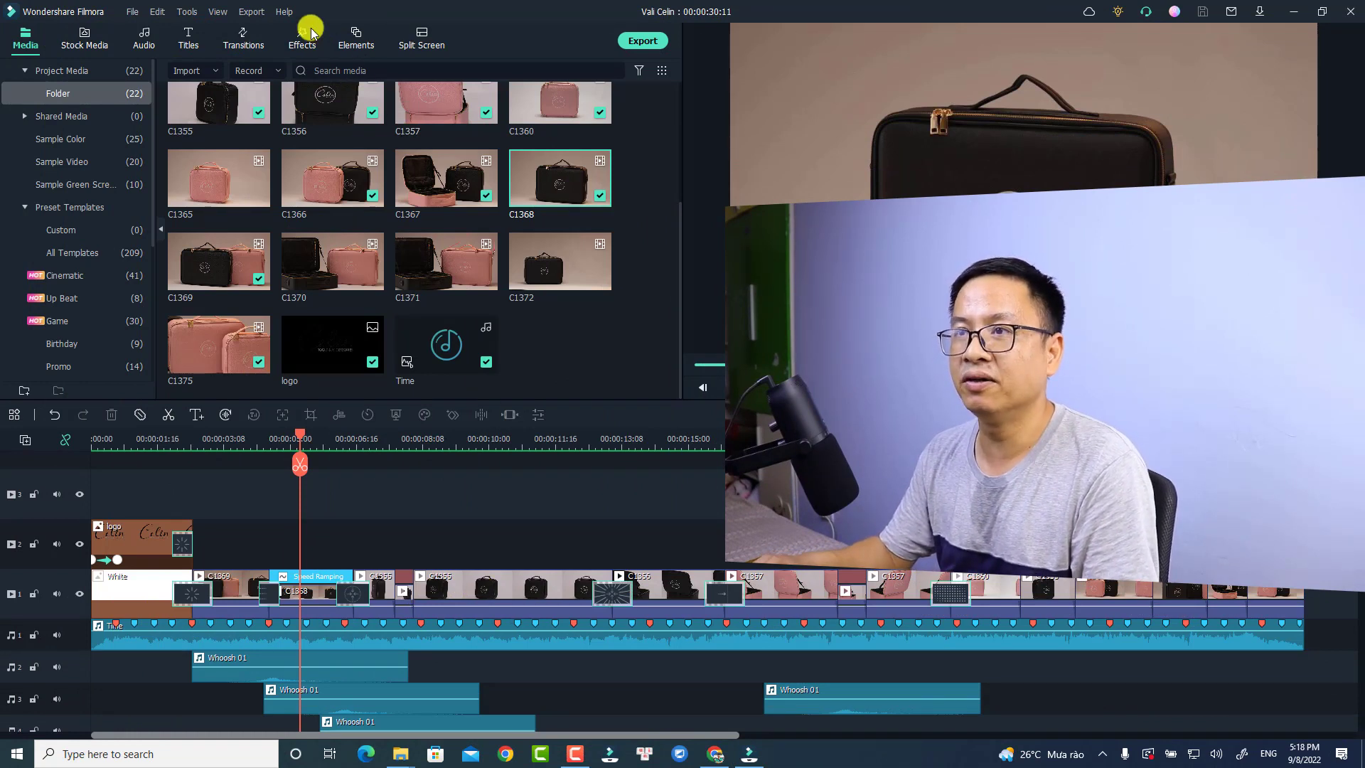
- Show the About Wondershare Filmora dialog, which reports version 11.6.6, from the Help menu
{"action": "left_click", "coordinate": [284, 13]}
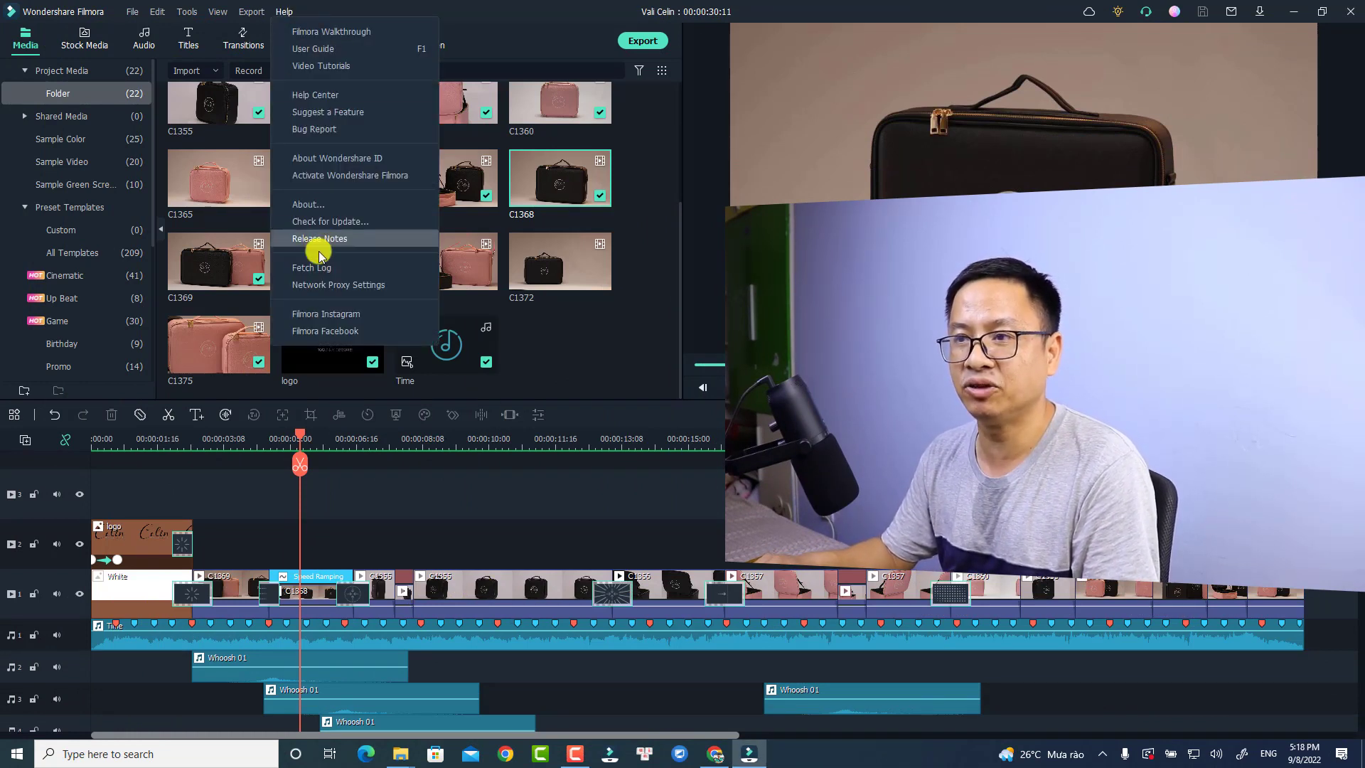
{"action": "left_click", "coordinate": [319, 210]}
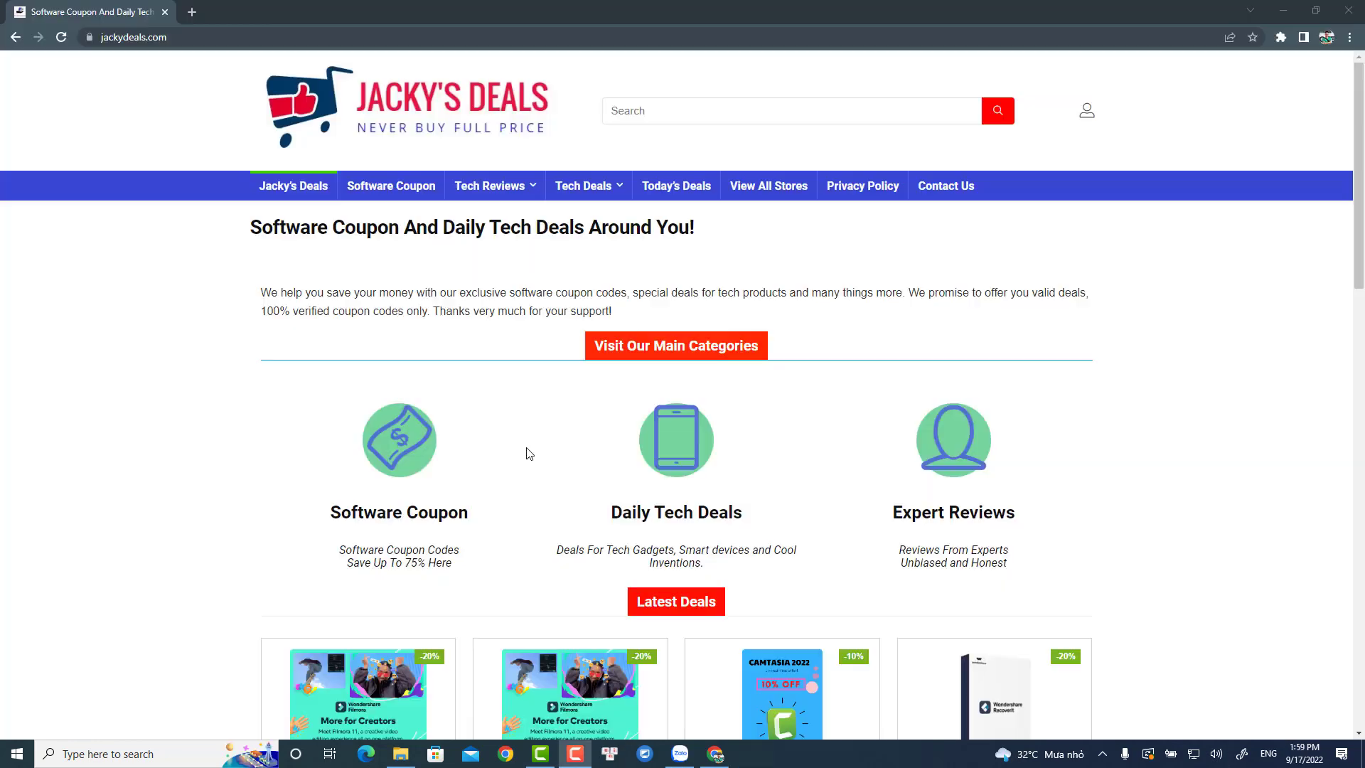
- Buy the Filmora 11 Windows lifetime deal and apply the pasted discount coupon code
{"action": "scroll", "coordinate": [524, 451], "scroll_direction": "down", "scroll_amount": 5}
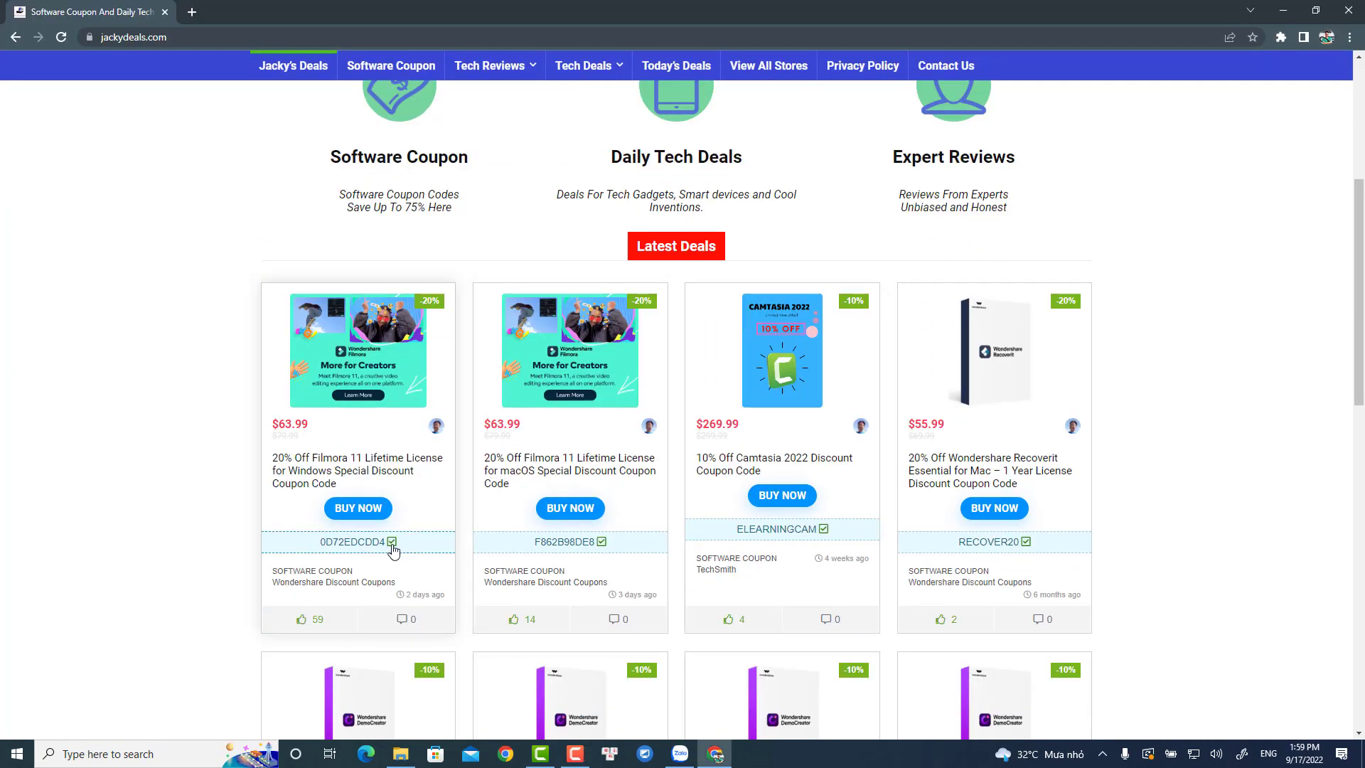
{"action": "left_click", "coordinate": [352, 511]}
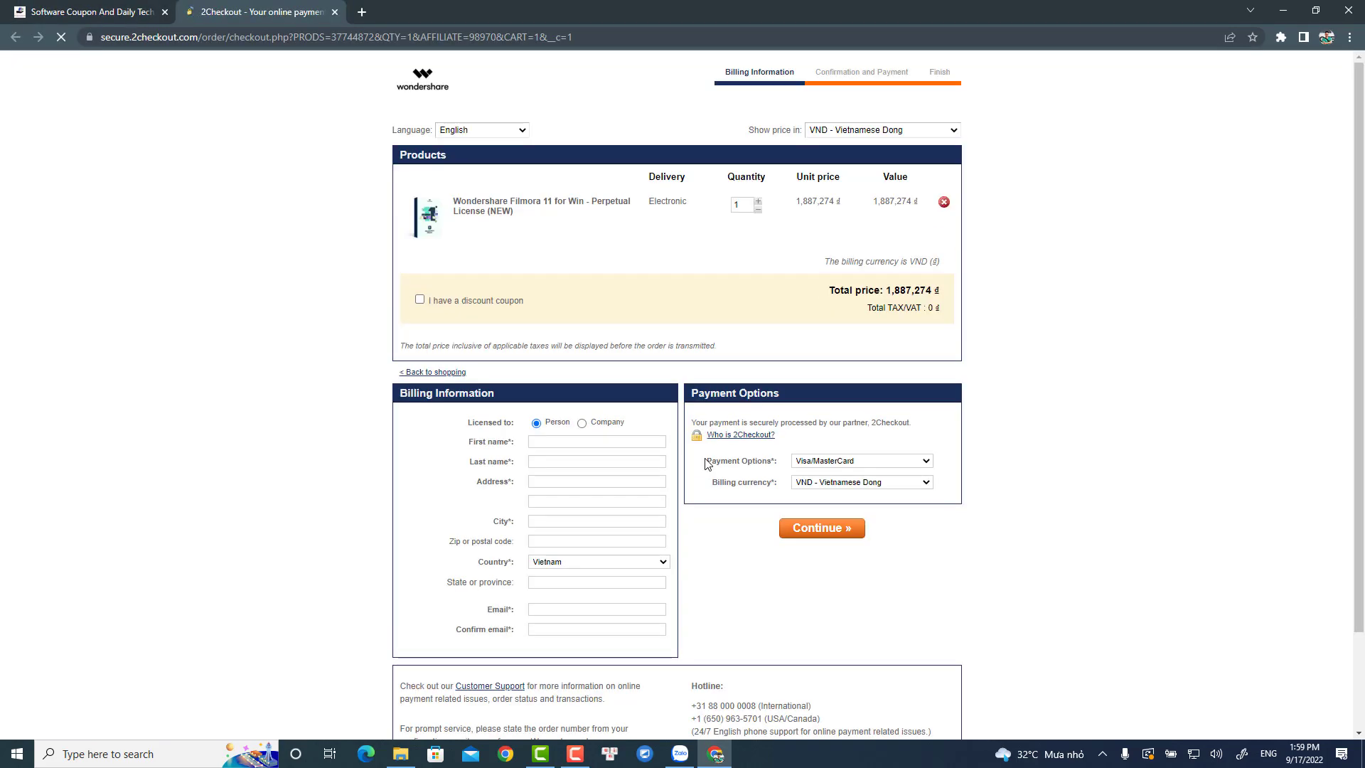
{"action": "left_click", "coordinate": [421, 300]}
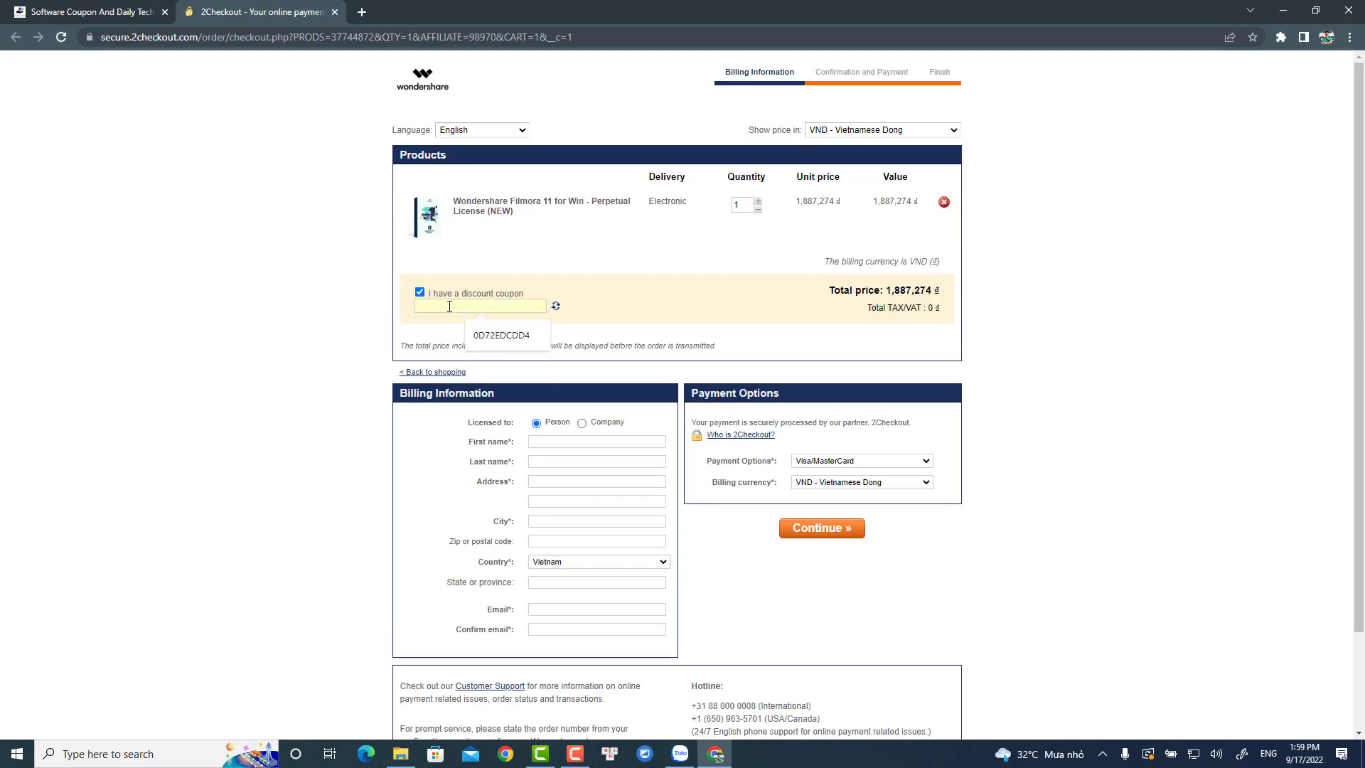
{"action": "right_click", "coordinate": [453, 309]}
{"action": "left_click", "coordinate": [488, 422]}
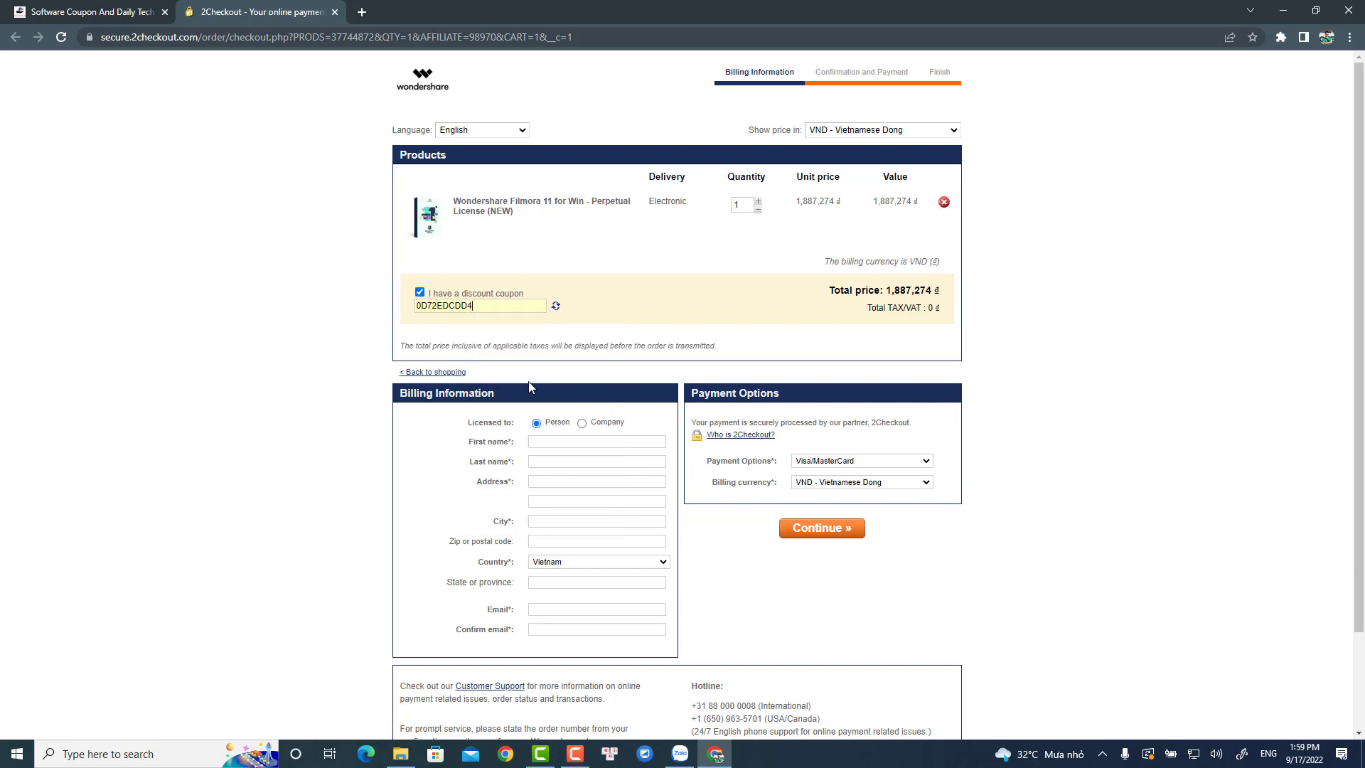
{"action": "left_click", "coordinate": [557, 308]}
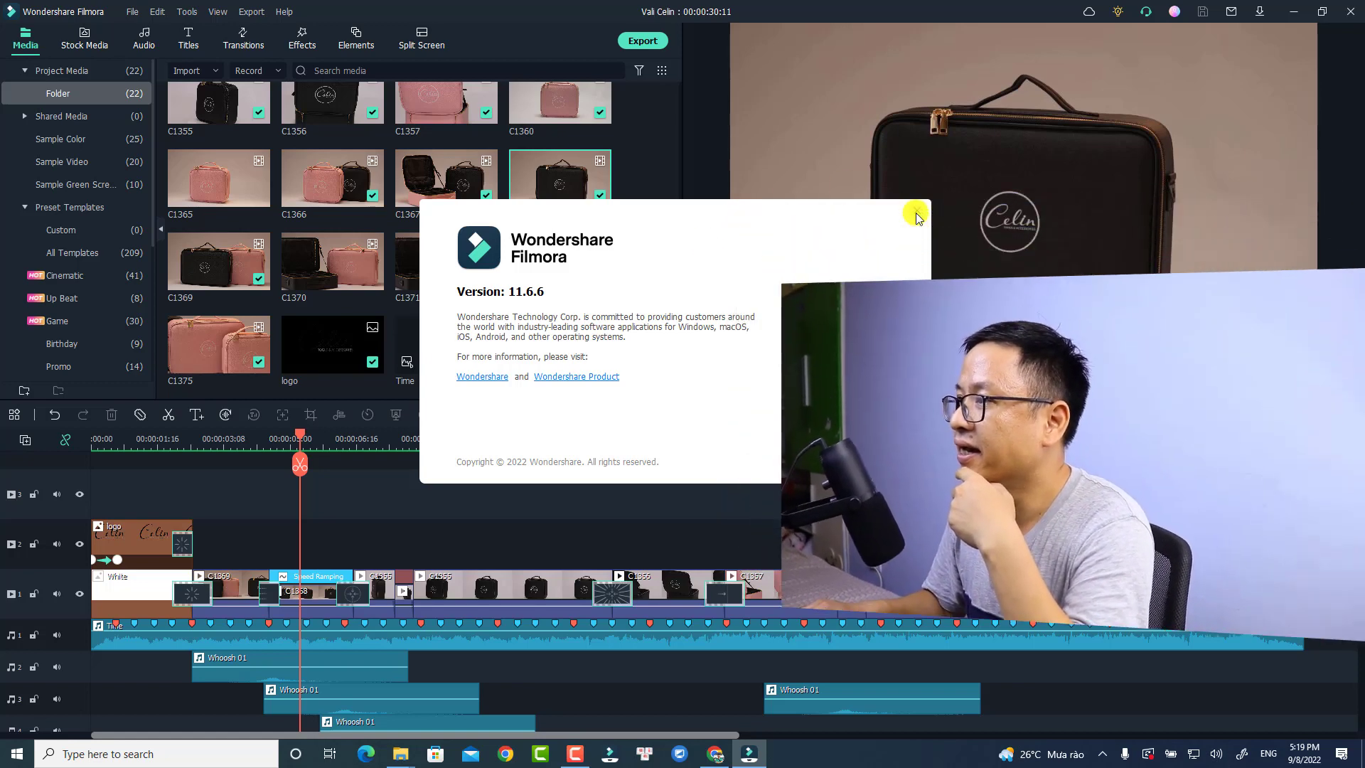
- Close the About dialog to get back to the Celin bag project
{"action": "left_click", "coordinate": [916, 216]}
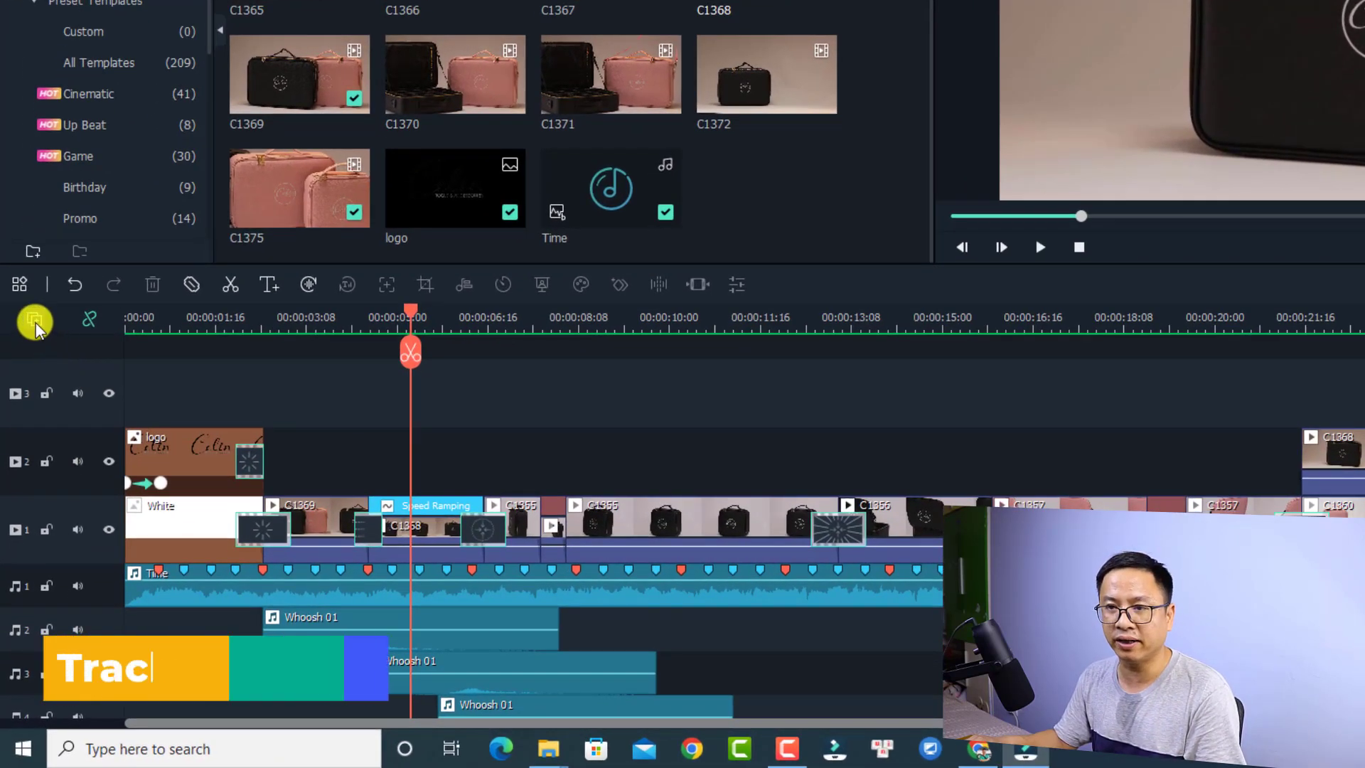
- Add a video track and an audio track, then delete all empty tracks
{"action": "left_click", "coordinate": [34, 324]}
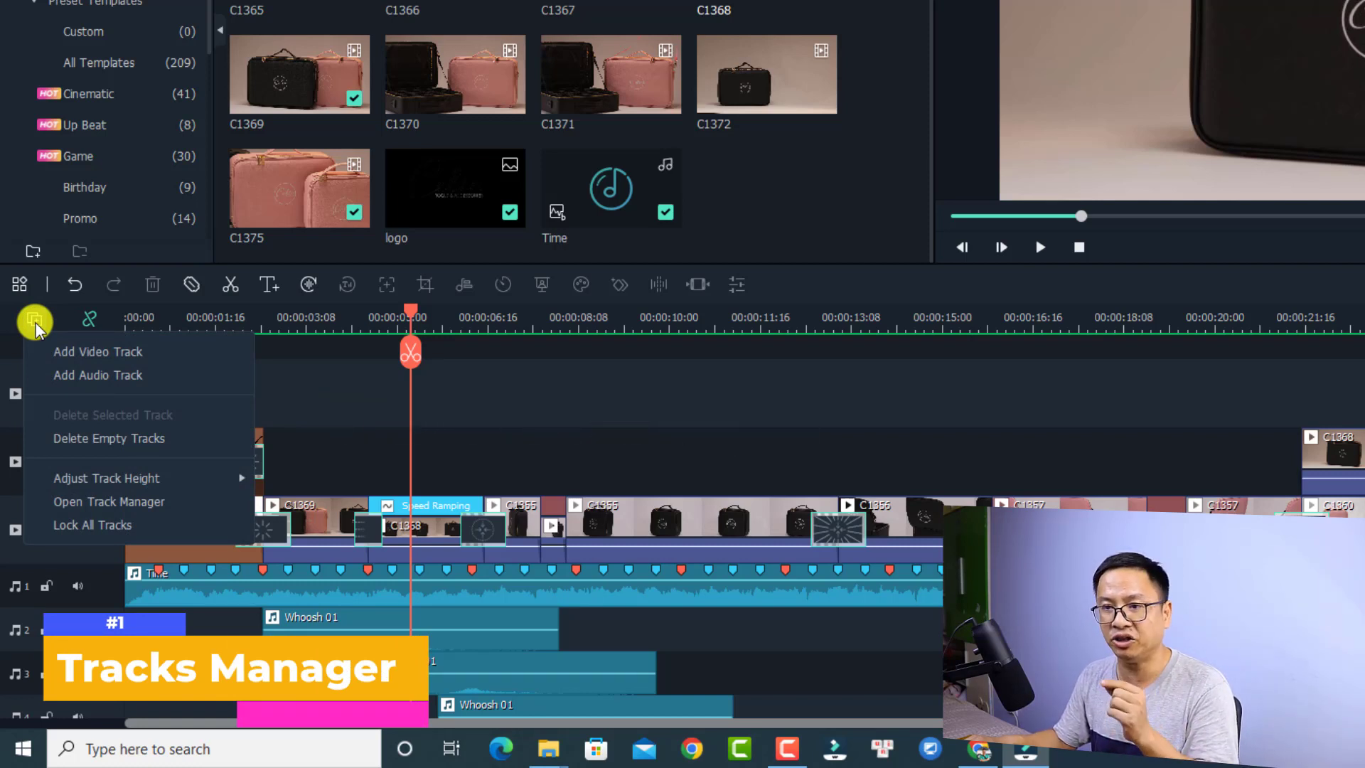
{"action": "left_click", "coordinate": [84, 352]}
{"action": "left_click", "coordinate": [34, 320]}
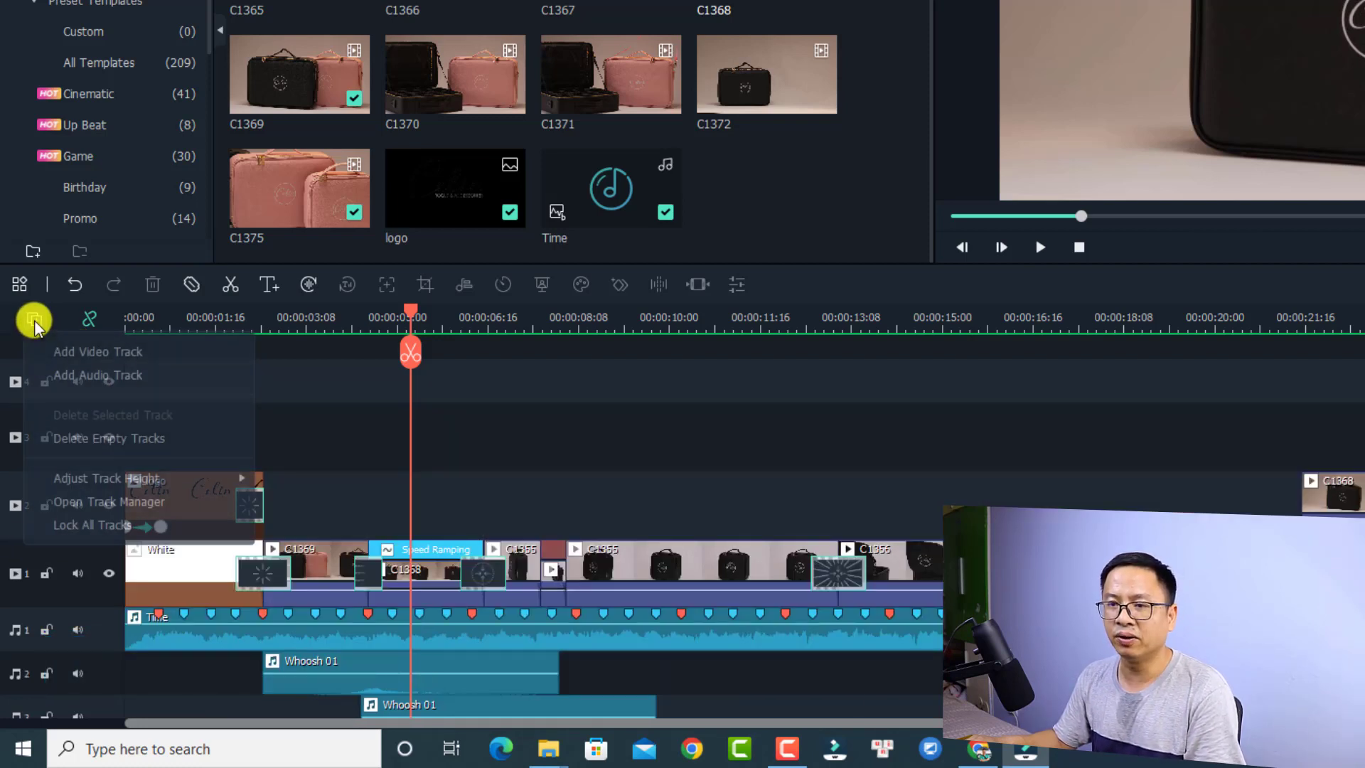
{"action": "left_click", "coordinate": [85, 376]}
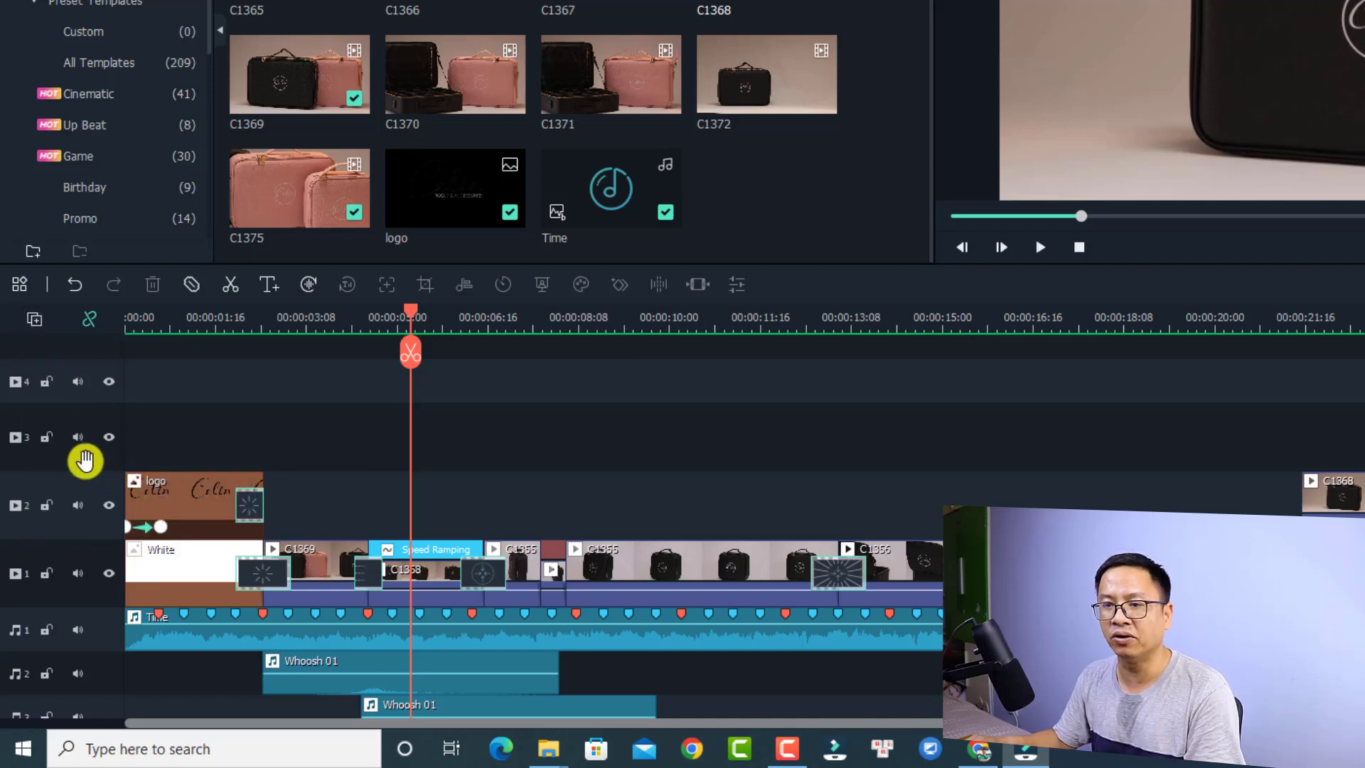
{"action": "left_click", "coordinate": [34, 322]}
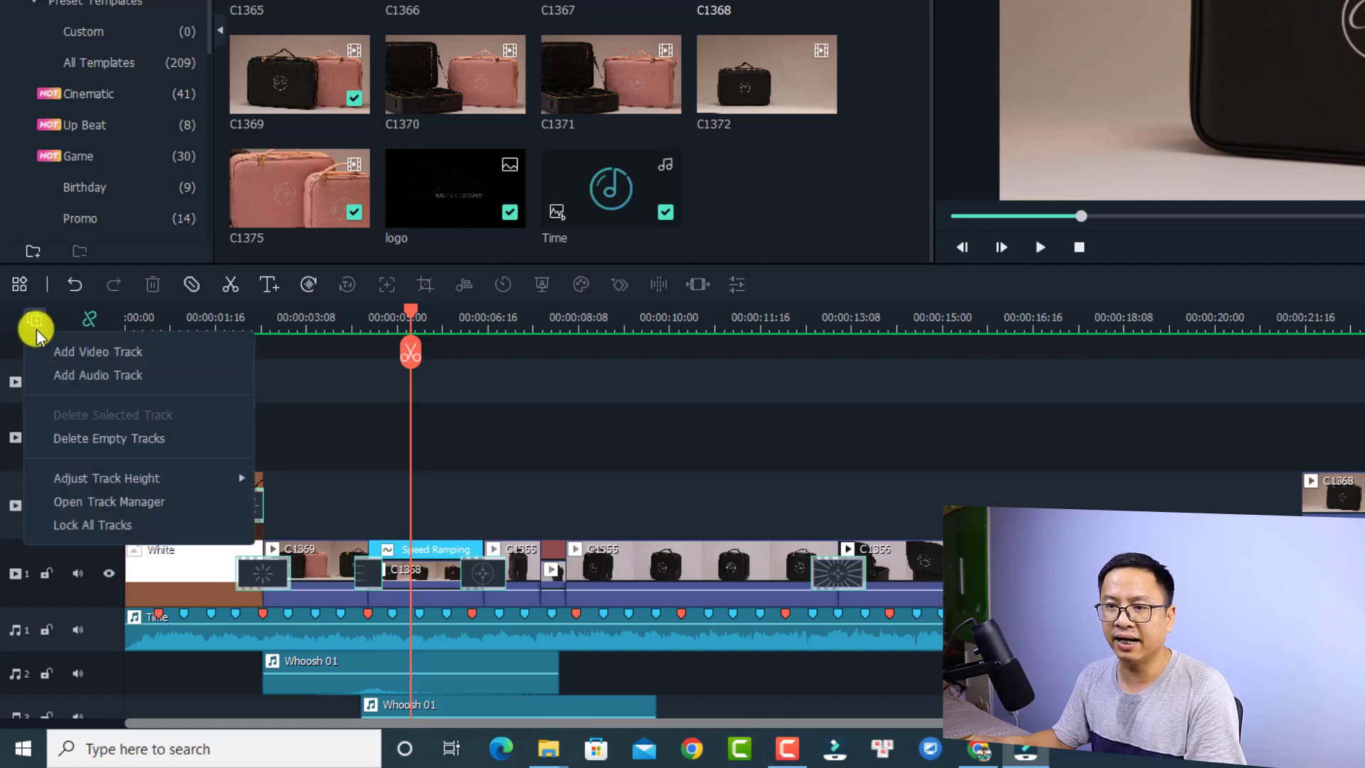
{"action": "left_click", "coordinate": [91, 440]}
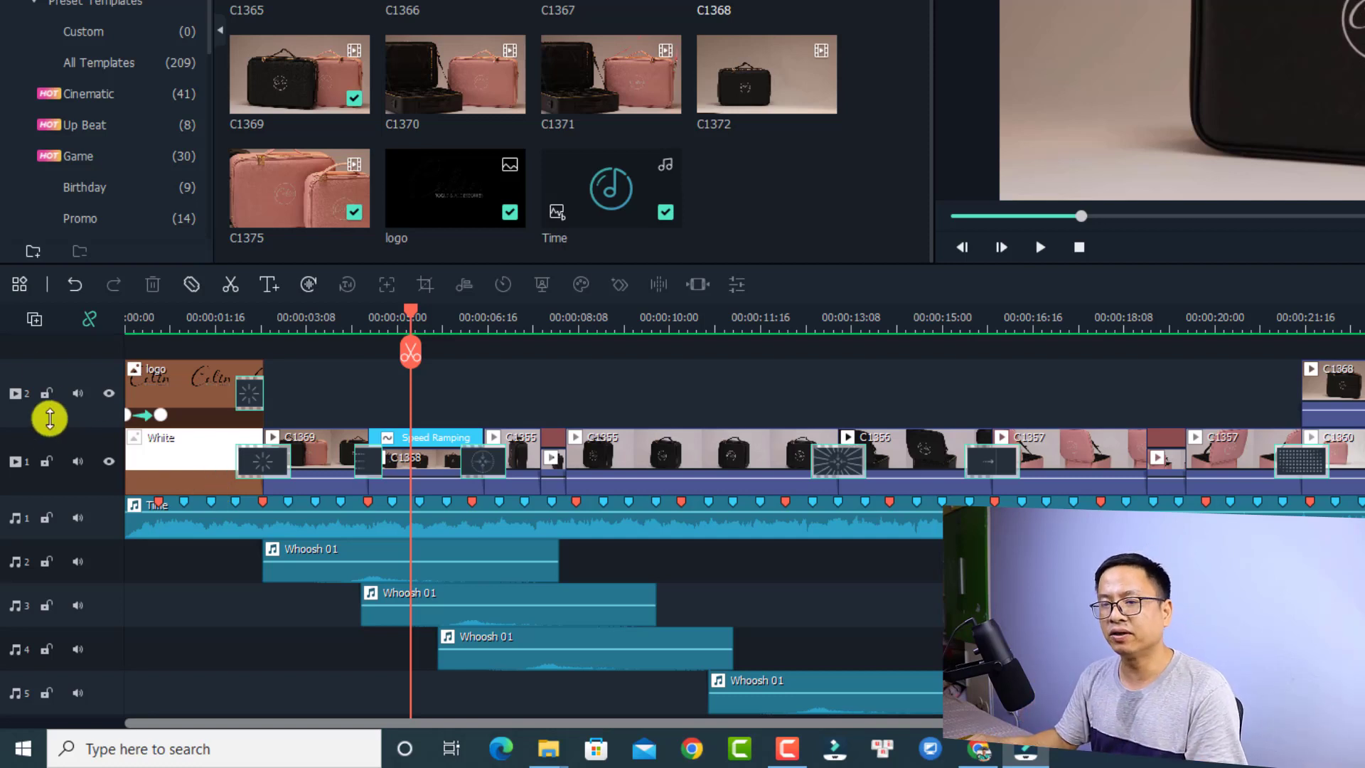
- Lock all timeline tracks and return the playhead to the start
{"action": "left_click", "coordinate": [36, 330]}
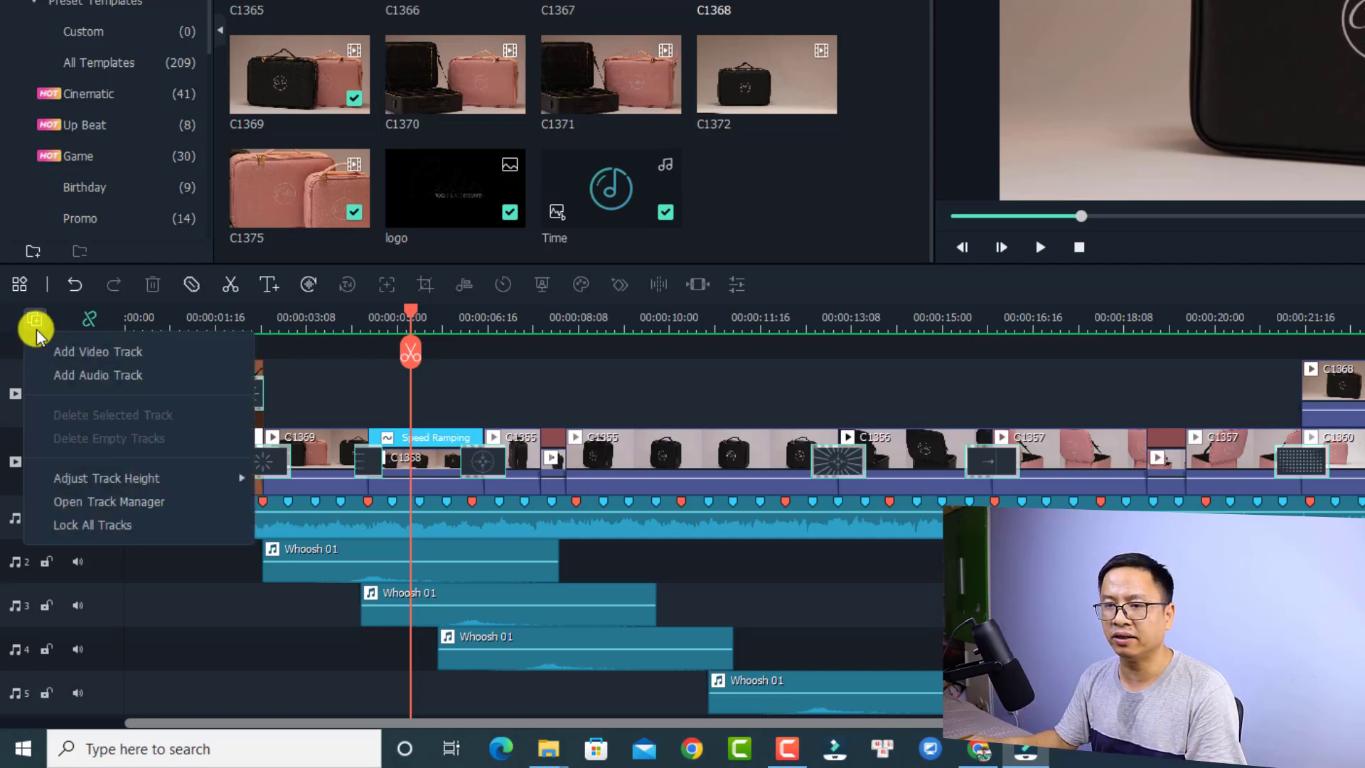
{"action": "mouse_move", "coordinate": [112, 485]}
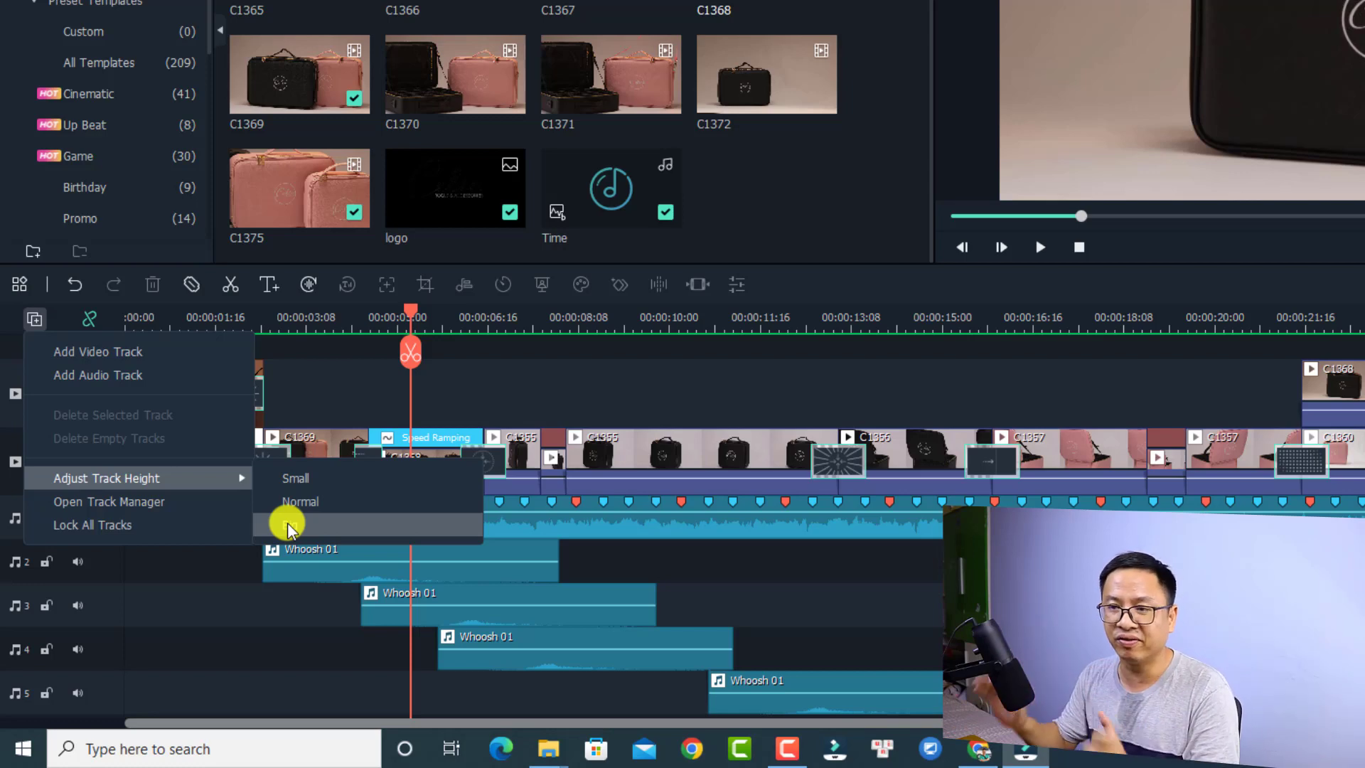
{"action": "left_click", "coordinate": [106, 529]}
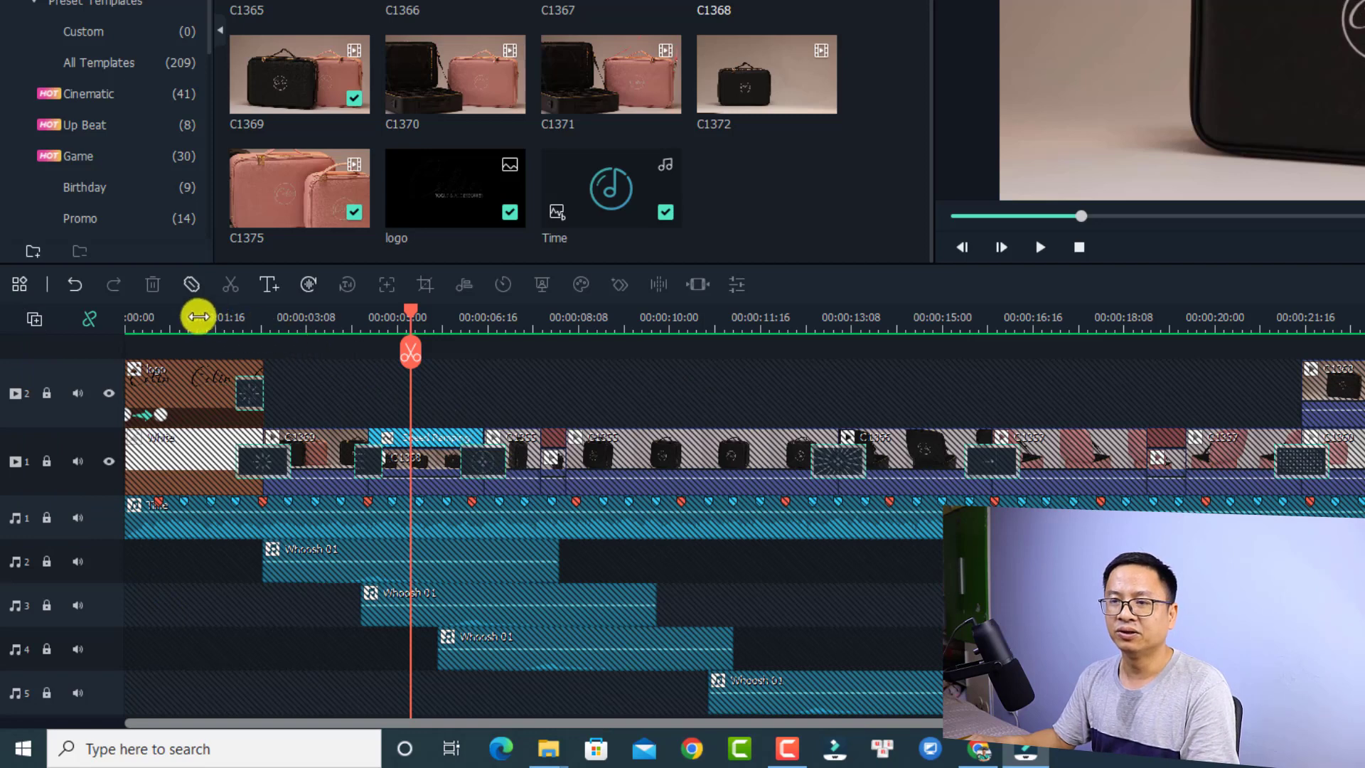
{"action": "left_click_drag", "start_coordinate": [180, 317], "coordinate": [142, 317]}
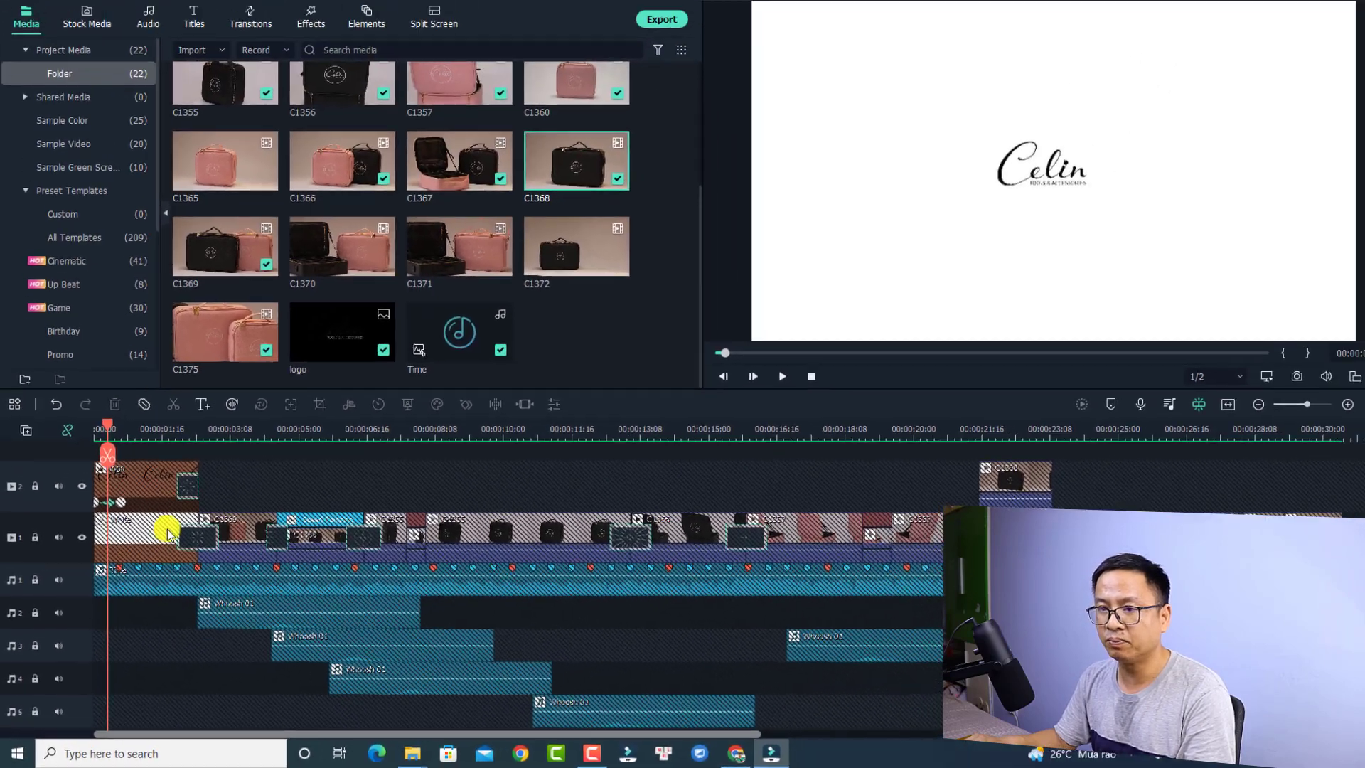
{"action": "key", "text": "space"}
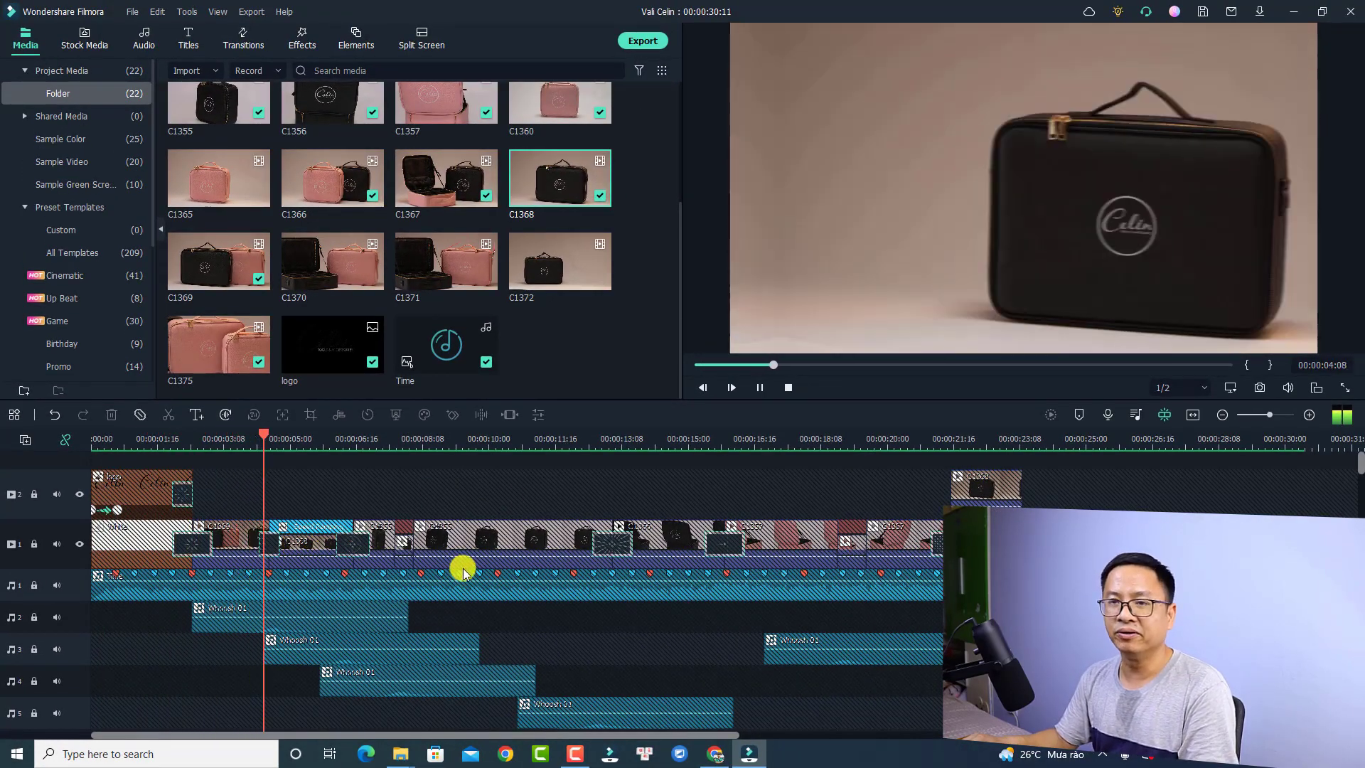
{"action": "key", "text": "space"}
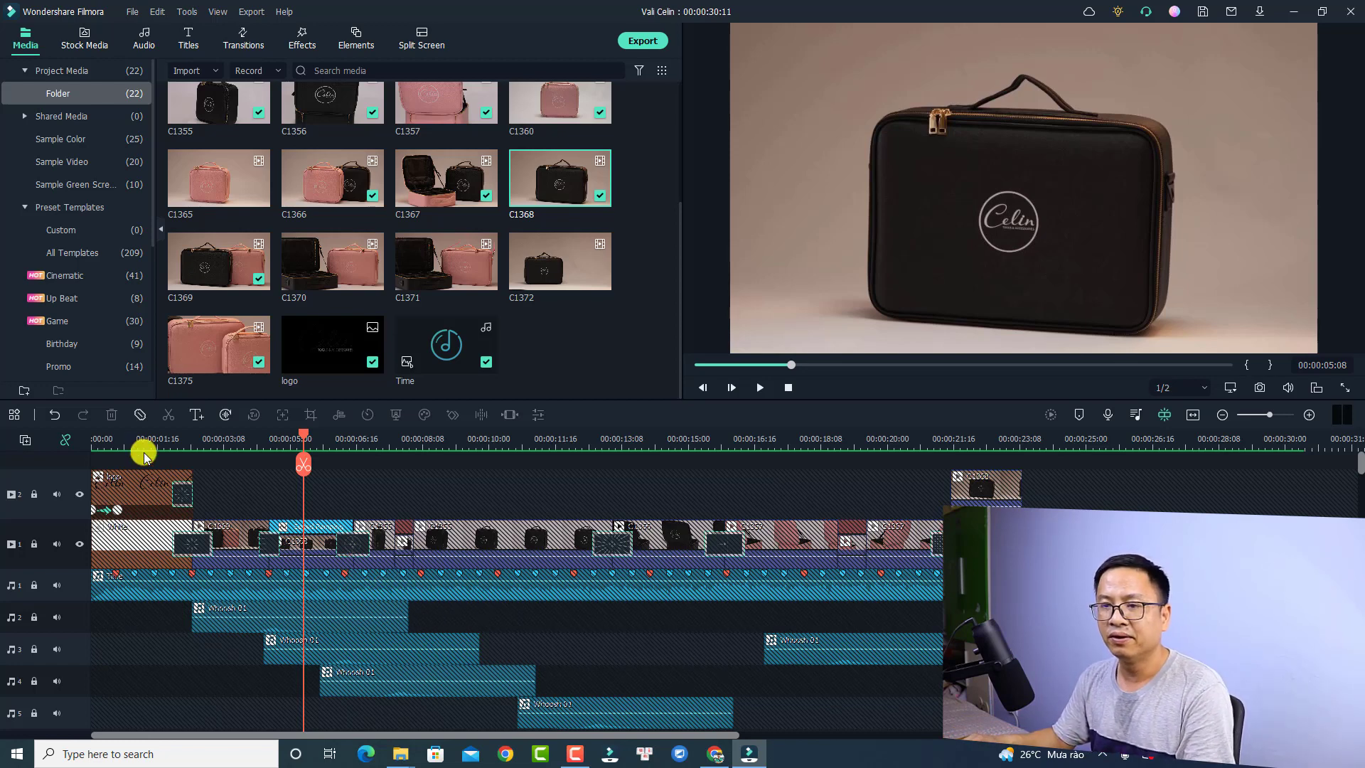
{"action": "left_click", "coordinate": [101, 442]}
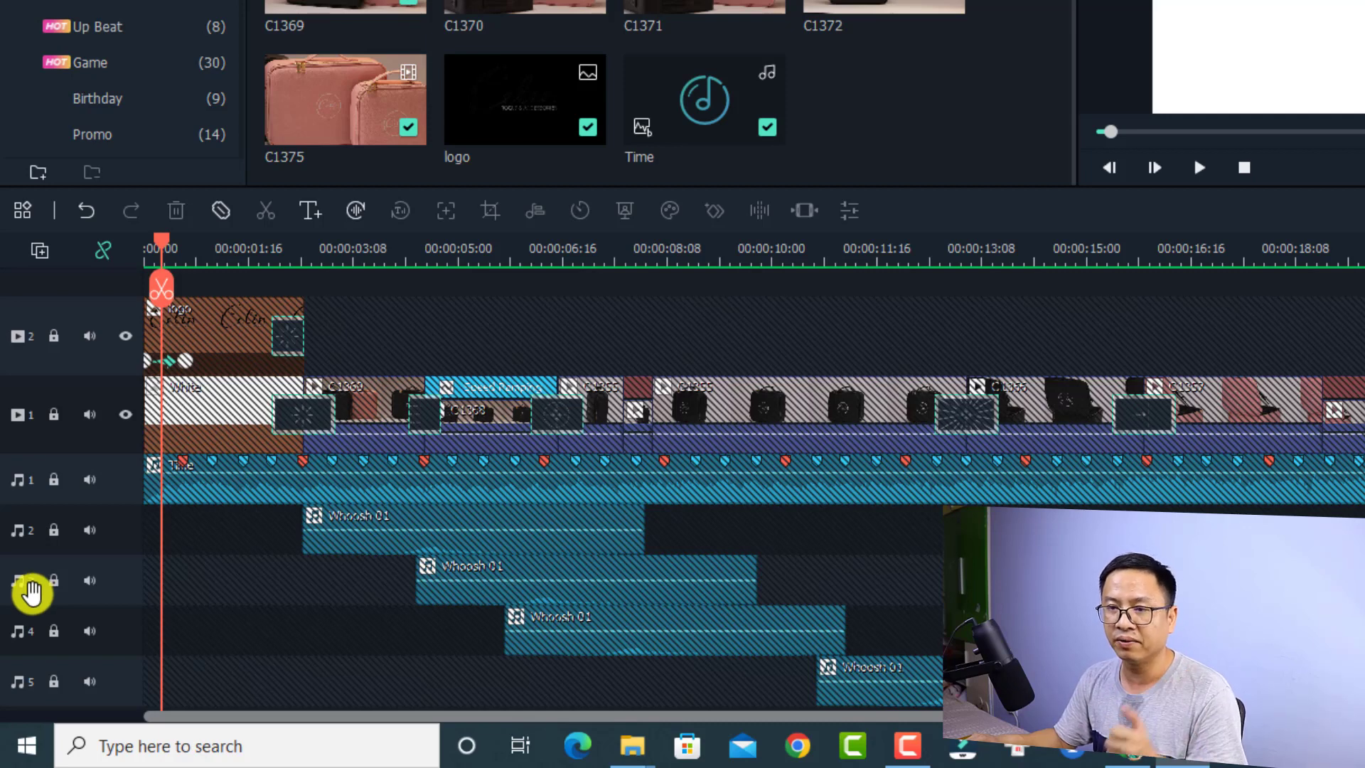
- Unlock the logo track and drag the logo clip to confirm it can move
{"action": "left_click", "coordinate": [54, 340]}
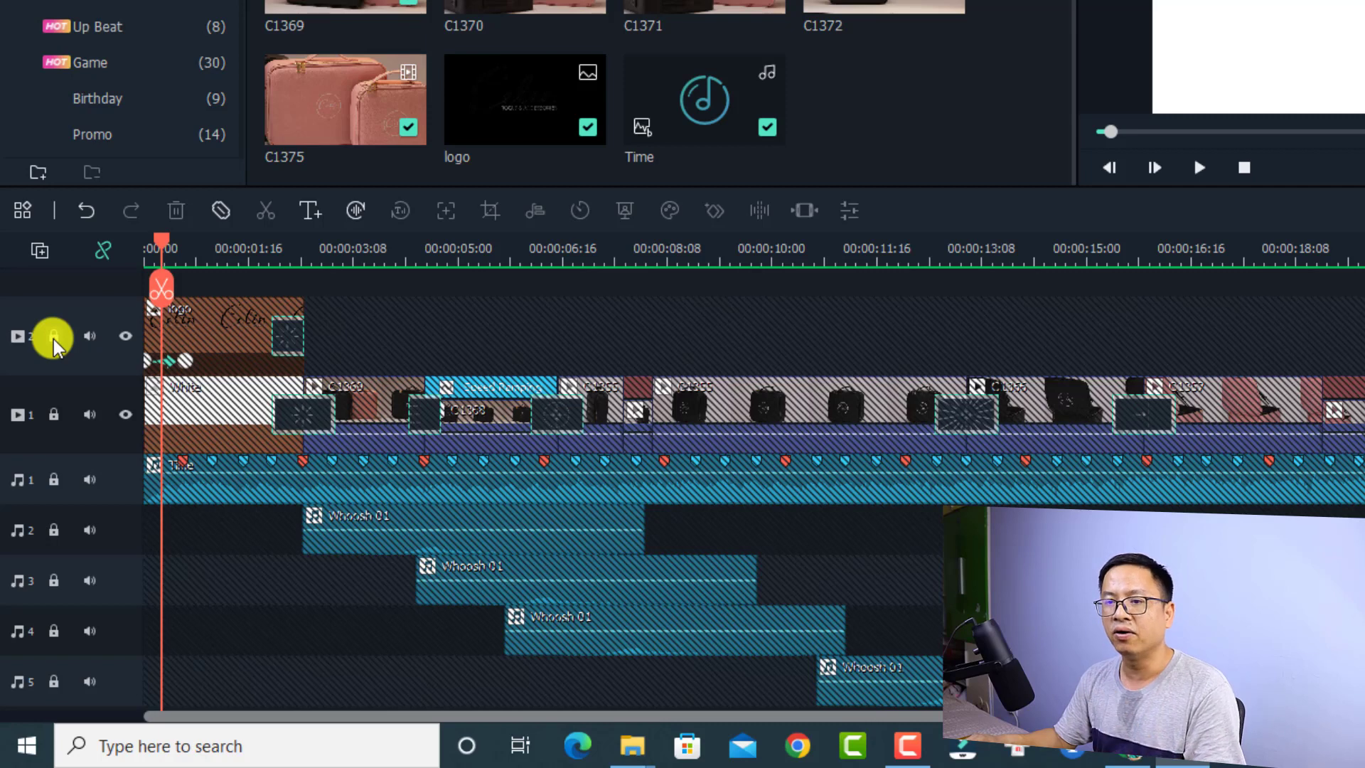
{"action": "left_click", "coordinate": [56, 340]}
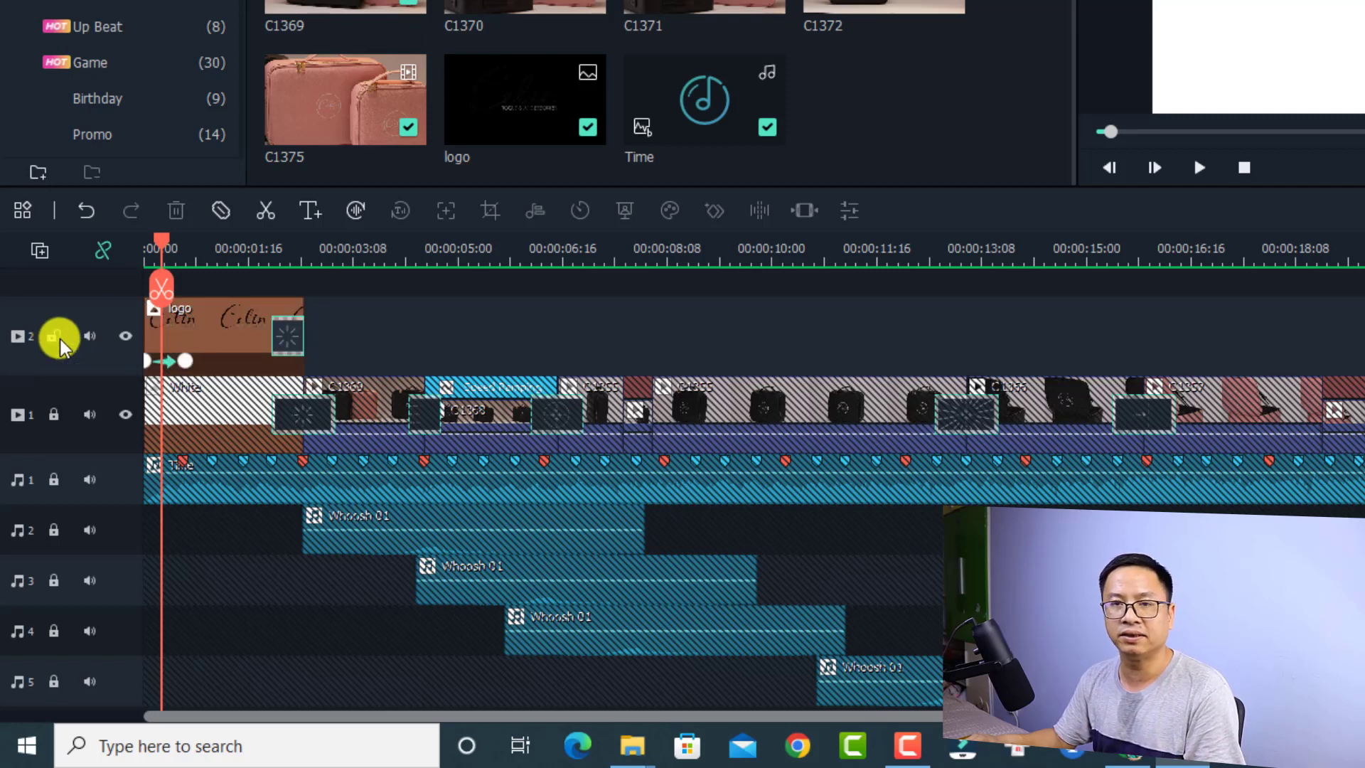
{"action": "left_click", "coordinate": [217, 337]}
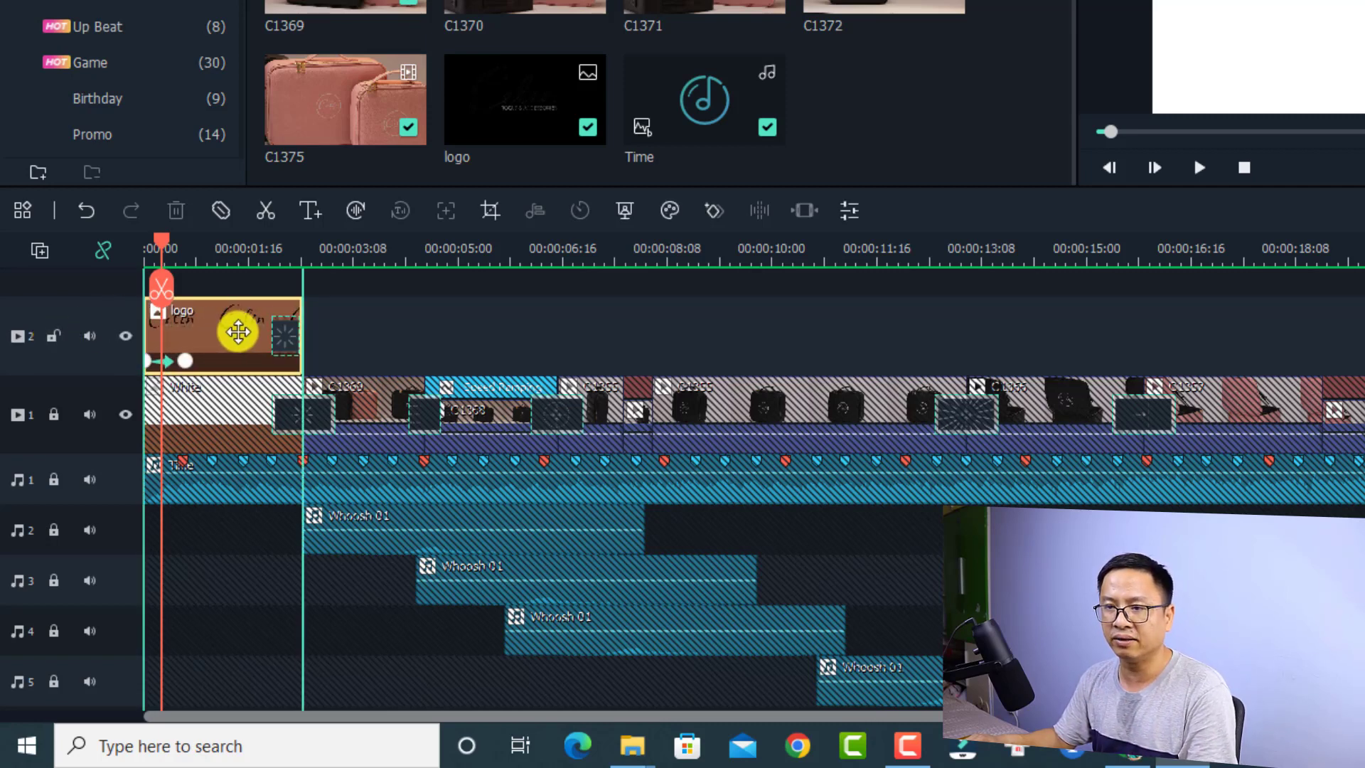
{"action": "left_click_drag", "start_coordinate": [238, 332], "coordinate": [204, 352]}
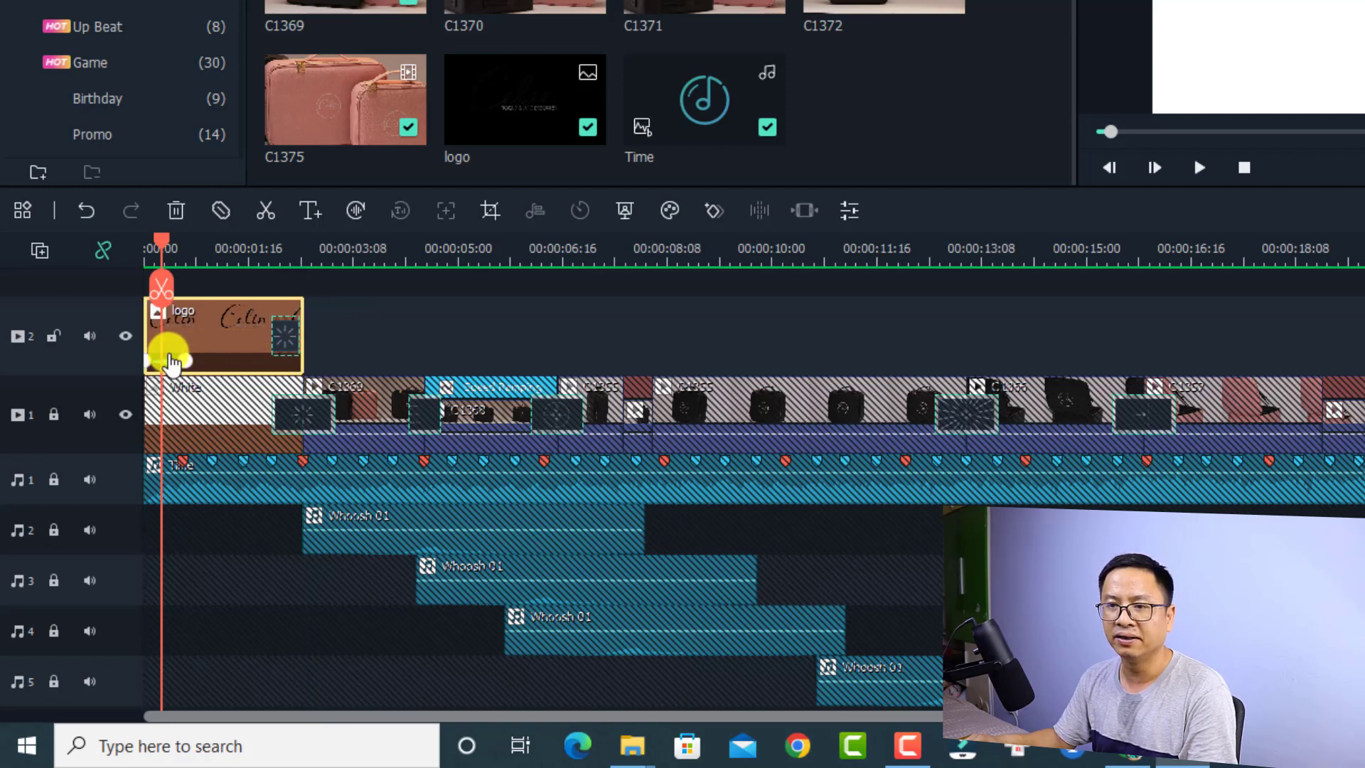
- Hide video tracks 2 and 1, scrub to about 00:00:01:10, then show both again
{"action": "left_click", "coordinate": [126, 336]}
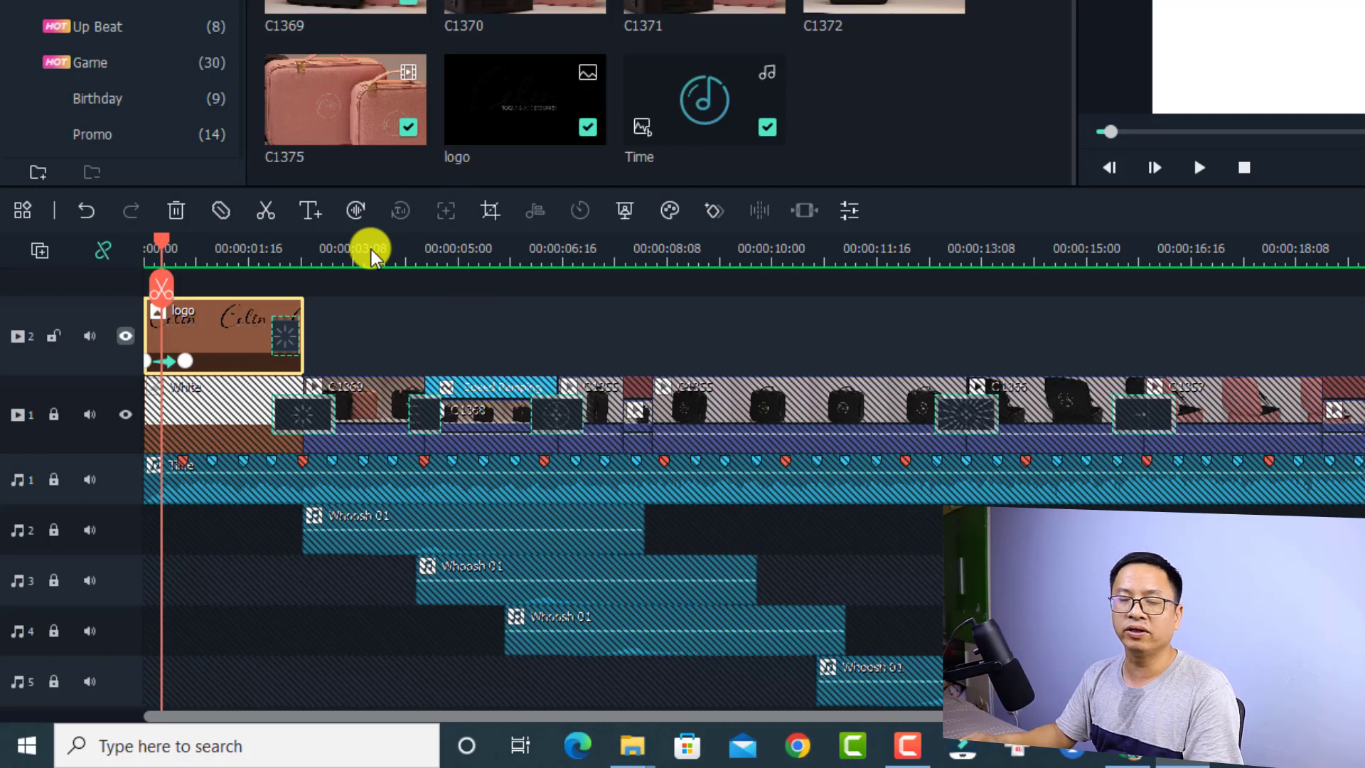
{"action": "left_click", "coordinate": [125, 336]}
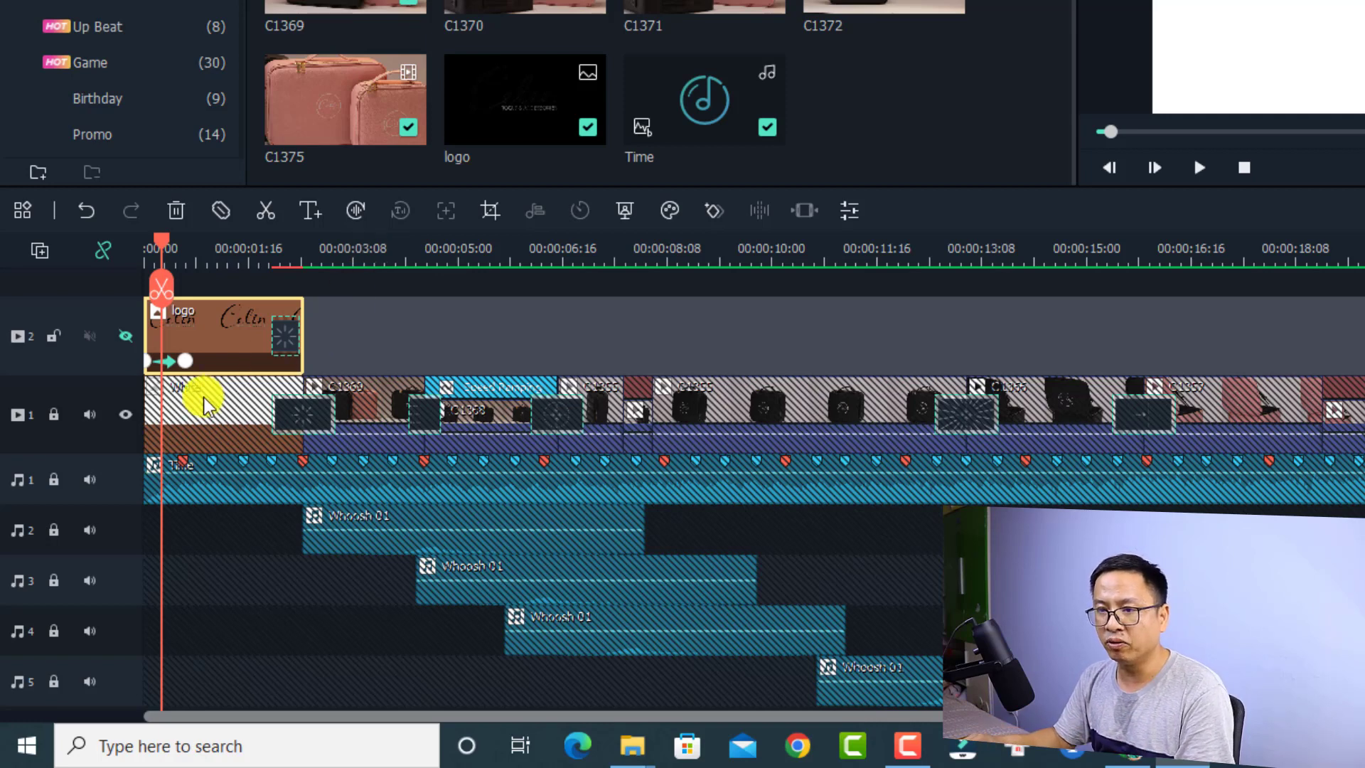
{"action": "left_click", "coordinate": [126, 416]}
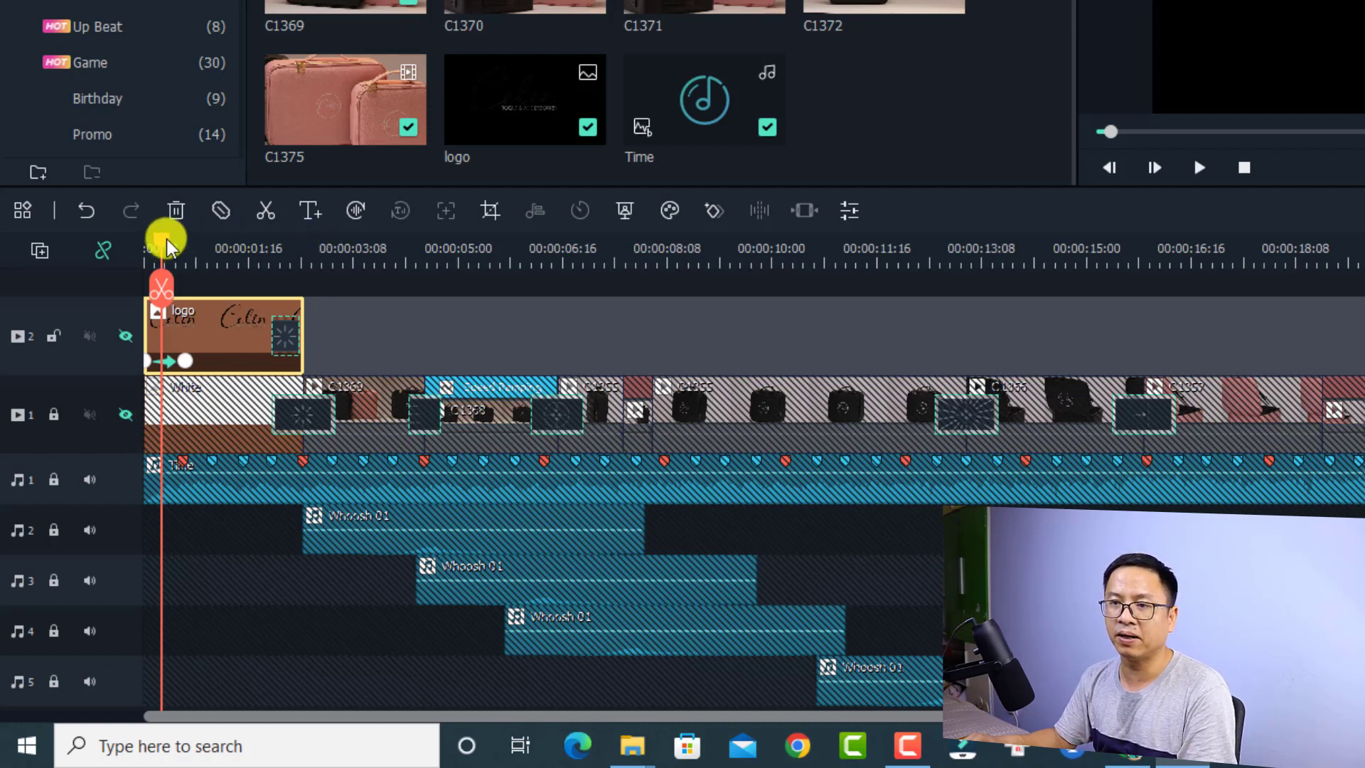
{"action": "left_click_drag", "start_coordinate": [166, 239], "coordinate": [122, 302]}
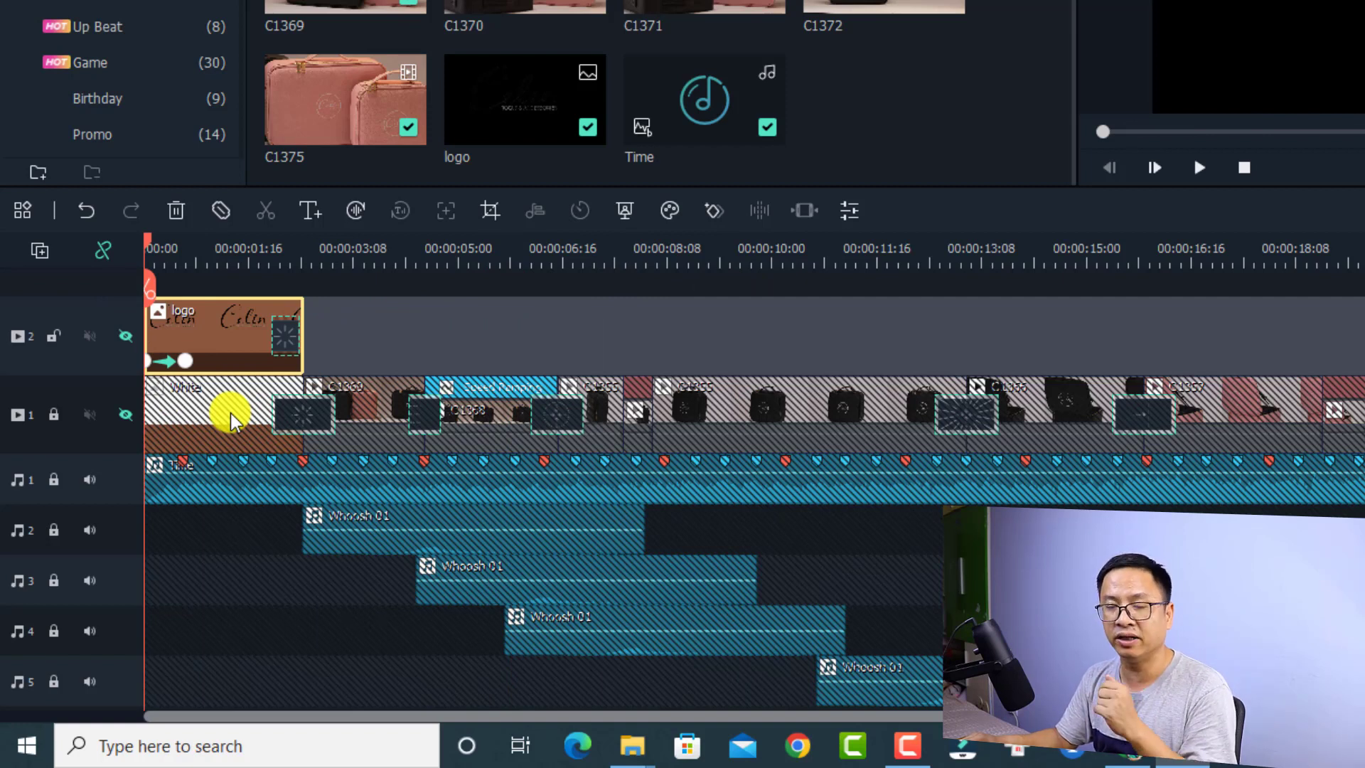
{"action": "left_click", "coordinate": [125, 414]}
{"action": "left_click", "coordinate": [125, 338]}
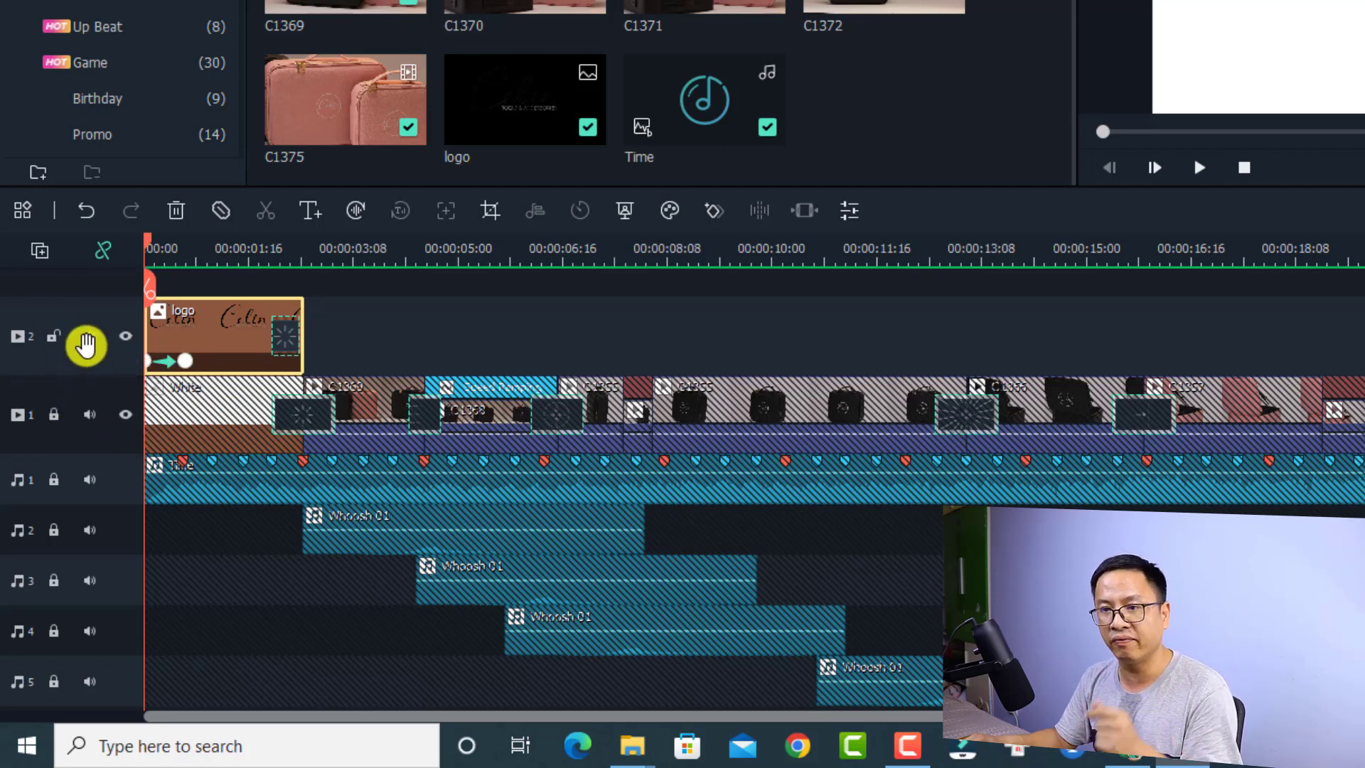
- Mute and unmute video track 1 and audio track 1, then unlock video track 1
{"action": "left_click", "coordinate": [90, 416]}
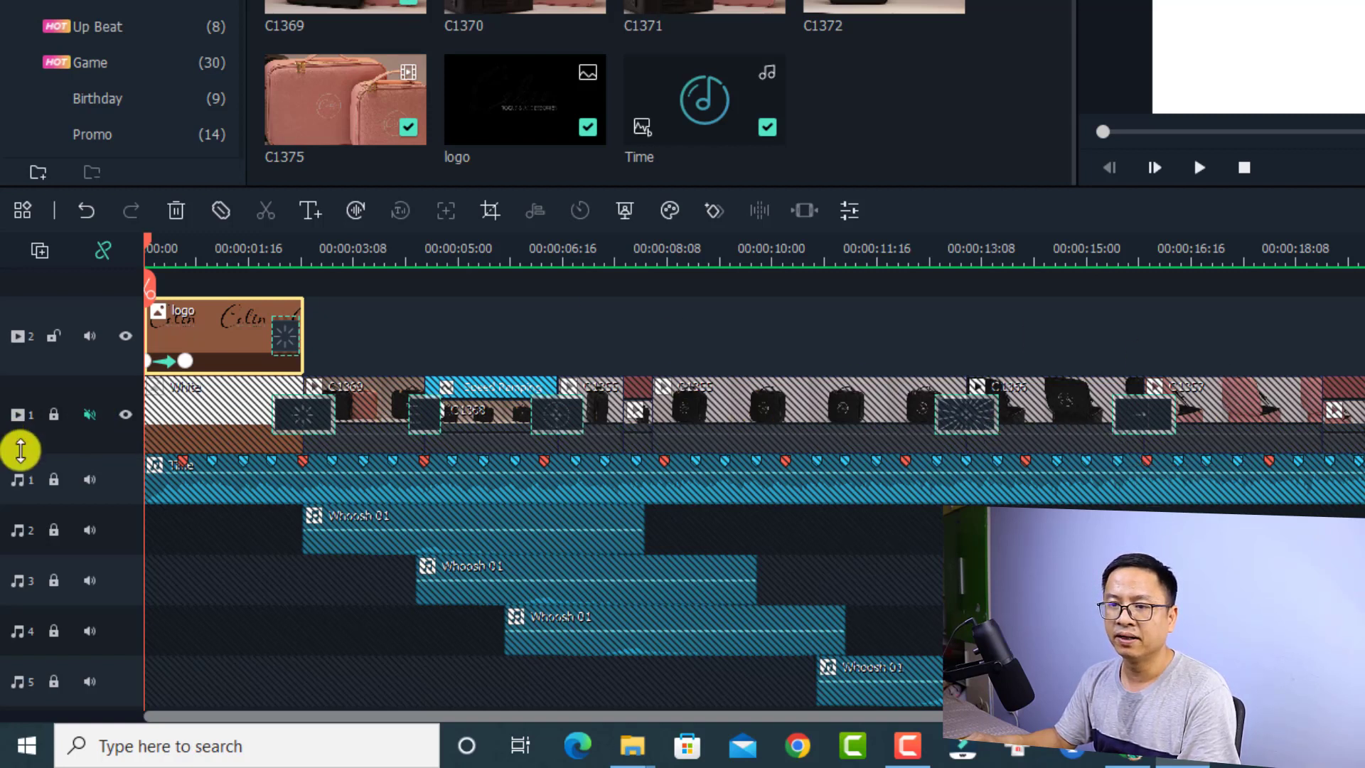
{"action": "left_click", "coordinate": [91, 480]}
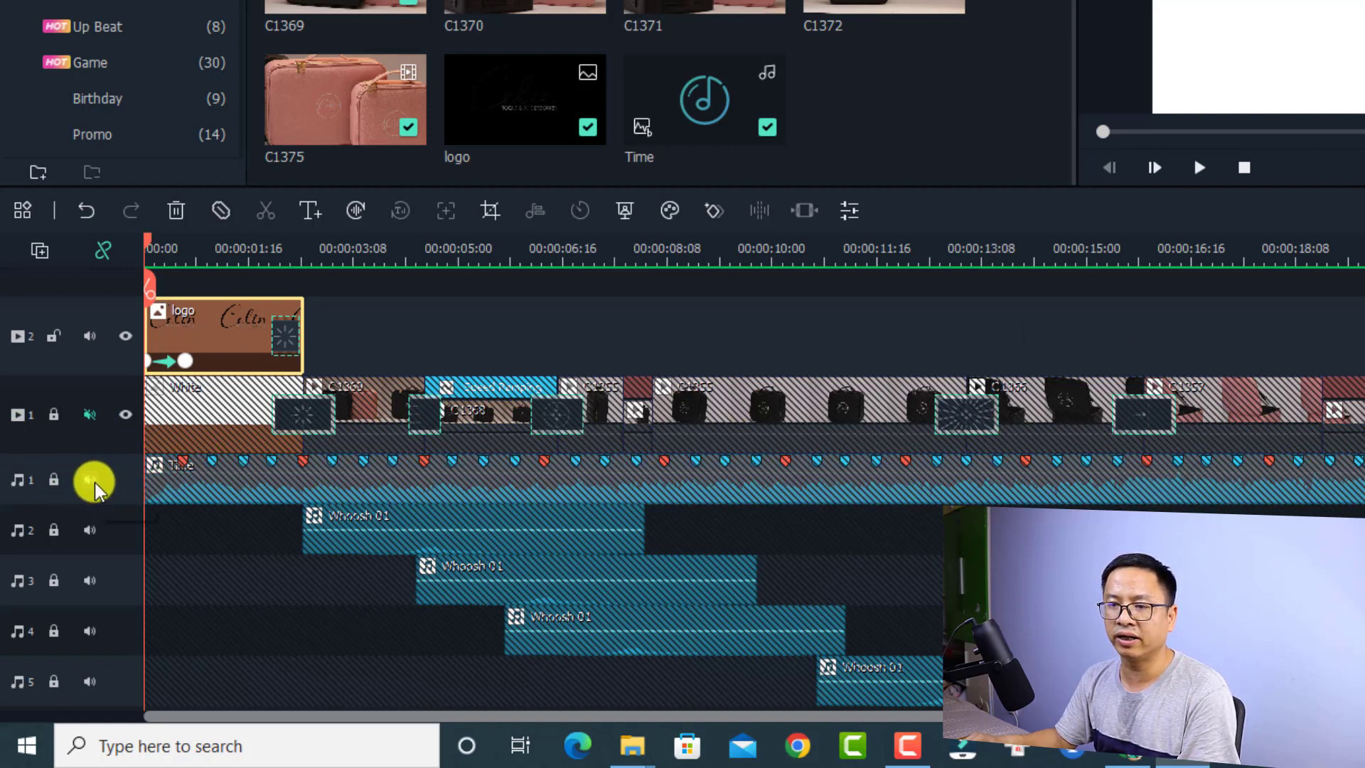
{"action": "left_click", "coordinate": [90, 480]}
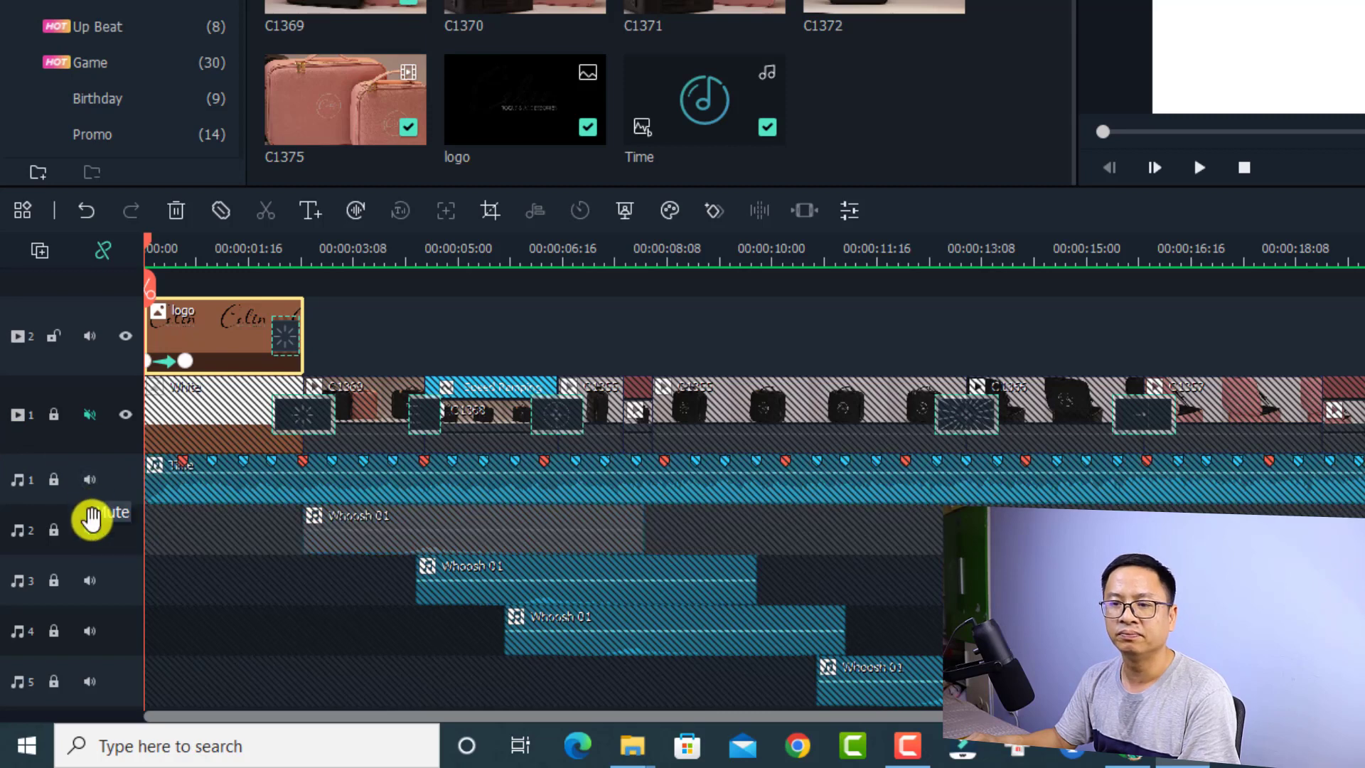
{"action": "left_click", "coordinate": [90, 415]}
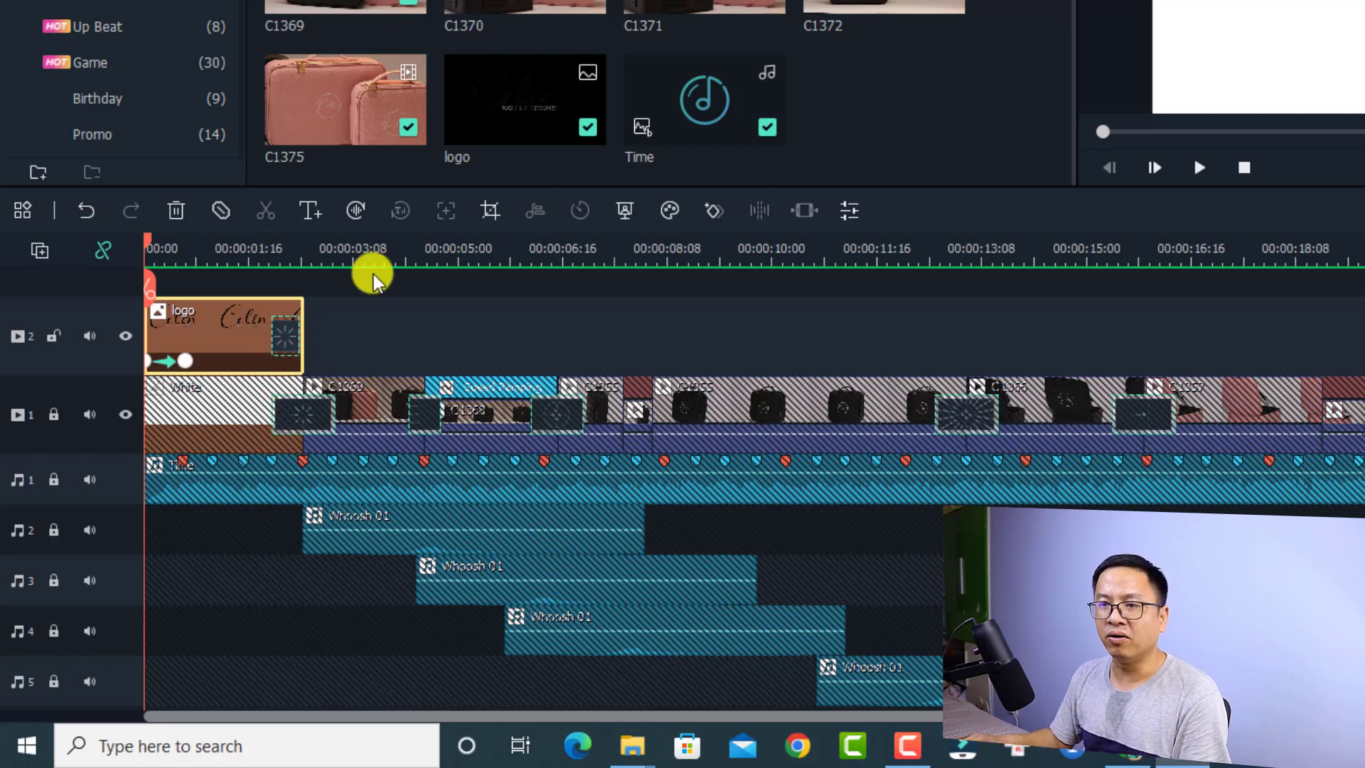
{"action": "left_click", "coordinate": [61, 421]}
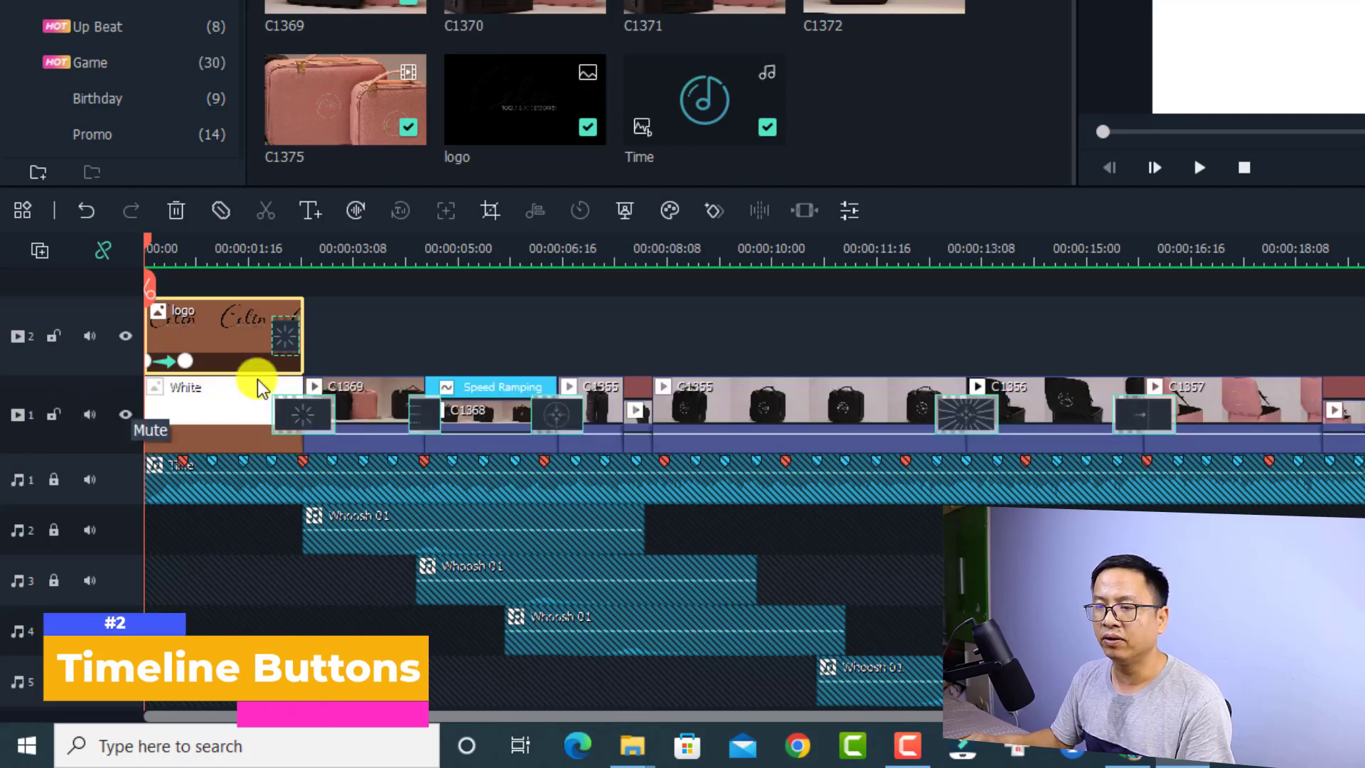
- Select the White clip, then the C1355 clip on video track 1
{"action": "left_click", "coordinate": [246, 408]}
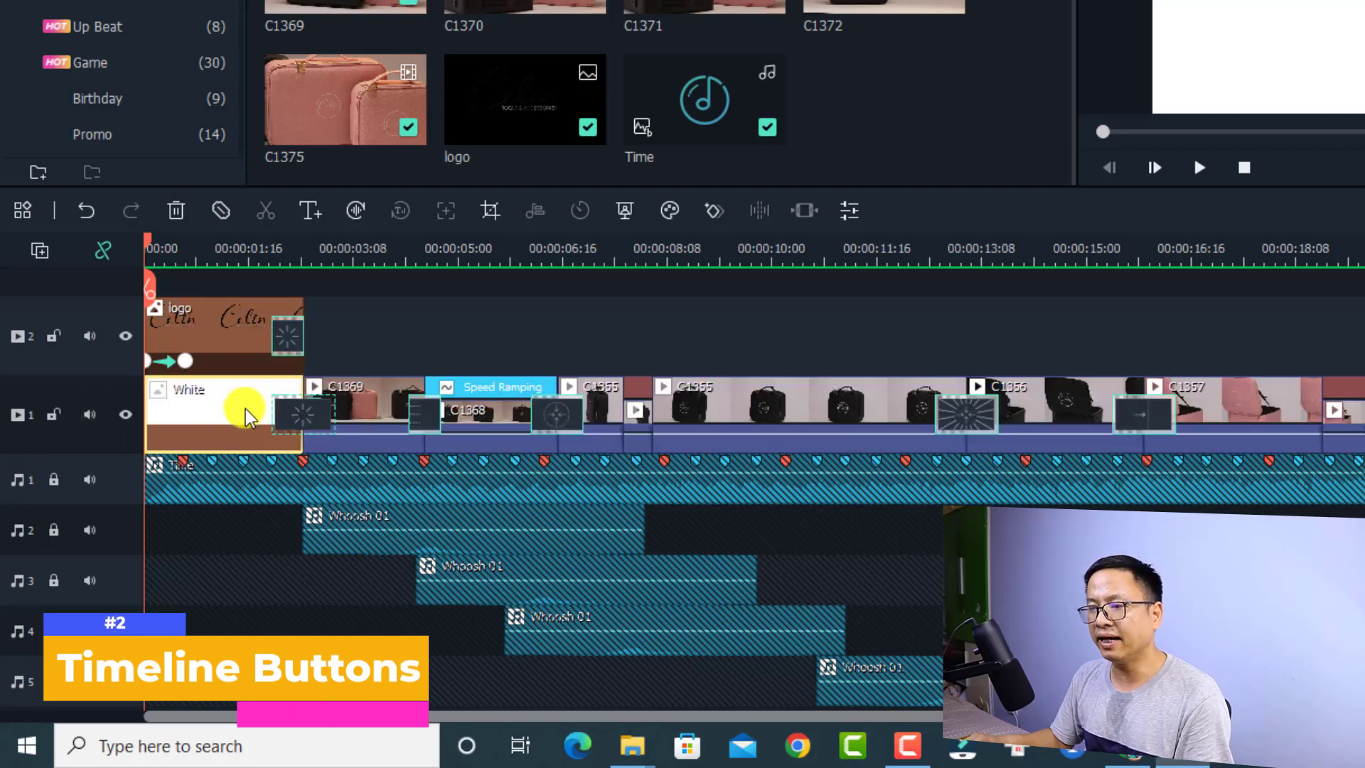
{"action": "left_click", "coordinate": [741, 401]}
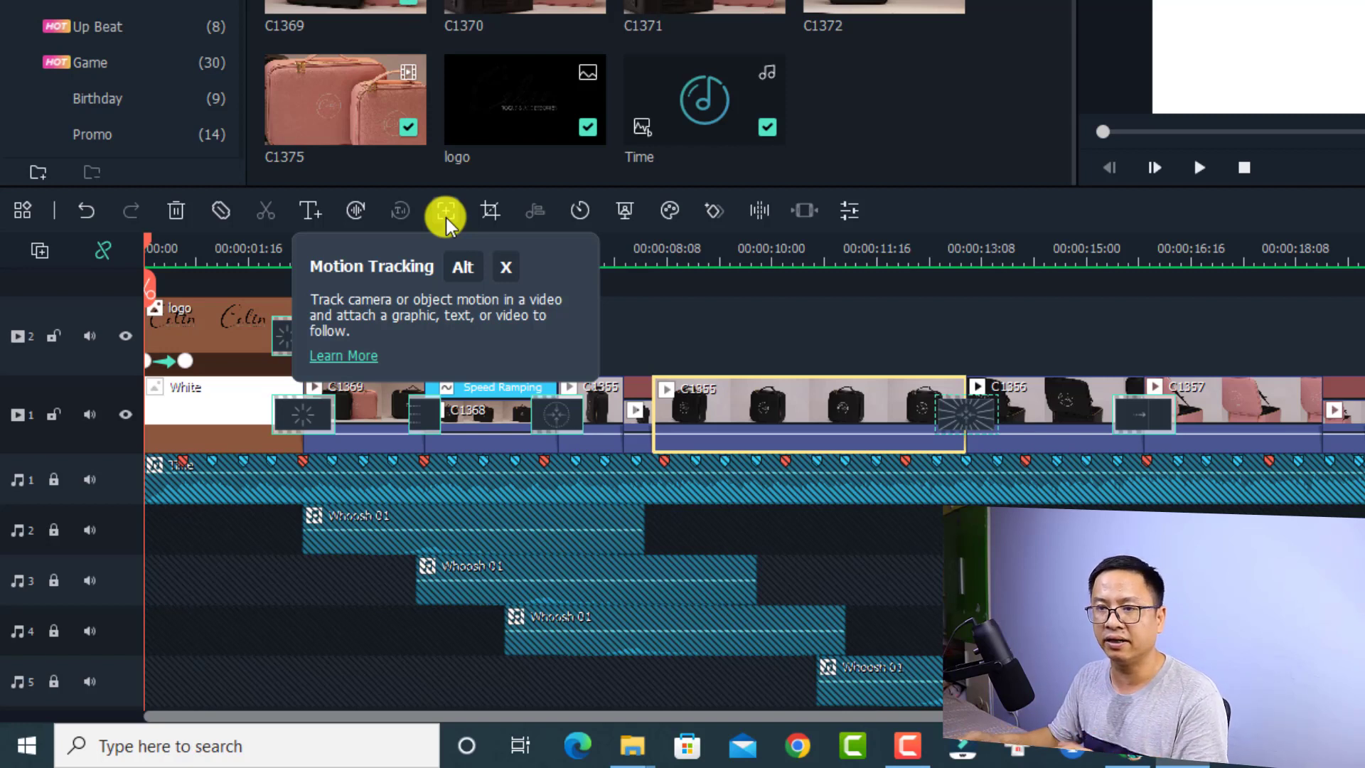
- Add Quick Text as the last tool in the custom timeline toolbar and save
{"action": "left_click", "coordinate": [22, 213]}
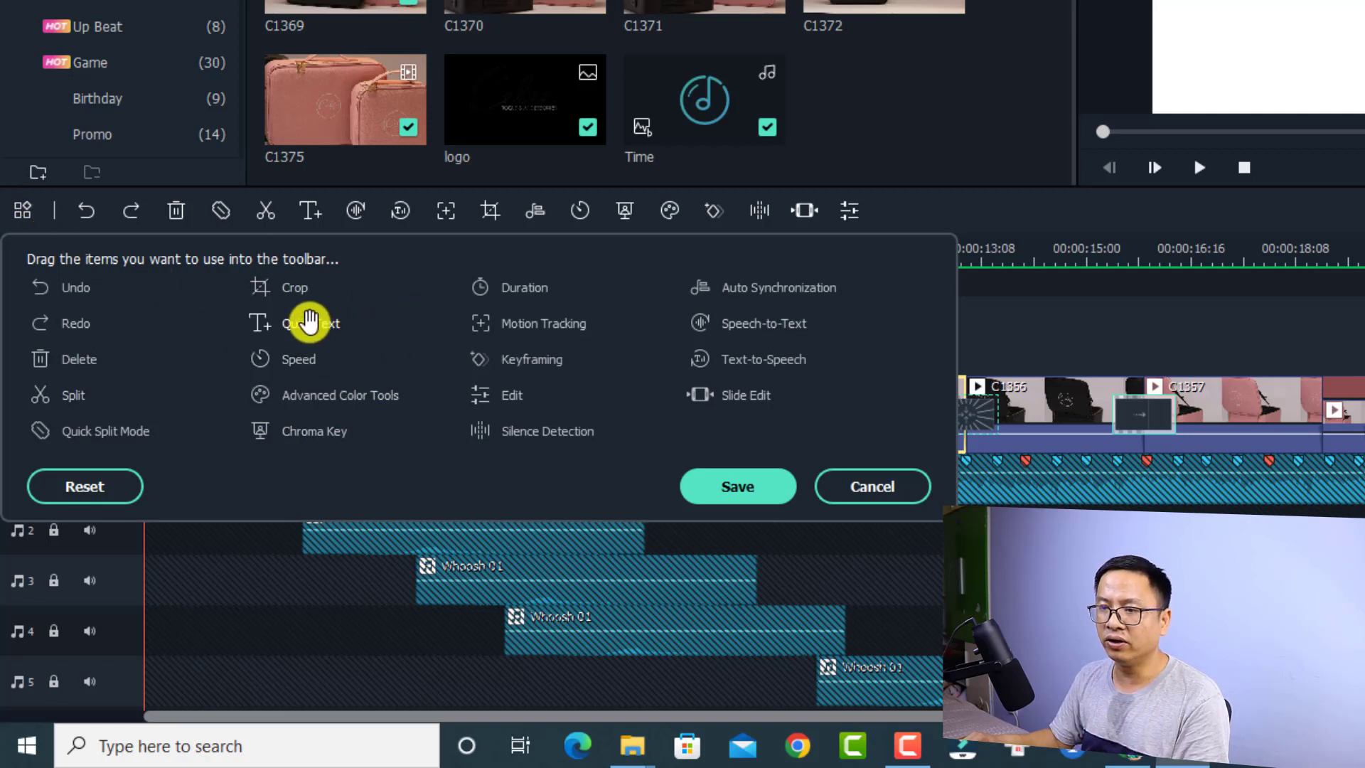
{"action": "left_click_drag", "start_coordinate": [309, 321], "coordinate": [860, 209]}
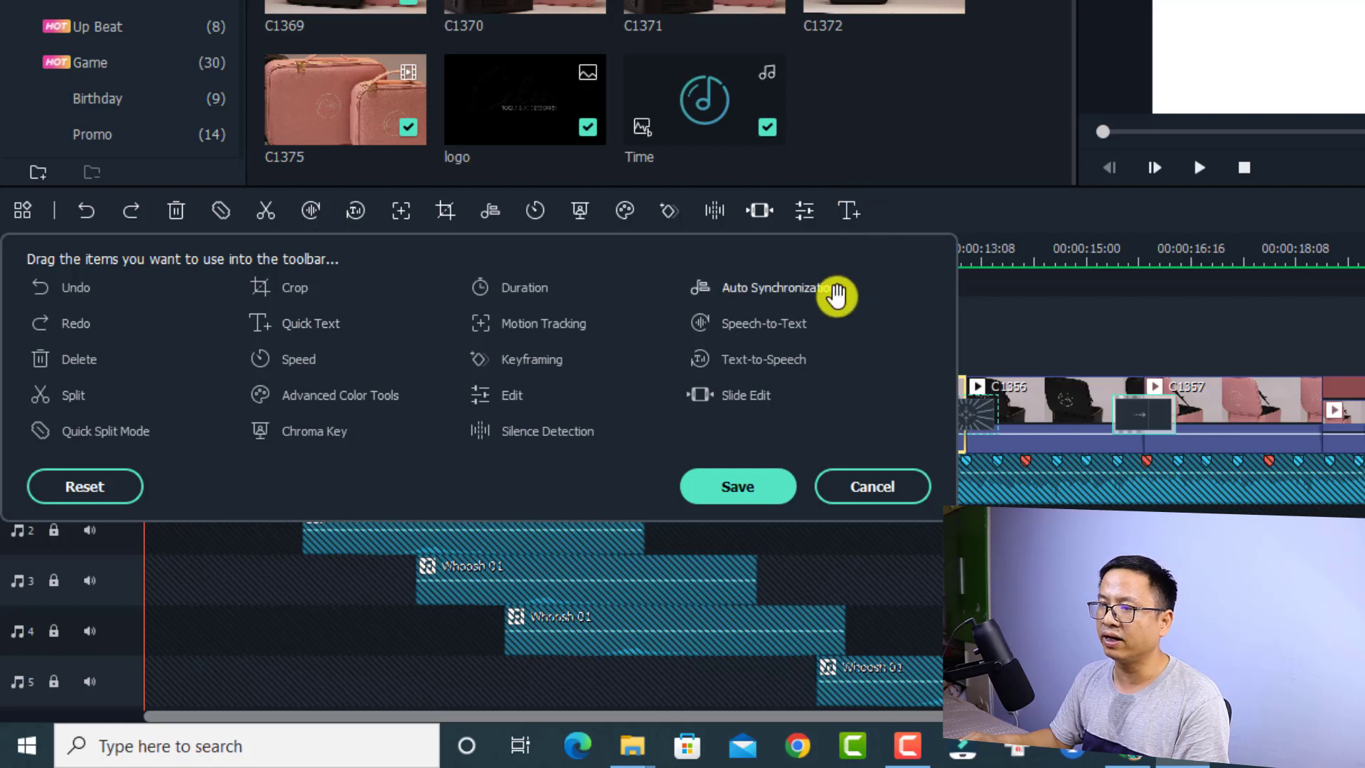
{"action": "left_click", "coordinate": [734, 492]}
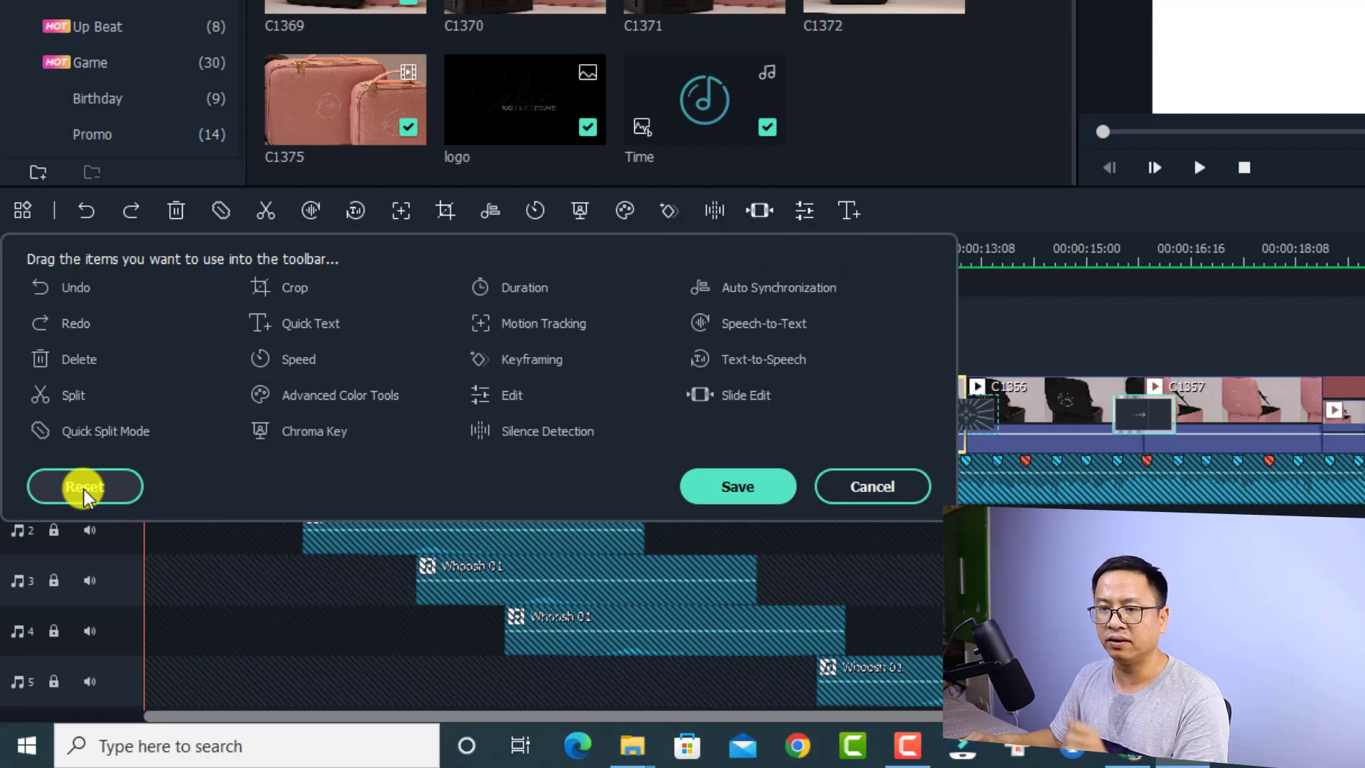
{"action": "left_click", "coordinate": [715, 489]}
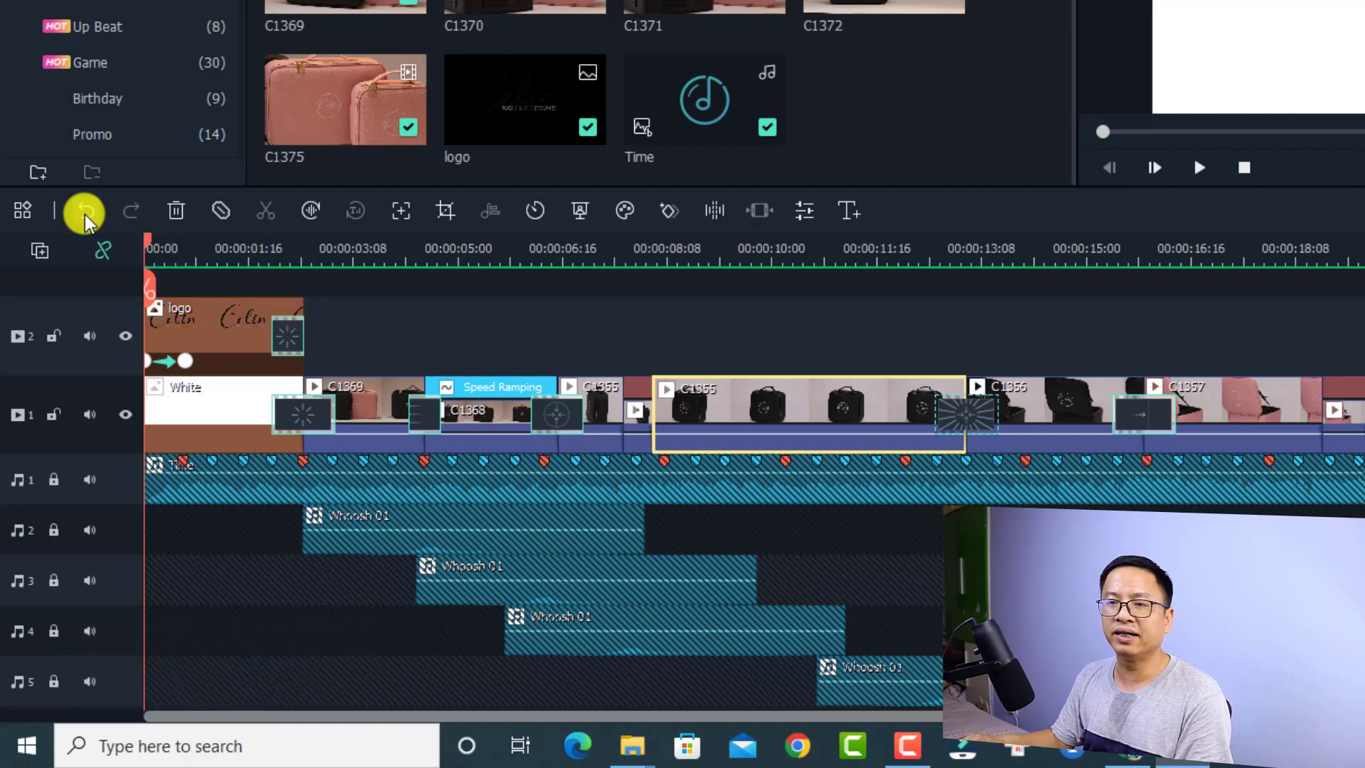
- Split clip C1355 at about 00:00:09:28, then undo the split
{"action": "left_click", "coordinate": [774, 251]}
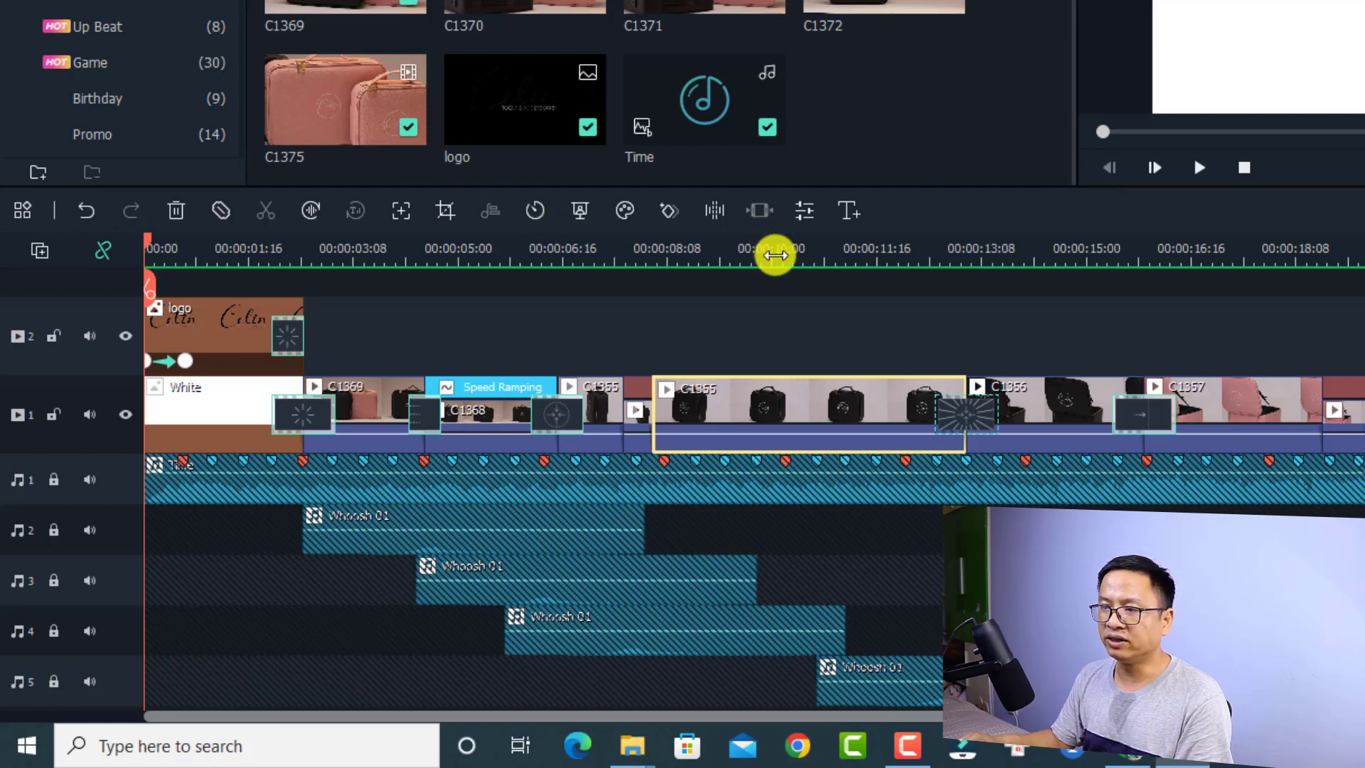
{"action": "left_click", "coordinate": [774, 289]}
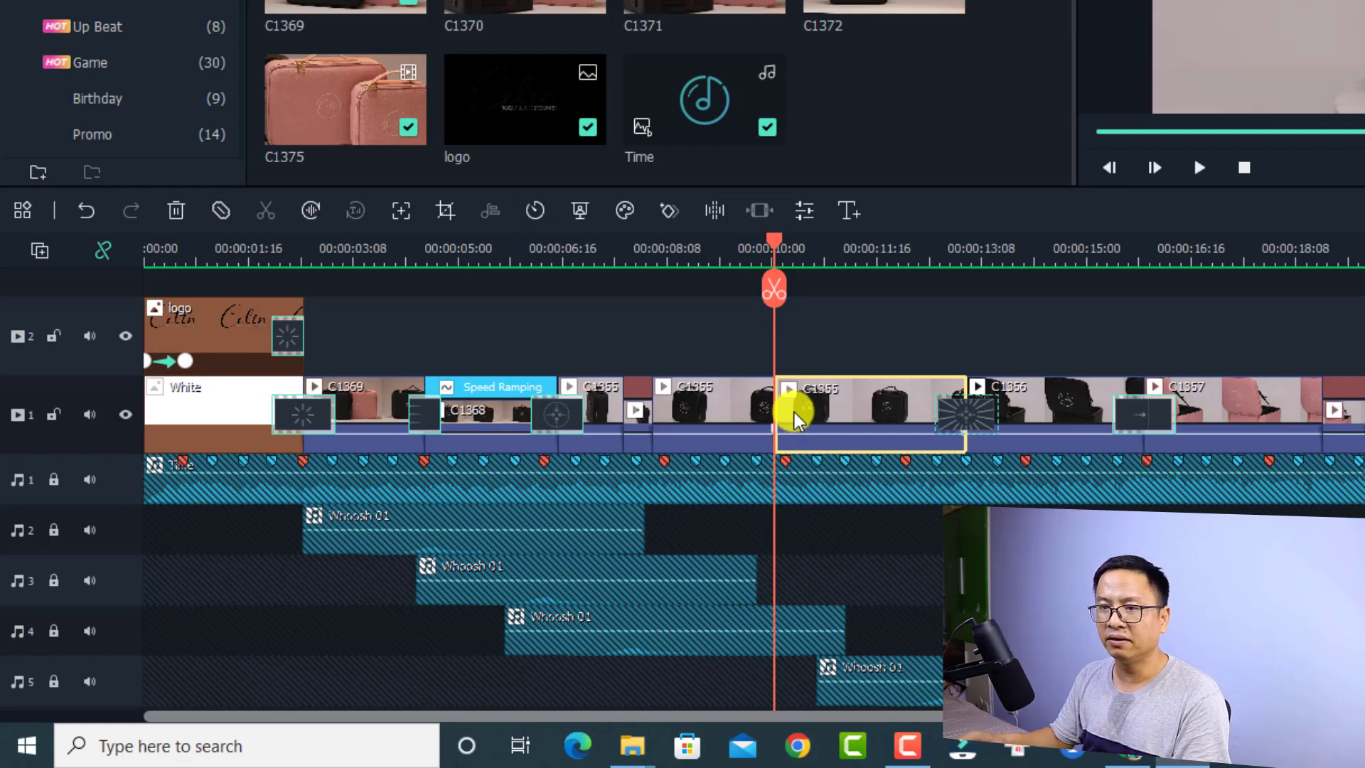
{"action": "left_click", "coordinate": [87, 212]}
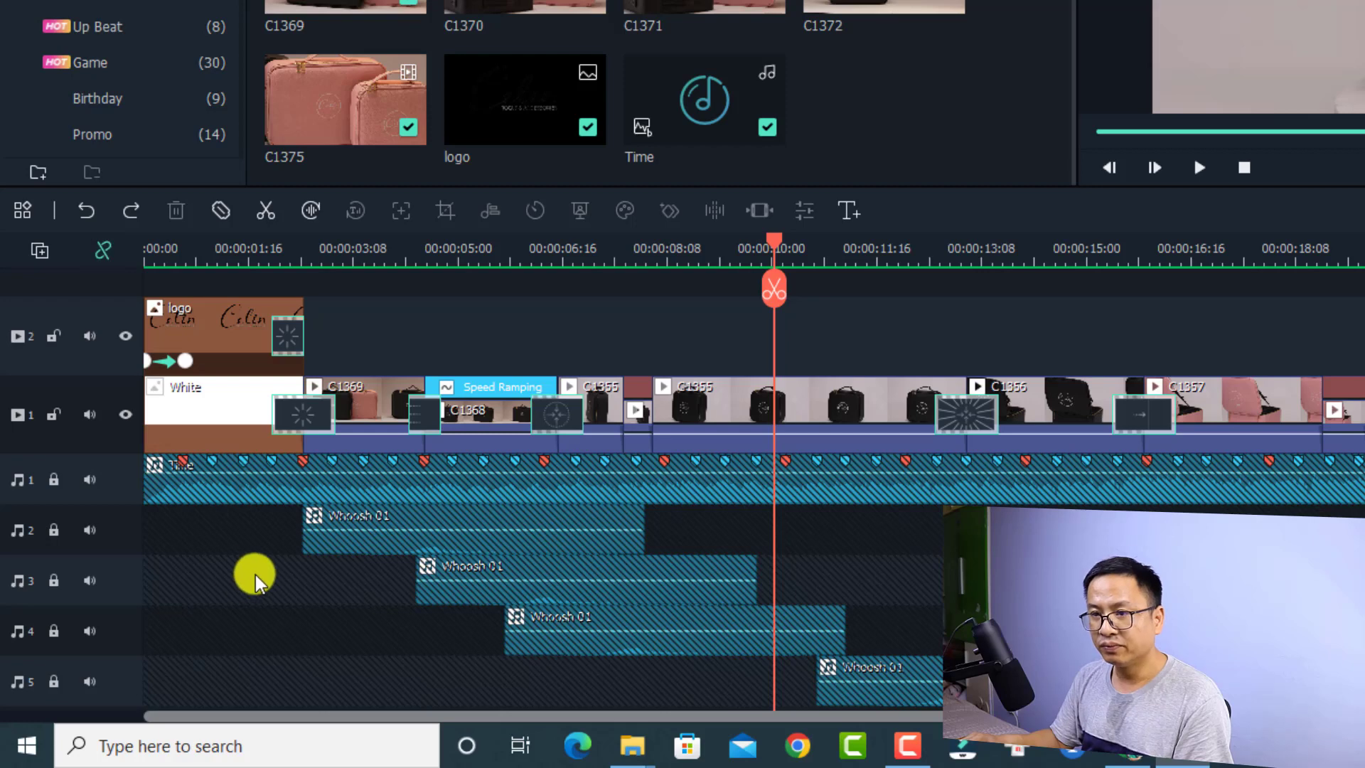
- Select C1355, scrub near 10 seconds, and redo to restore the Classic Elegant Title Pack Title 04 title
{"action": "left_click", "coordinate": [787, 408]}
{"action": "left_click_drag", "start_coordinate": [773, 246], "coordinate": [760, 250]}
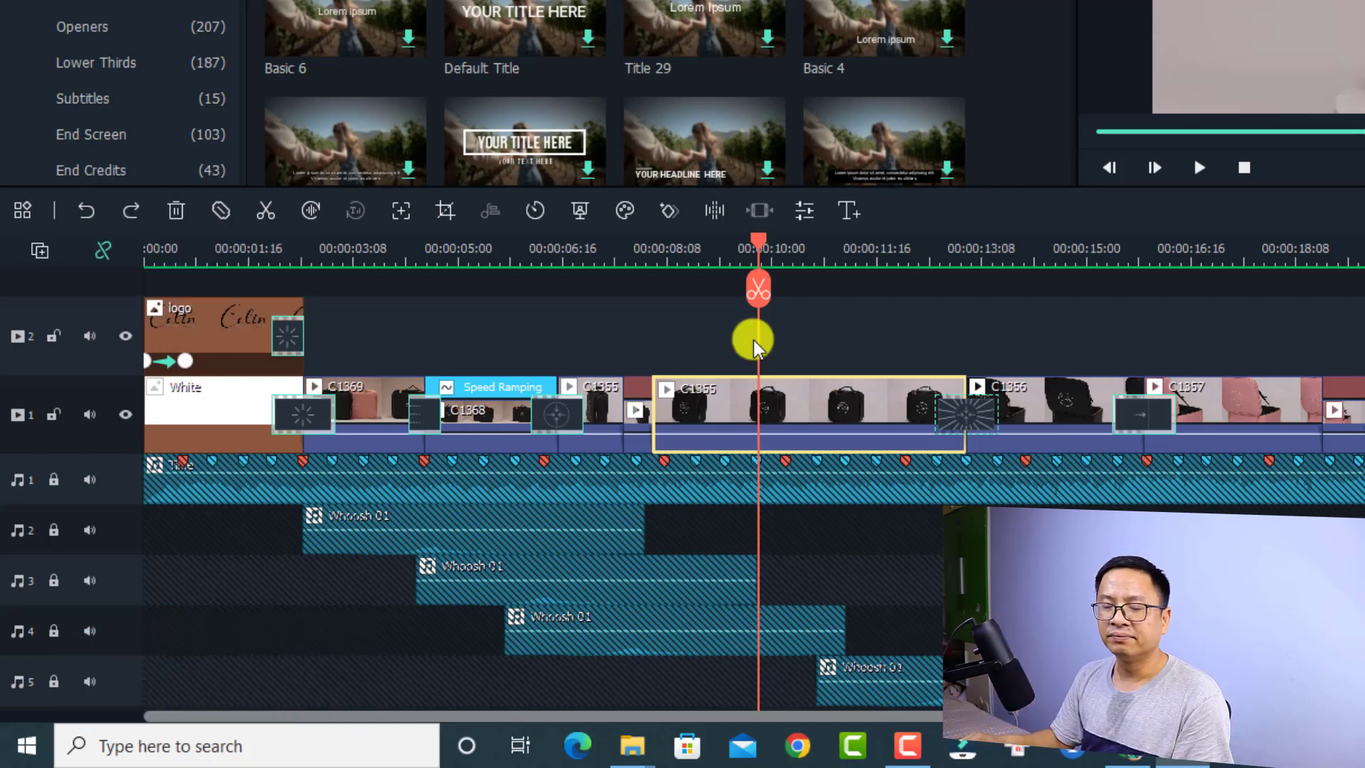
{"action": "left_click", "coordinate": [123, 212]}
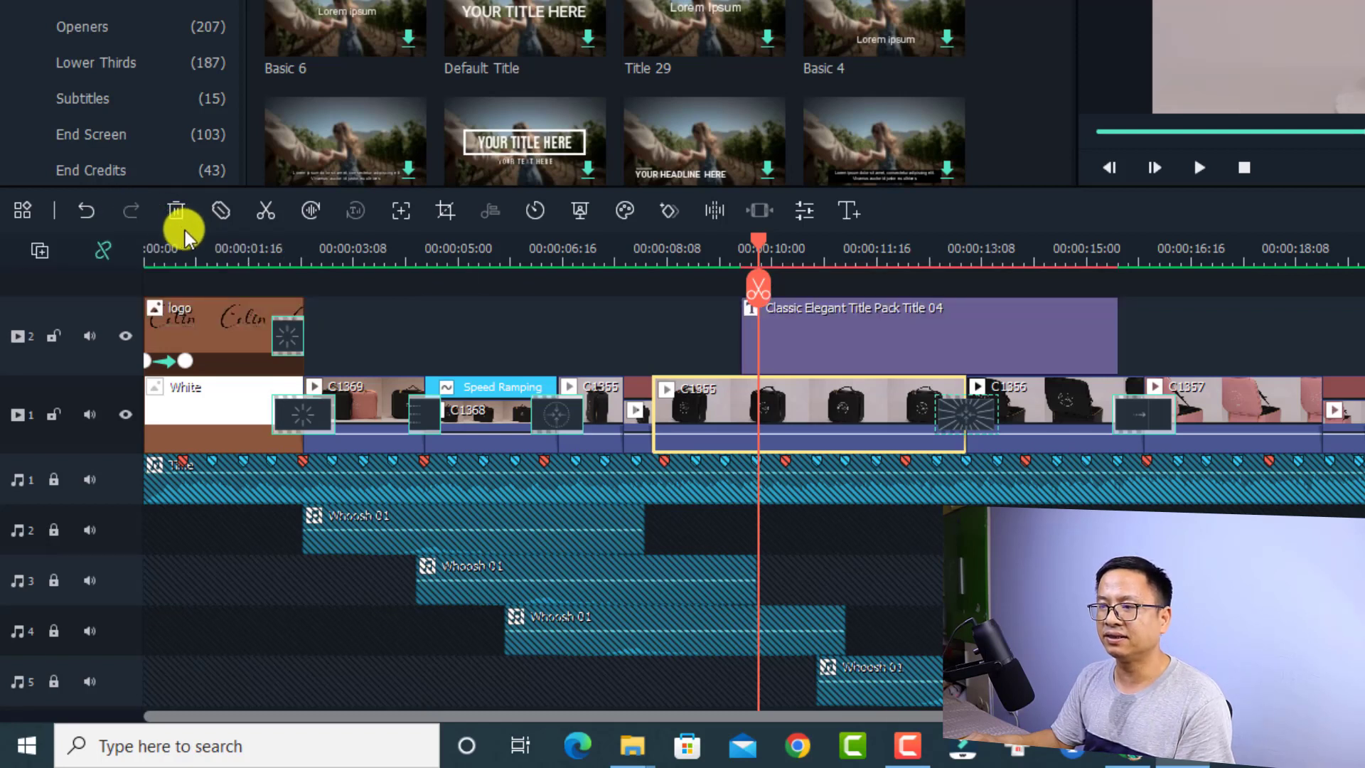
{"action": "left_click", "coordinate": [818, 335]}
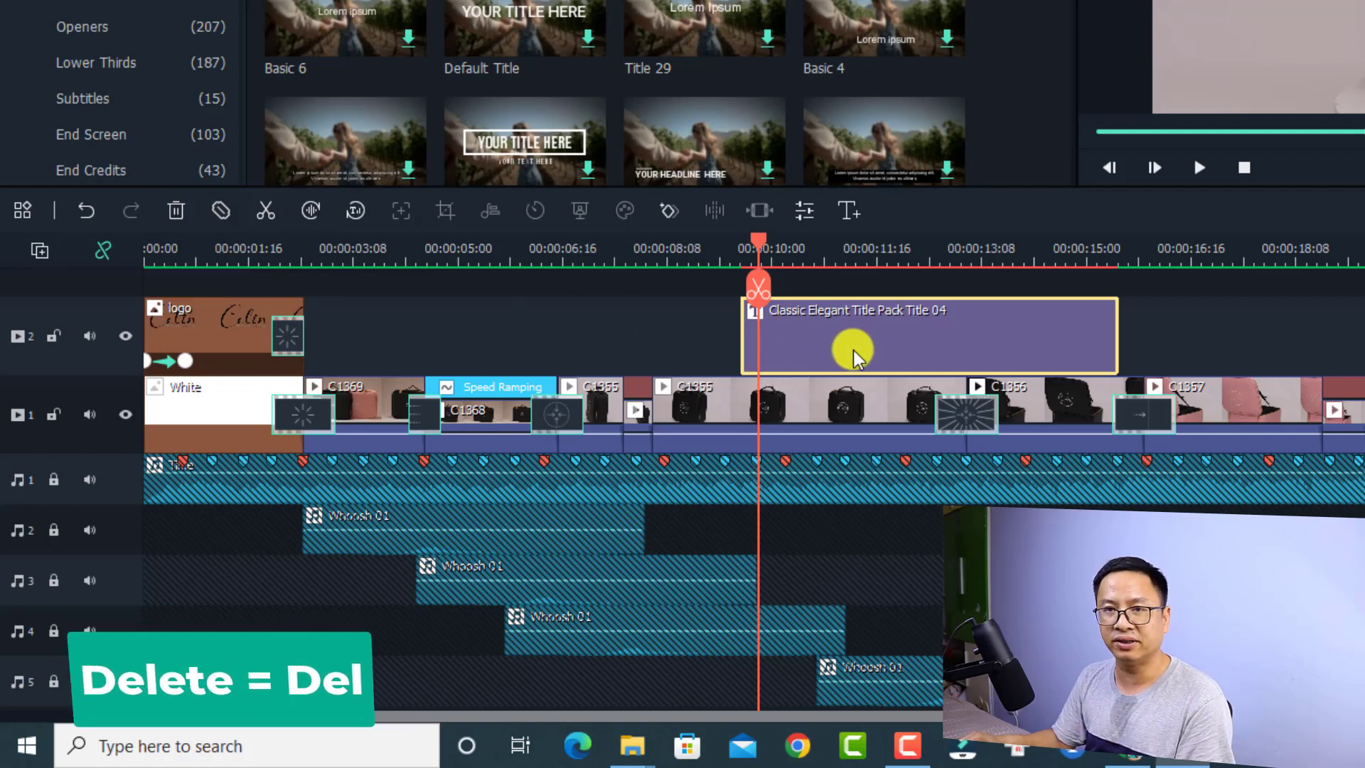
- Delete the Classic Elegant Title Pack Title 04 clip from video track 2
{"action": "left_click", "coordinate": [179, 211]}
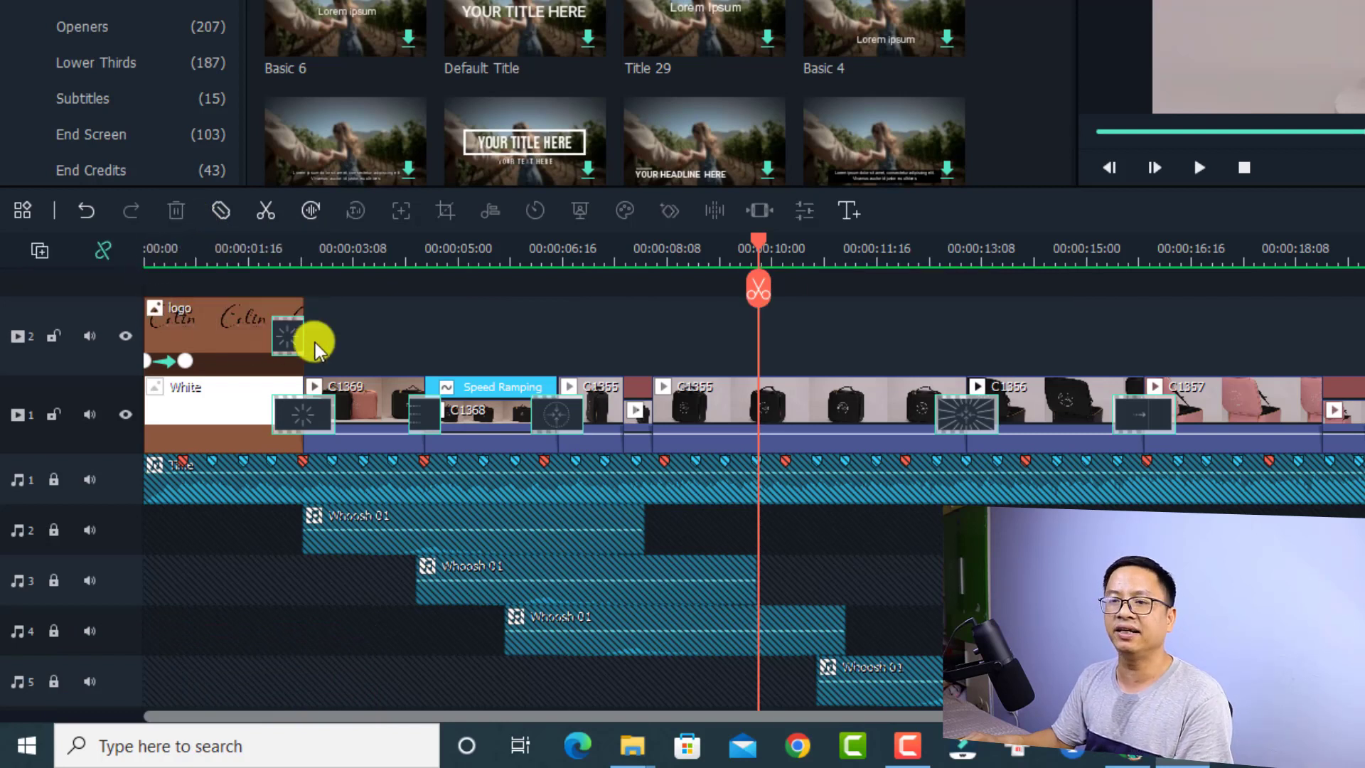
{"action": "left_click", "coordinate": [223, 213]}
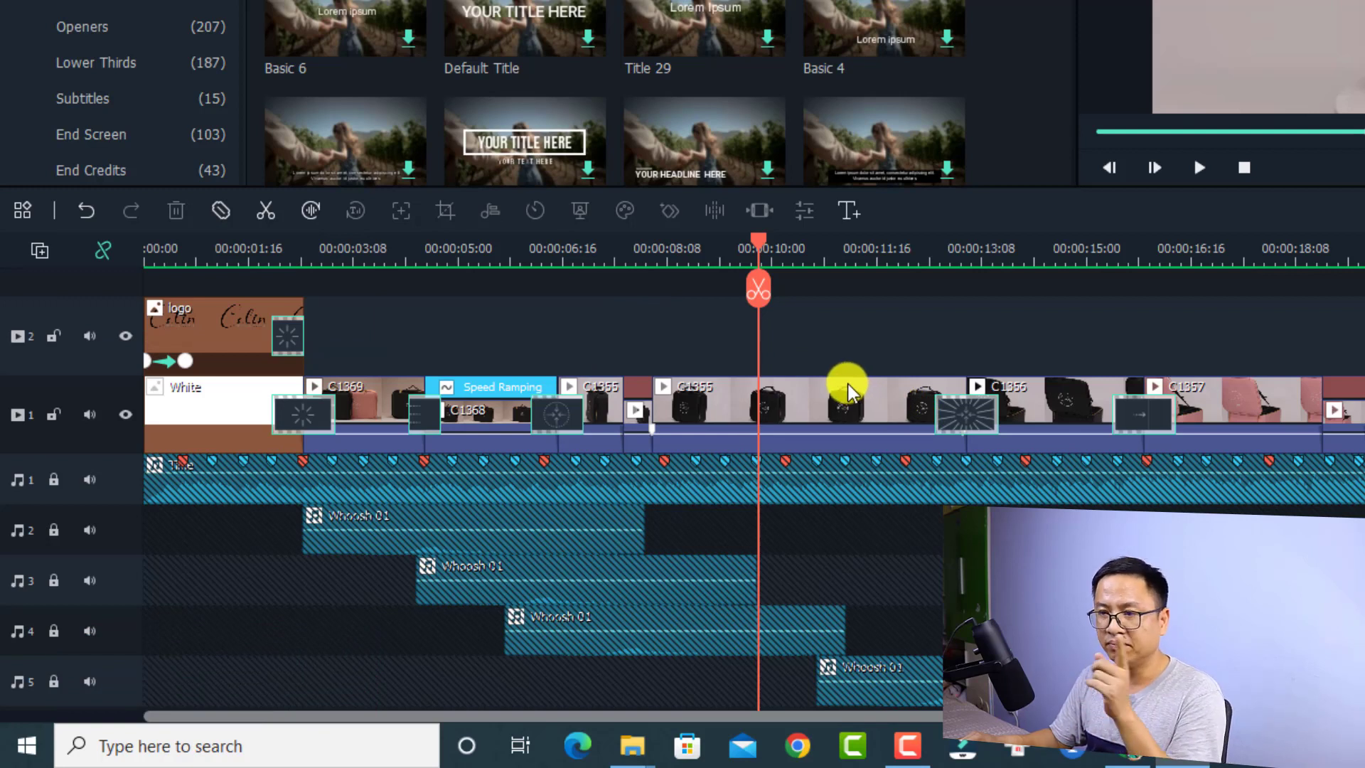
- Quick-split clip C1355 near the 9-second, 10-second and 00:00:11:16 marks
{"action": "left_click", "coordinate": [223, 215]}
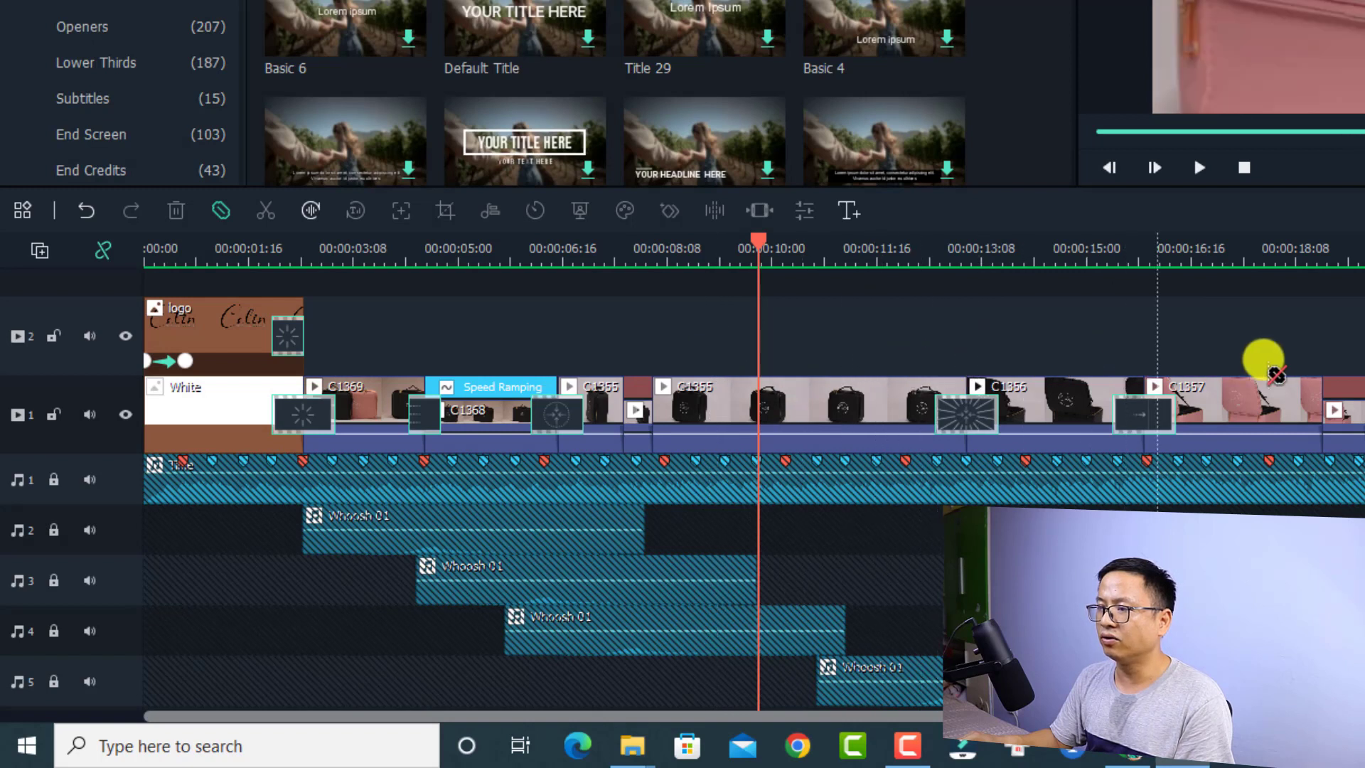
{"action": "left_click", "coordinate": [826, 391]}
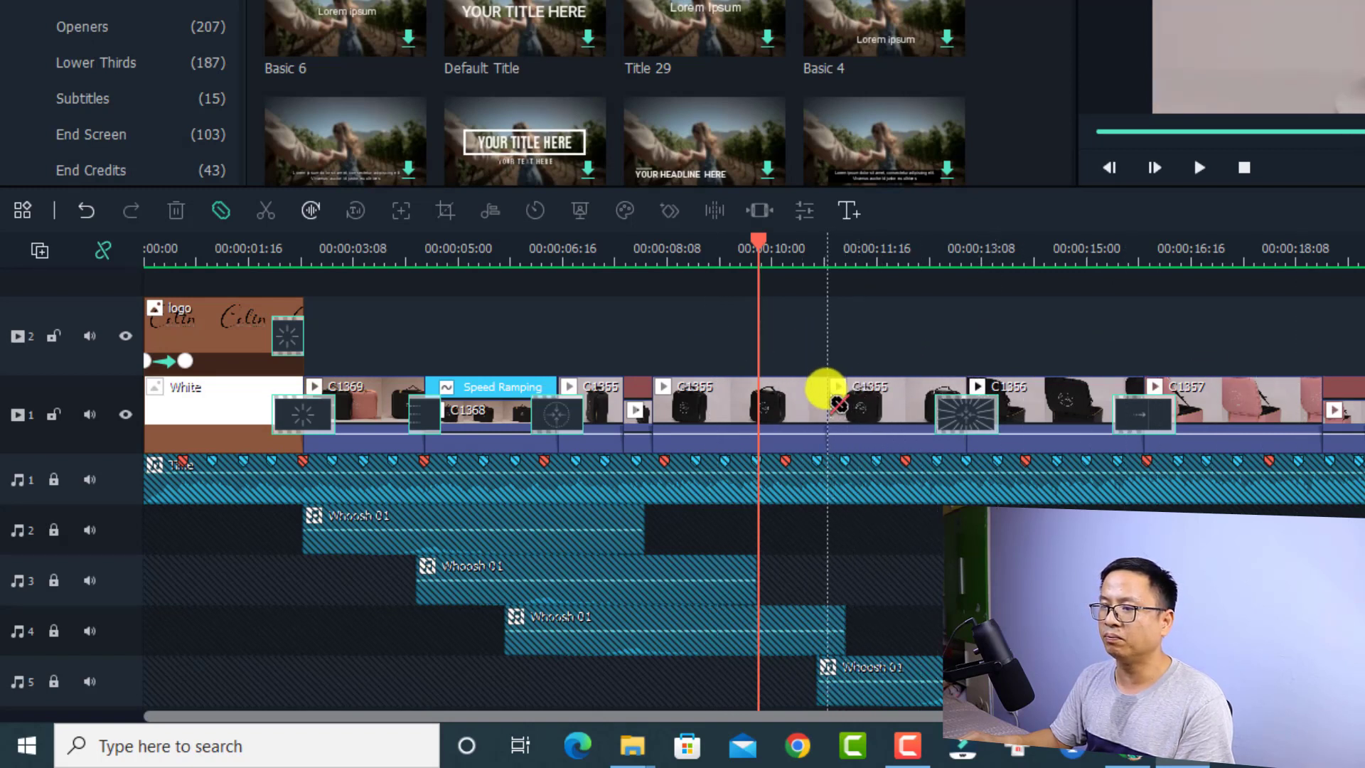
{"action": "left_click", "coordinate": [756, 407]}
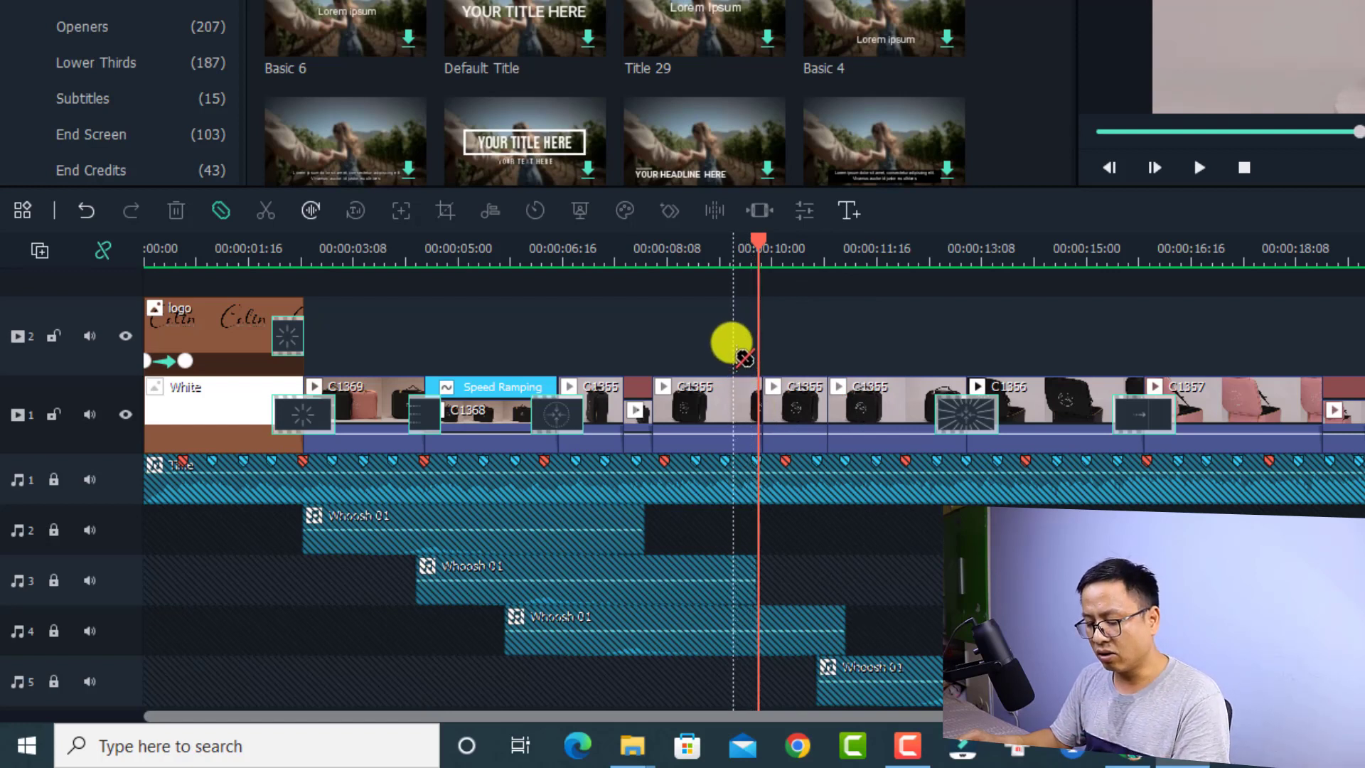
{"action": "key", "text": "c"}
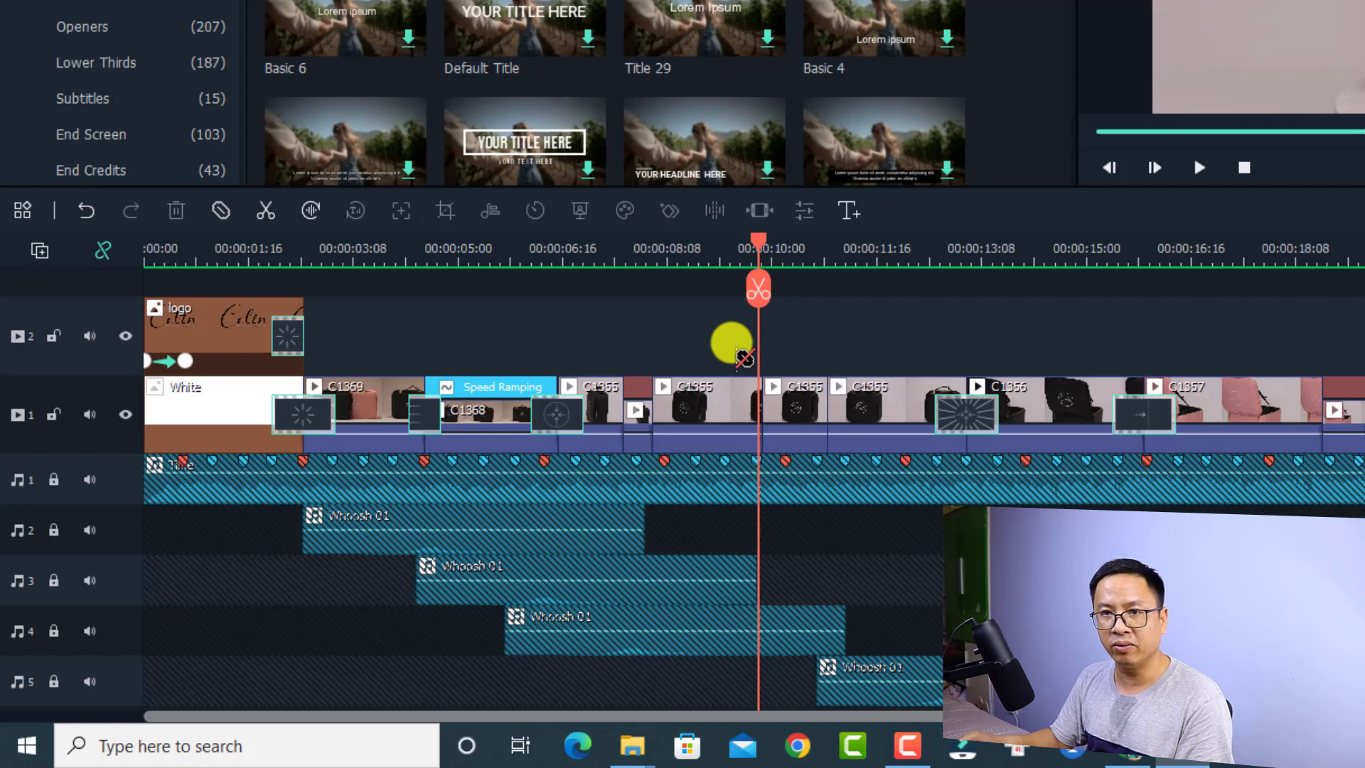
{"action": "left_click_drag", "start_coordinate": [758, 250], "coordinate": [698, 253]}
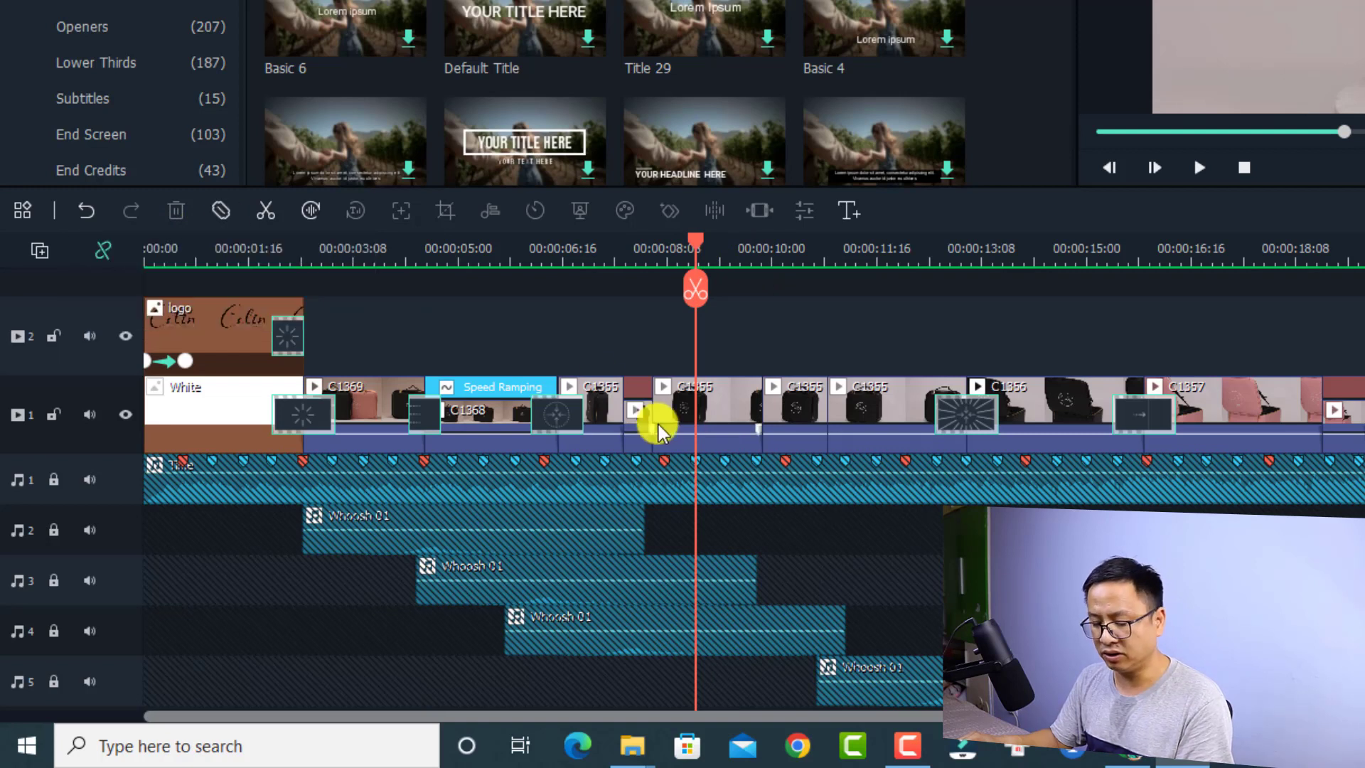
{"action": "left_click", "coordinate": [710, 391]}
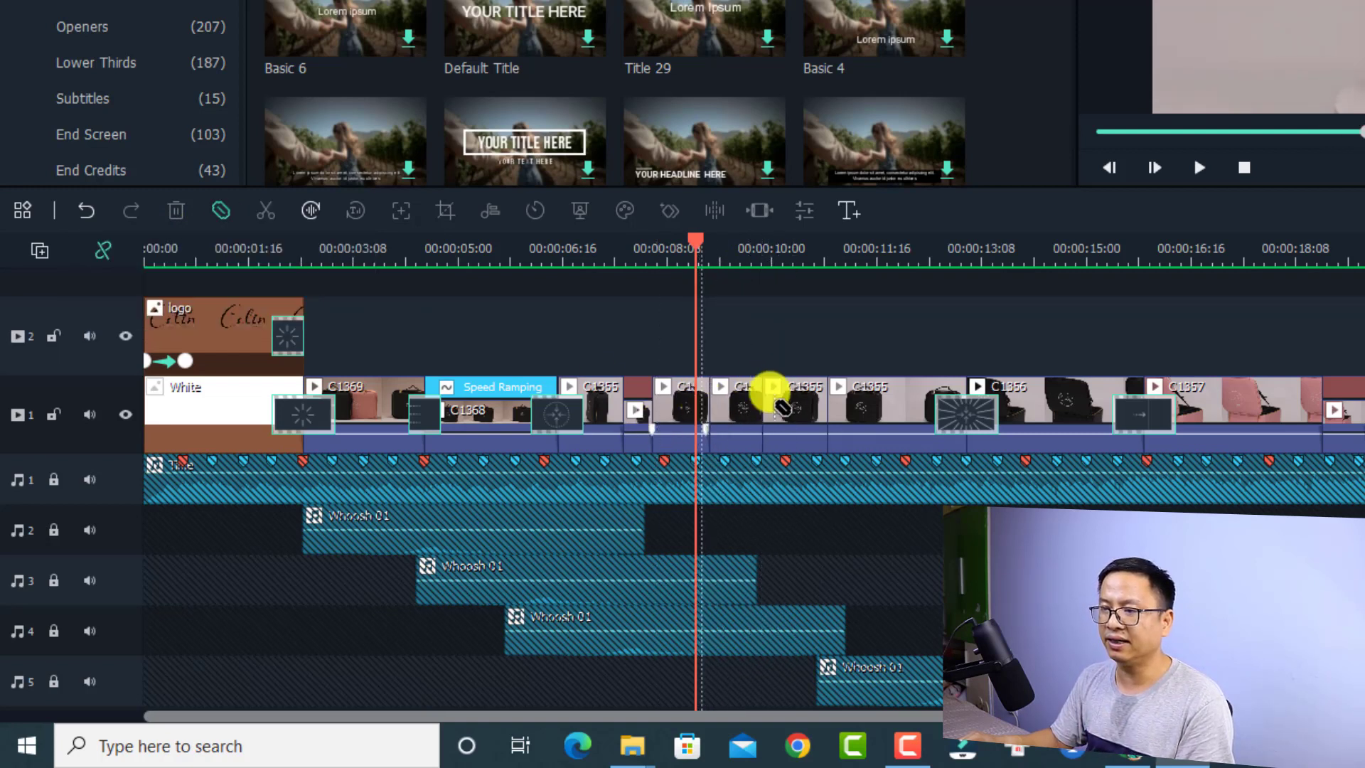
{"action": "left_click", "coordinate": [876, 395]}
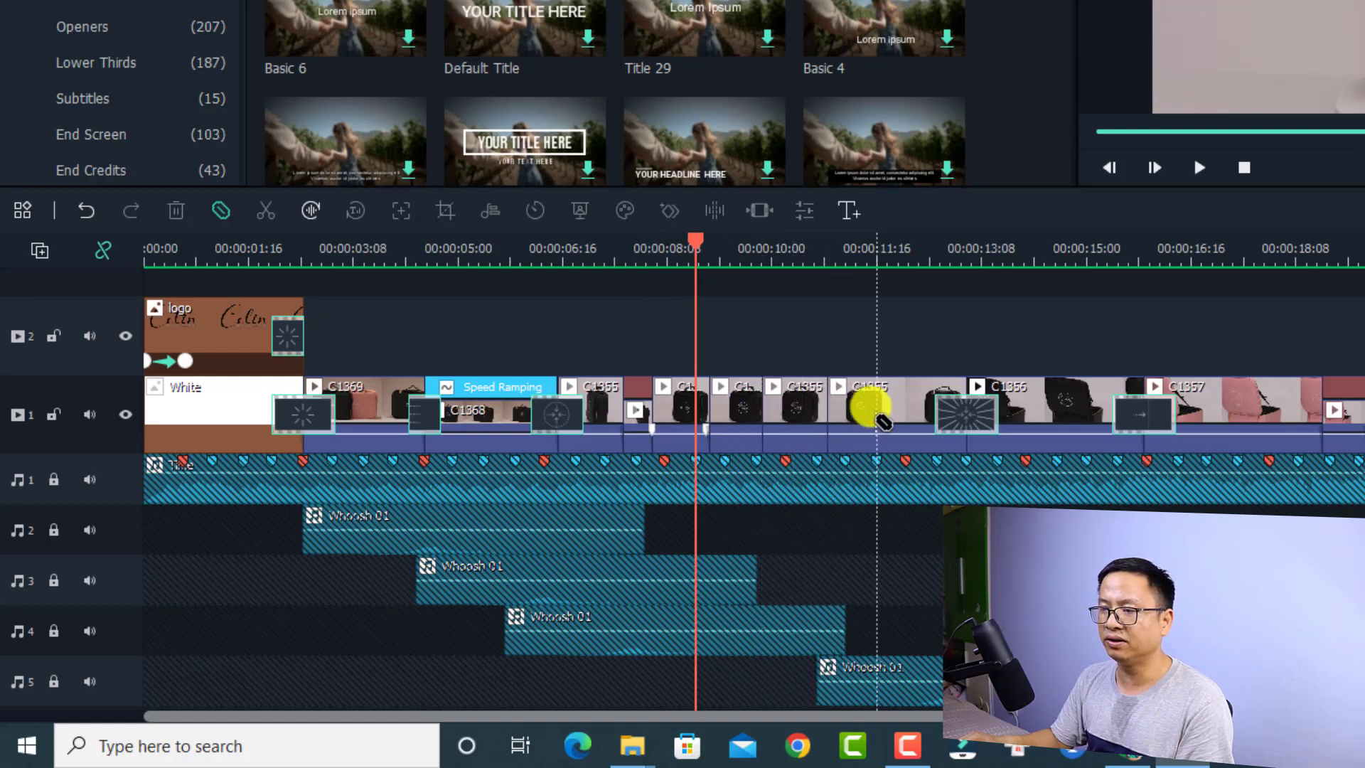
{"action": "key", "text": "Escape"}
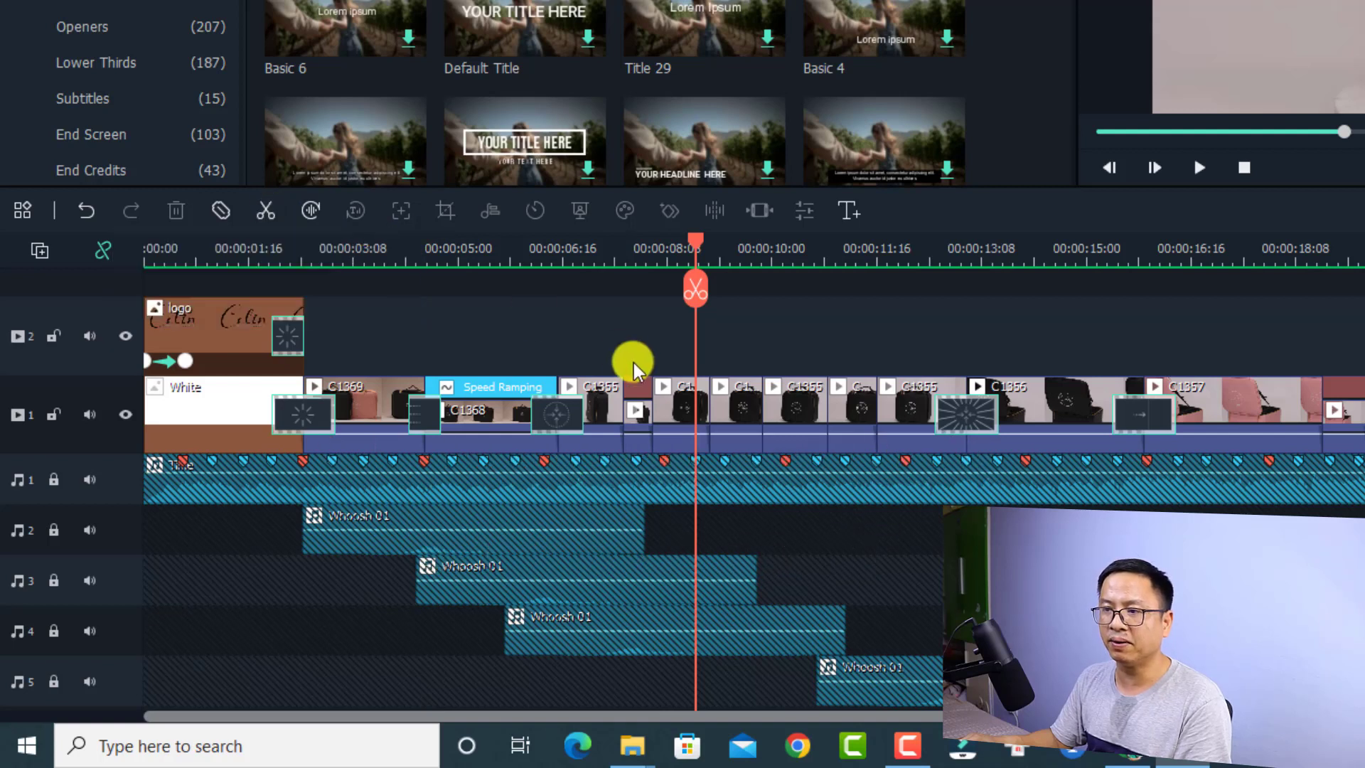
- Put the playhead at about 10 seconds and select the C1355 clip
{"action": "left_click", "coordinate": [679, 413]}
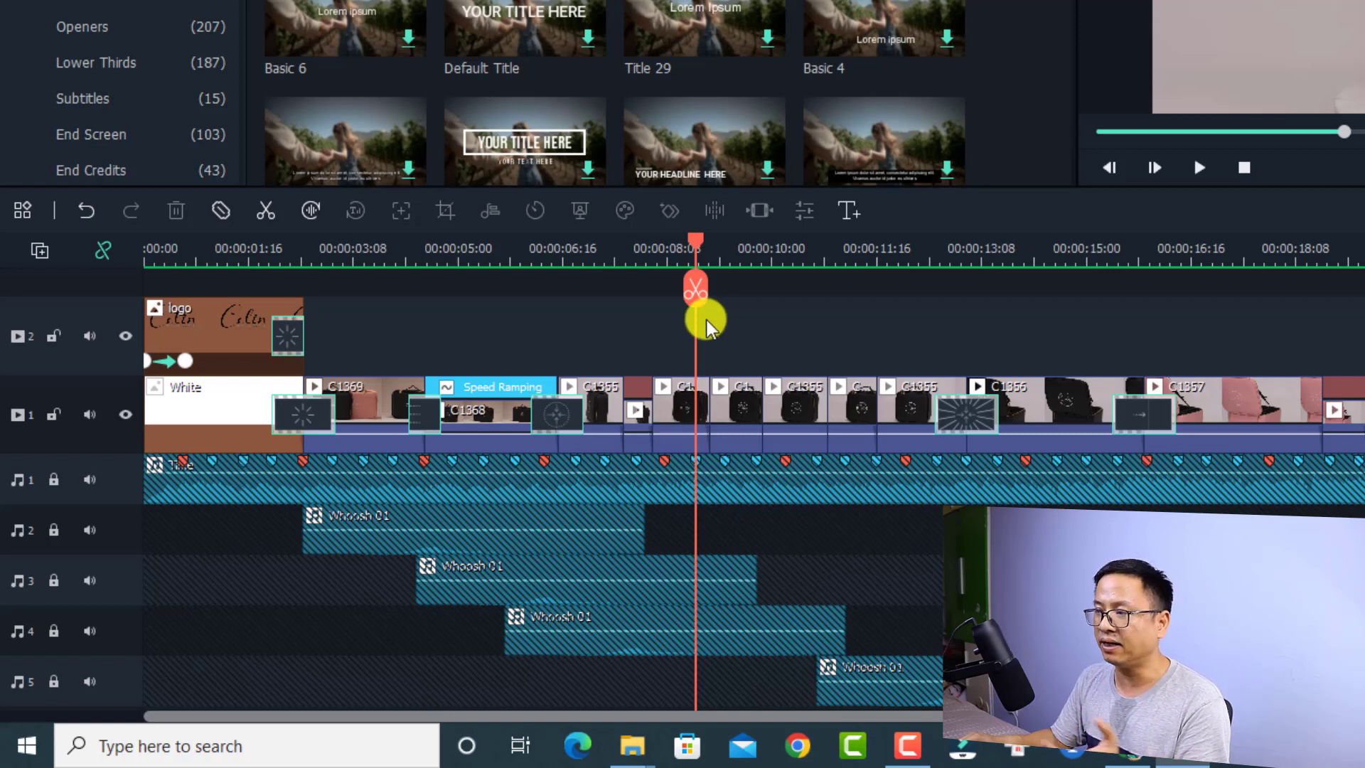
{"action": "left_click_drag", "start_coordinate": [696, 242], "coordinate": [797, 257]}
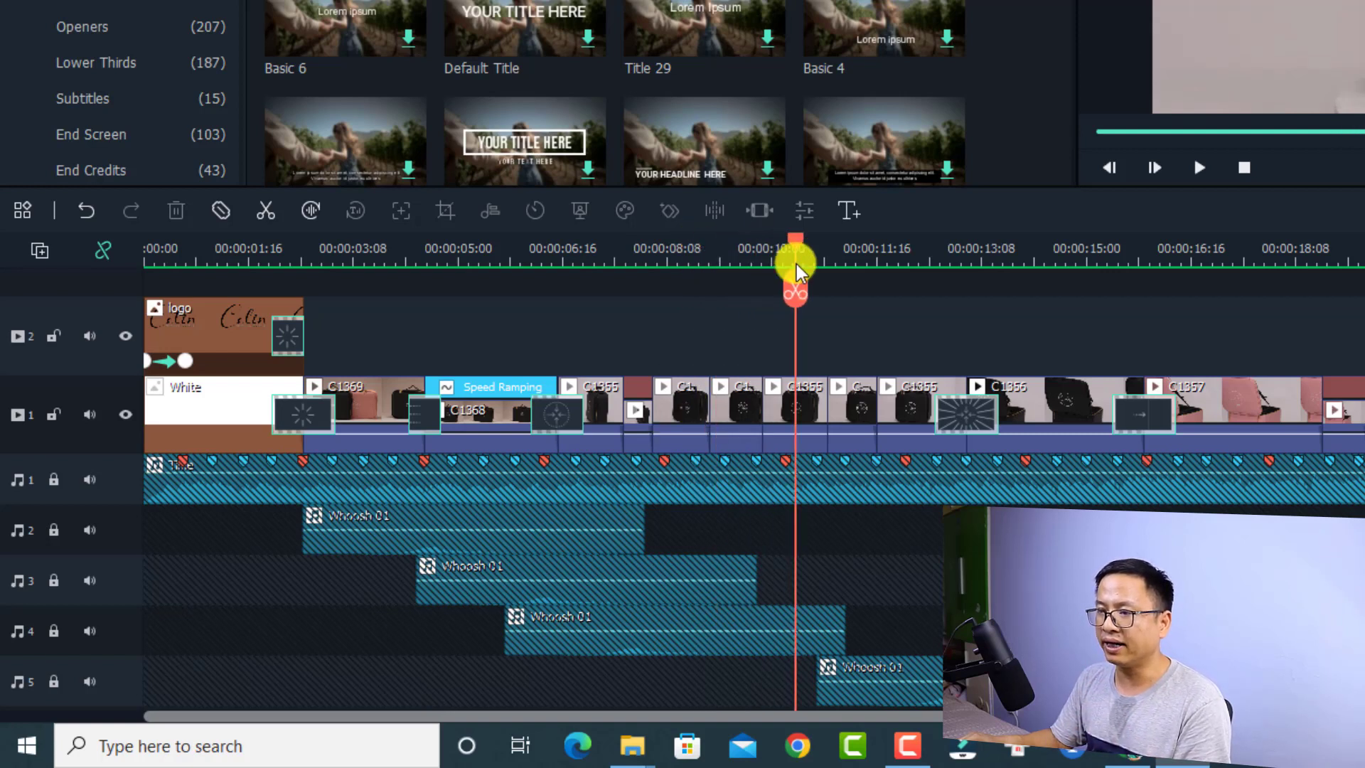
{"action": "left_click", "coordinate": [795, 416]}
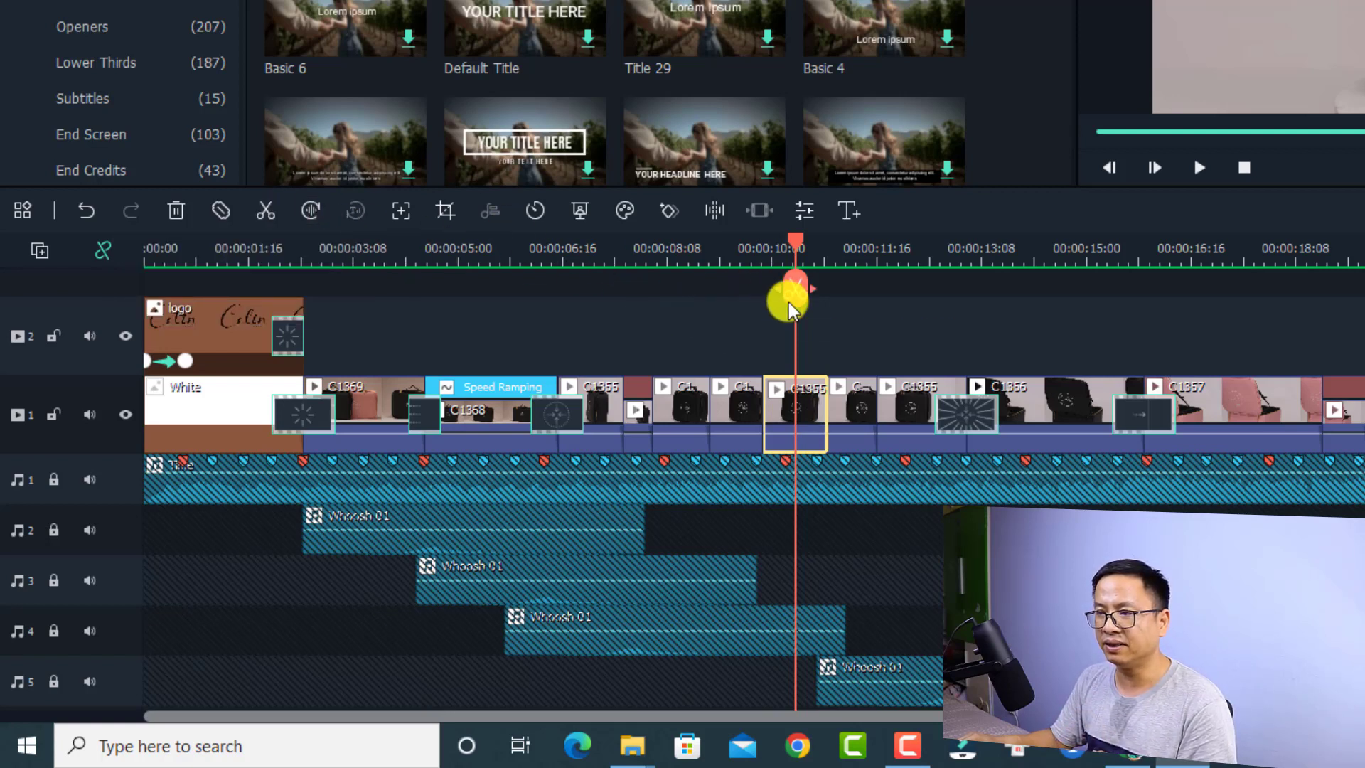
- Split C1355 at the playhead and slide the REC voice recording to start near 00:00:03:08
{"action": "left_click", "coordinate": [263, 219]}
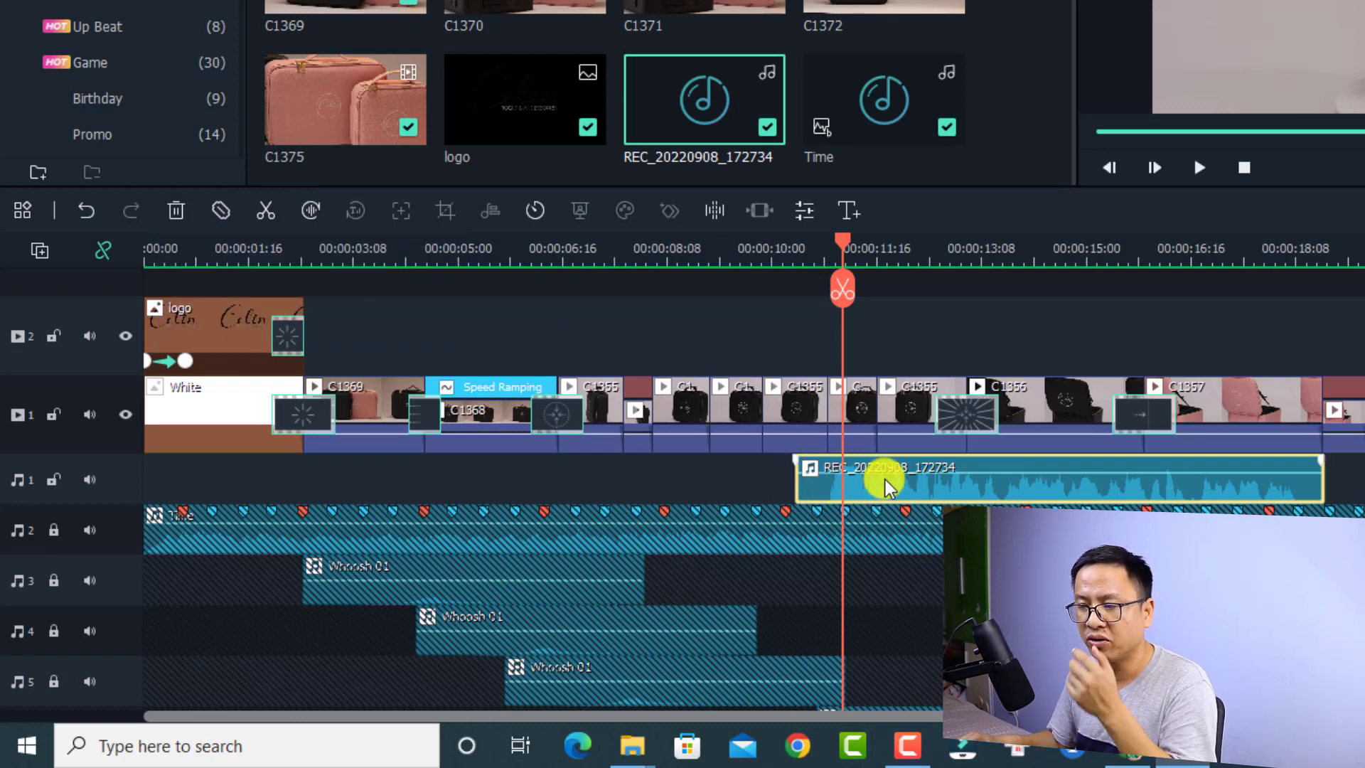
{"action": "left_click_drag", "start_coordinate": [886, 484], "coordinate": [399, 487]}
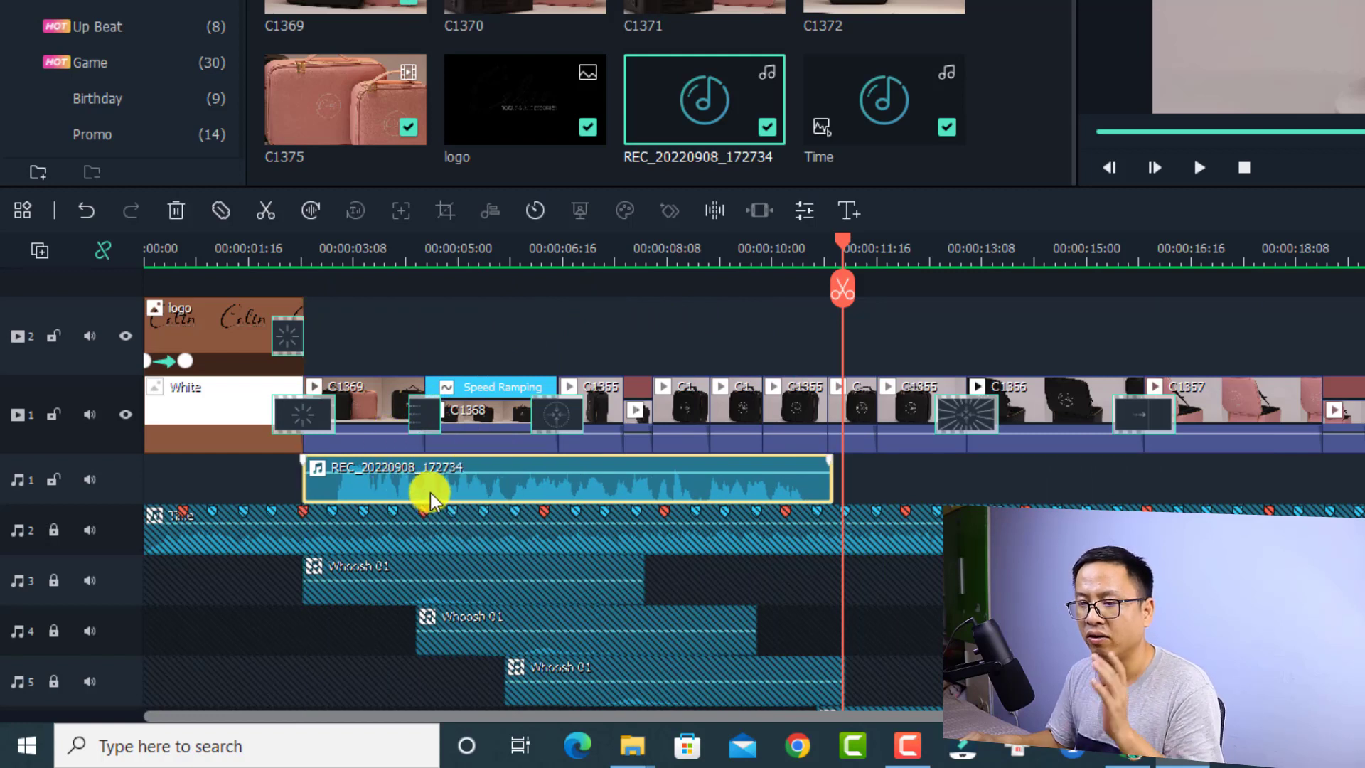
- Run speech-to-text on REC_20220908_172734 in English (UK) to create a subtitle clip
{"action": "left_click", "coordinate": [301, 213]}
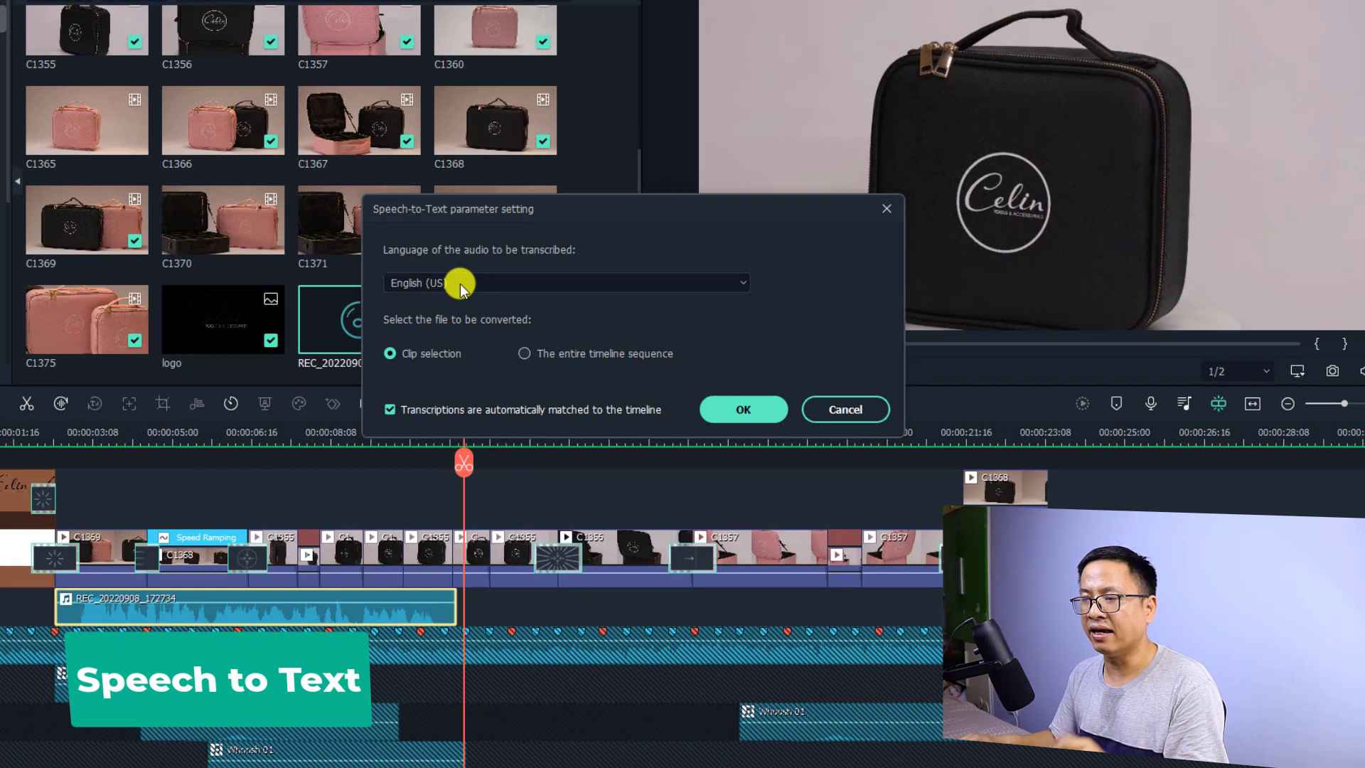
{"action": "left_click", "coordinate": [459, 276]}
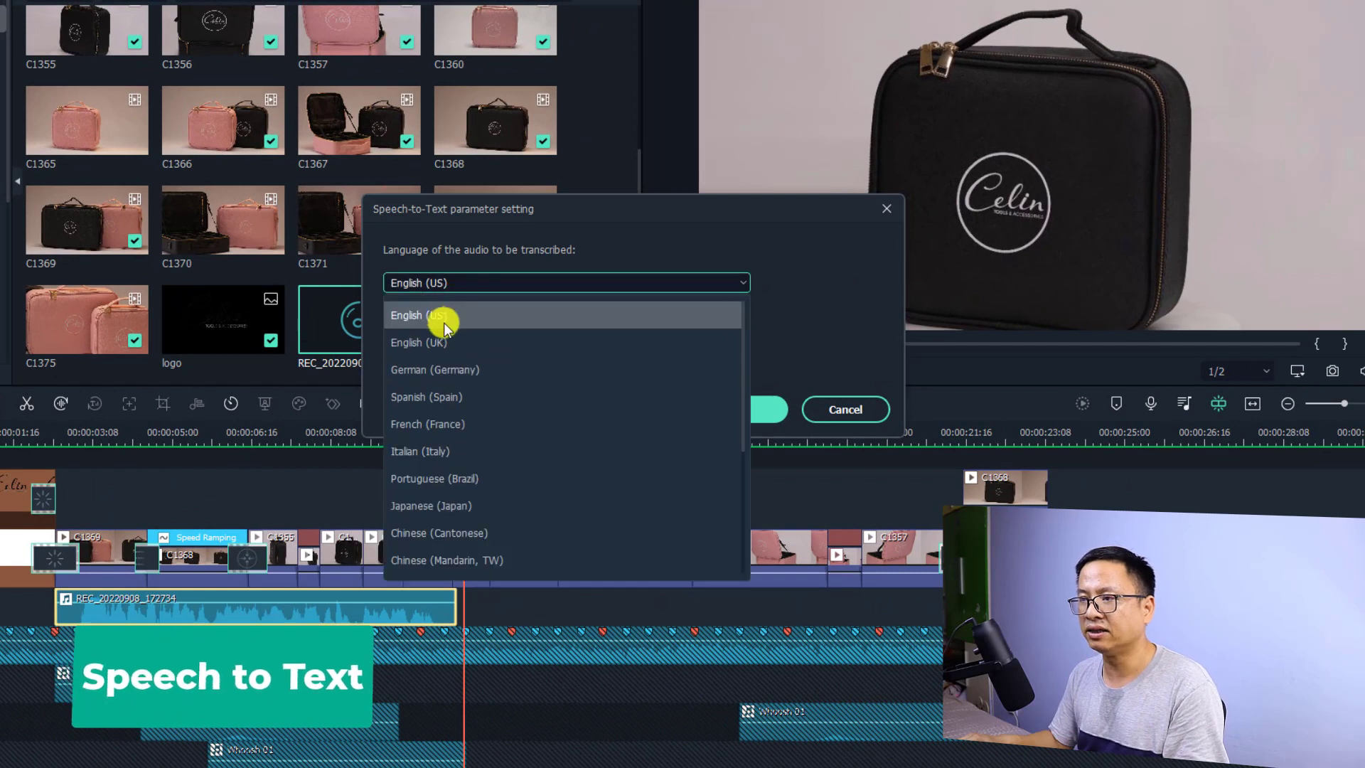
{"action": "left_click", "coordinate": [433, 343]}
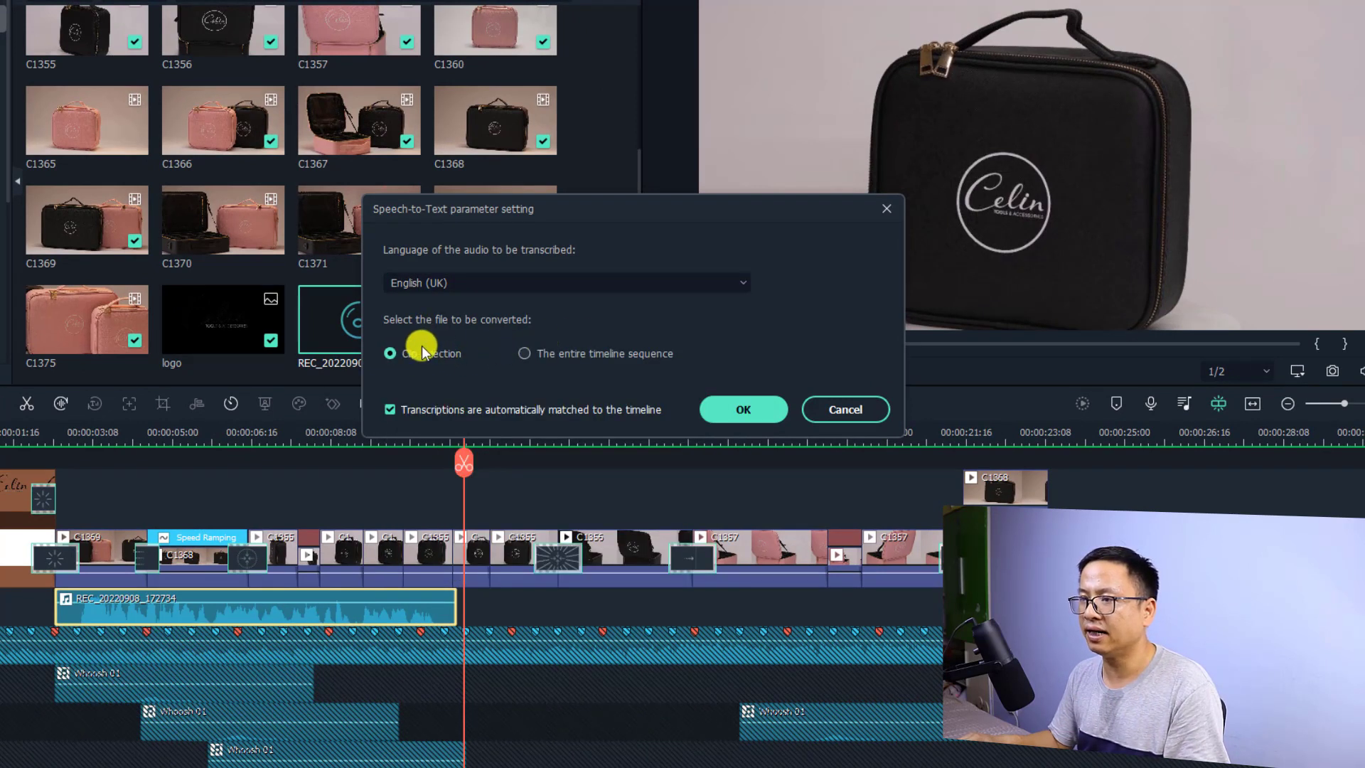
{"action": "left_click", "coordinate": [739, 411]}
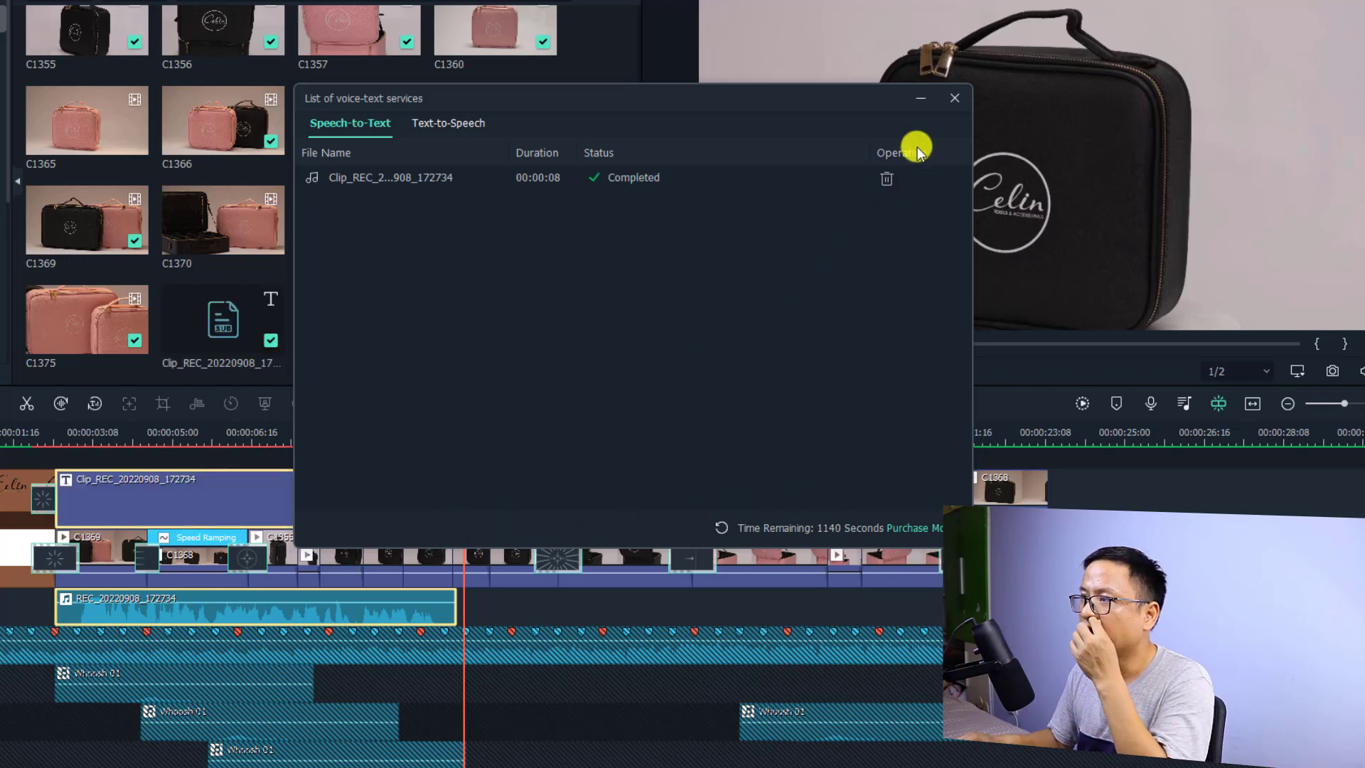
{"action": "left_click", "coordinate": [955, 98]}
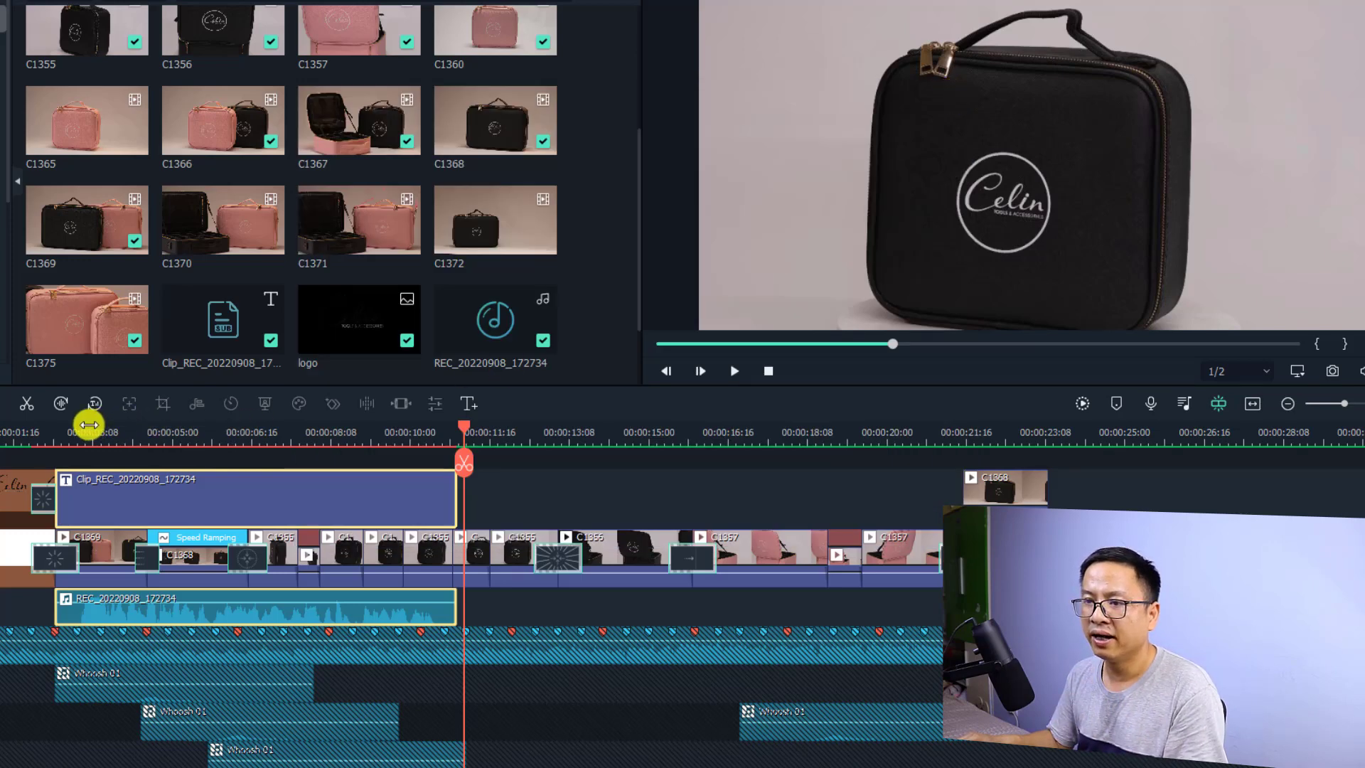
- Mute audio tracks 3 and 4, then play from the start and pause on the caption
{"action": "left_click", "coordinate": [54, 432]}
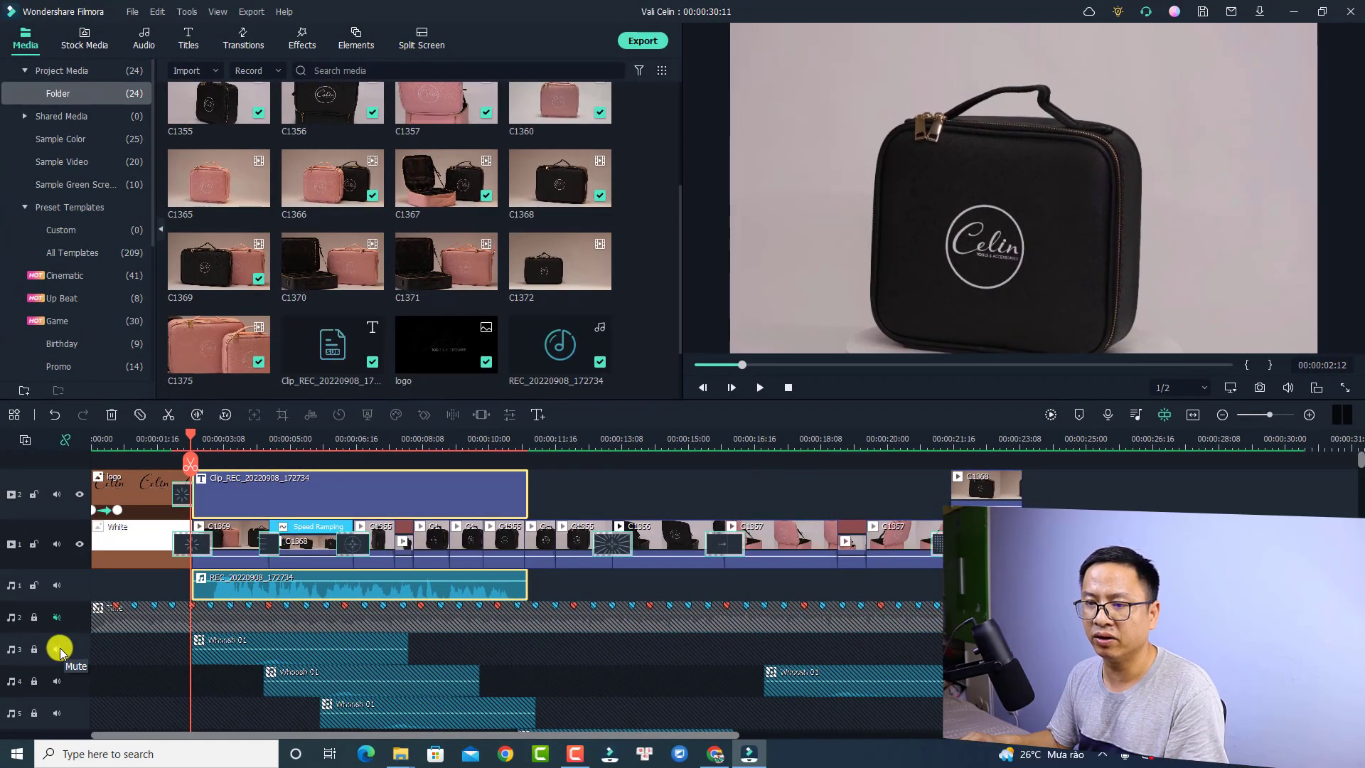
{"action": "left_click", "coordinate": [57, 649]}
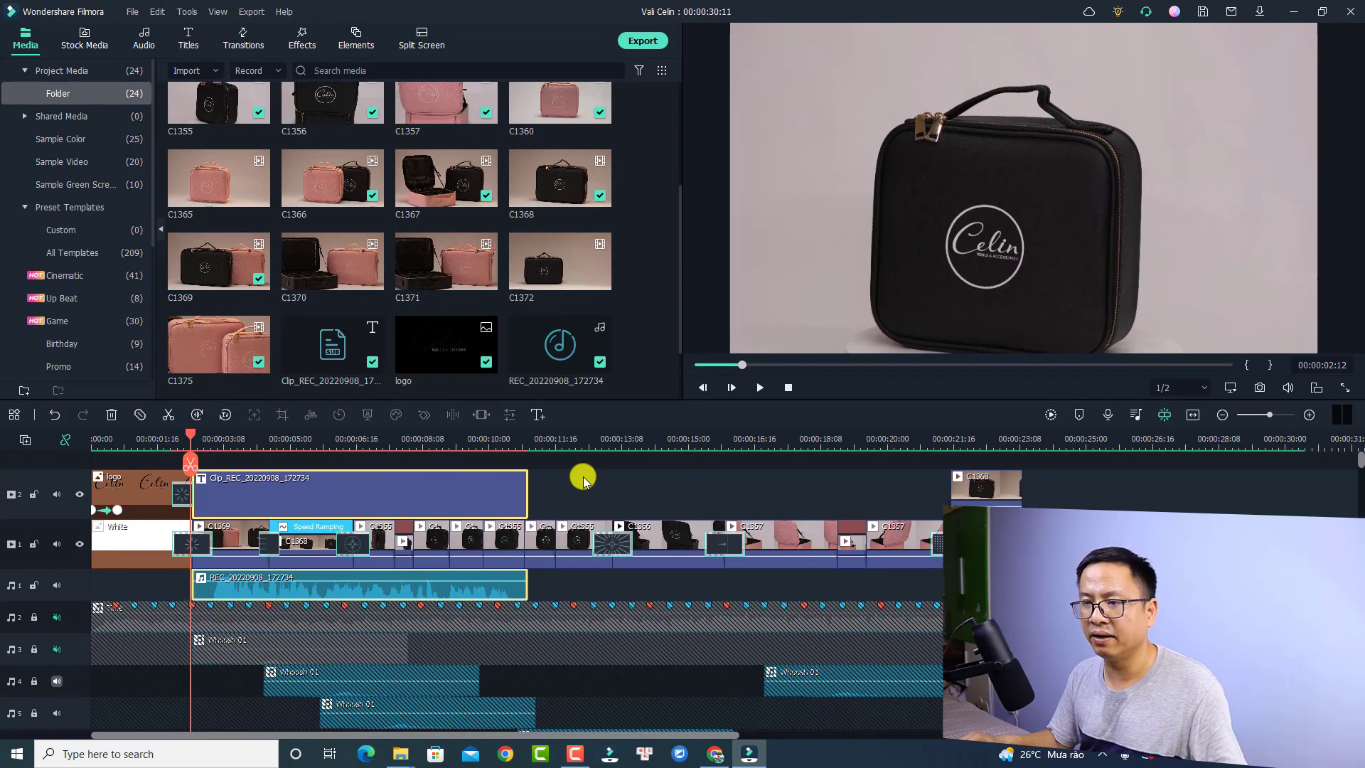
{"action": "left_click", "coordinate": [1050, 415]}
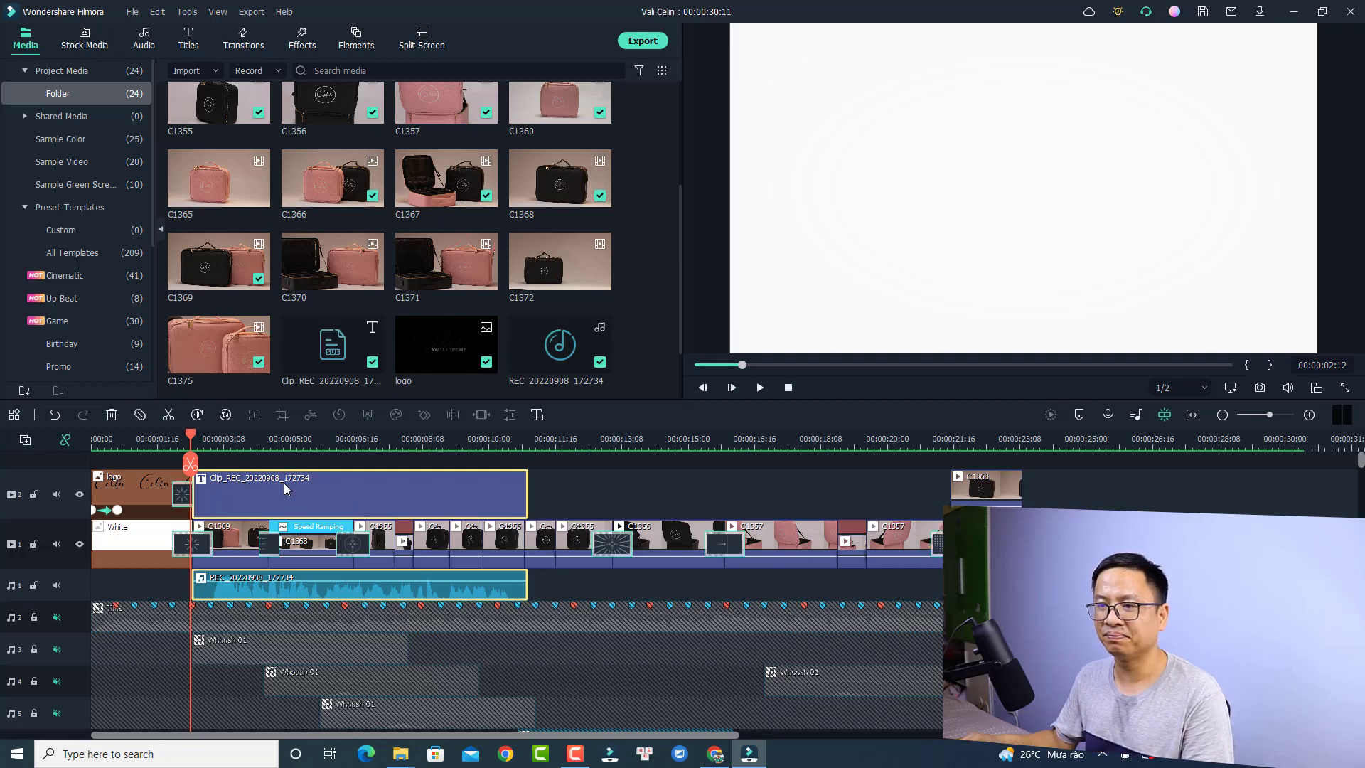
{"action": "key", "text": "space"}
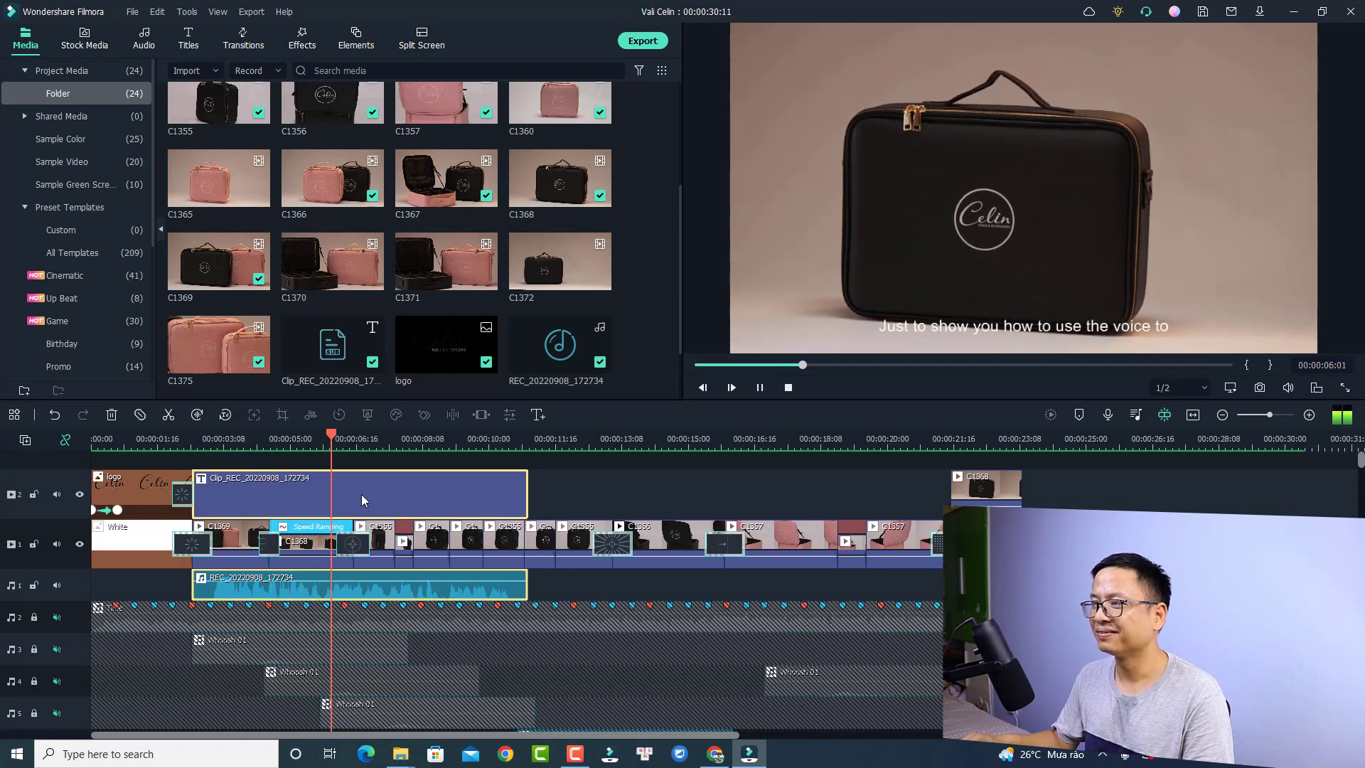
{"action": "left_click", "coordinate": [868, 336]}
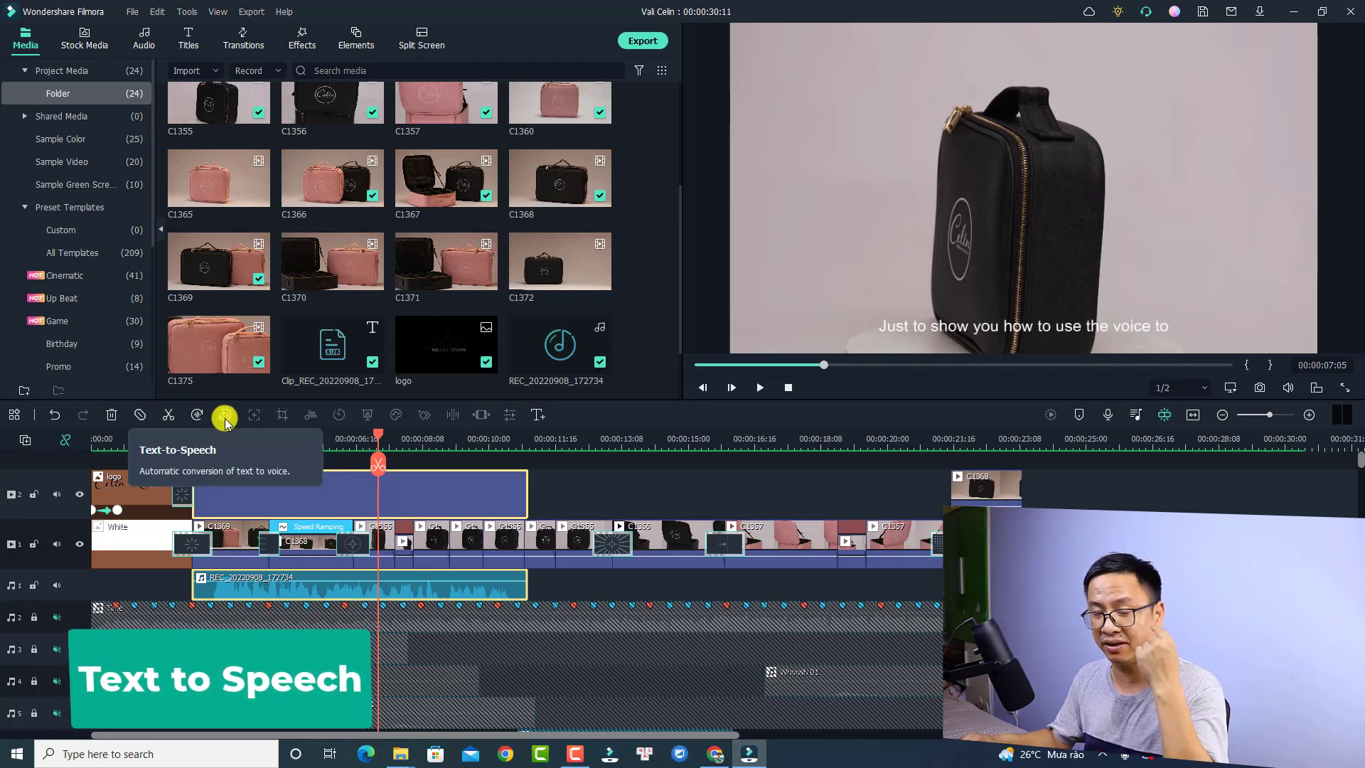
- Convert the subtitle clip to English (US) speech using the Bob voice
{"action": "left_click", "coordinate": [289, 504]}
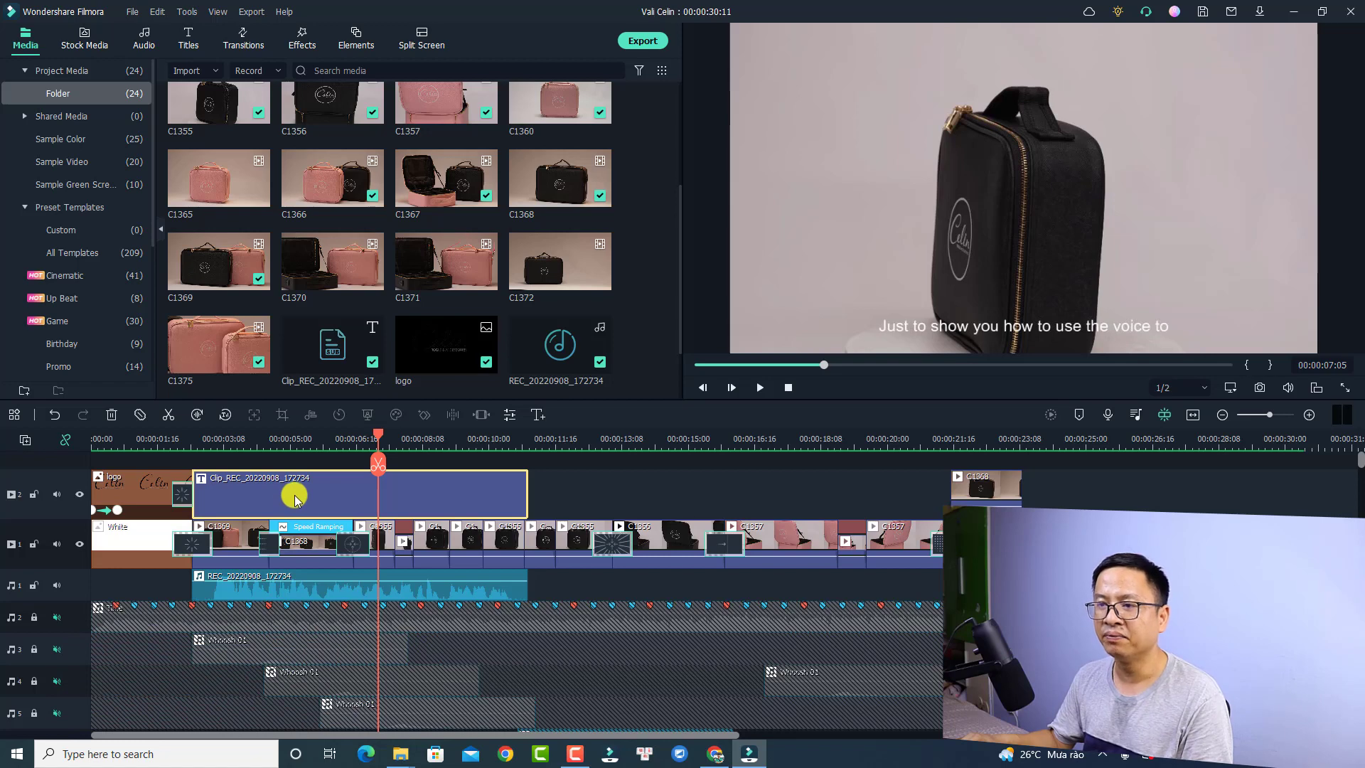
{"action": "left_click", "coordinate": [226, 415]}
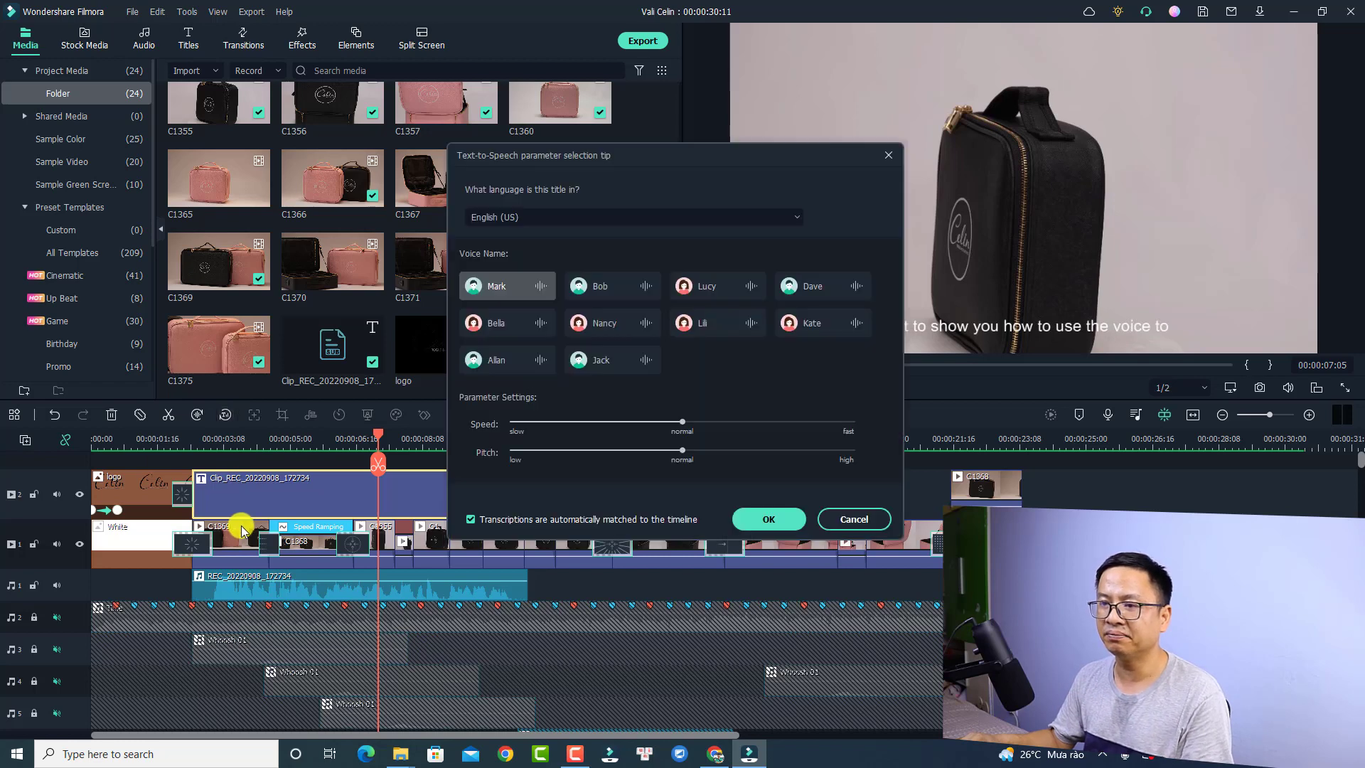
{"action": "left_click", "coordinate": [561, 219]}
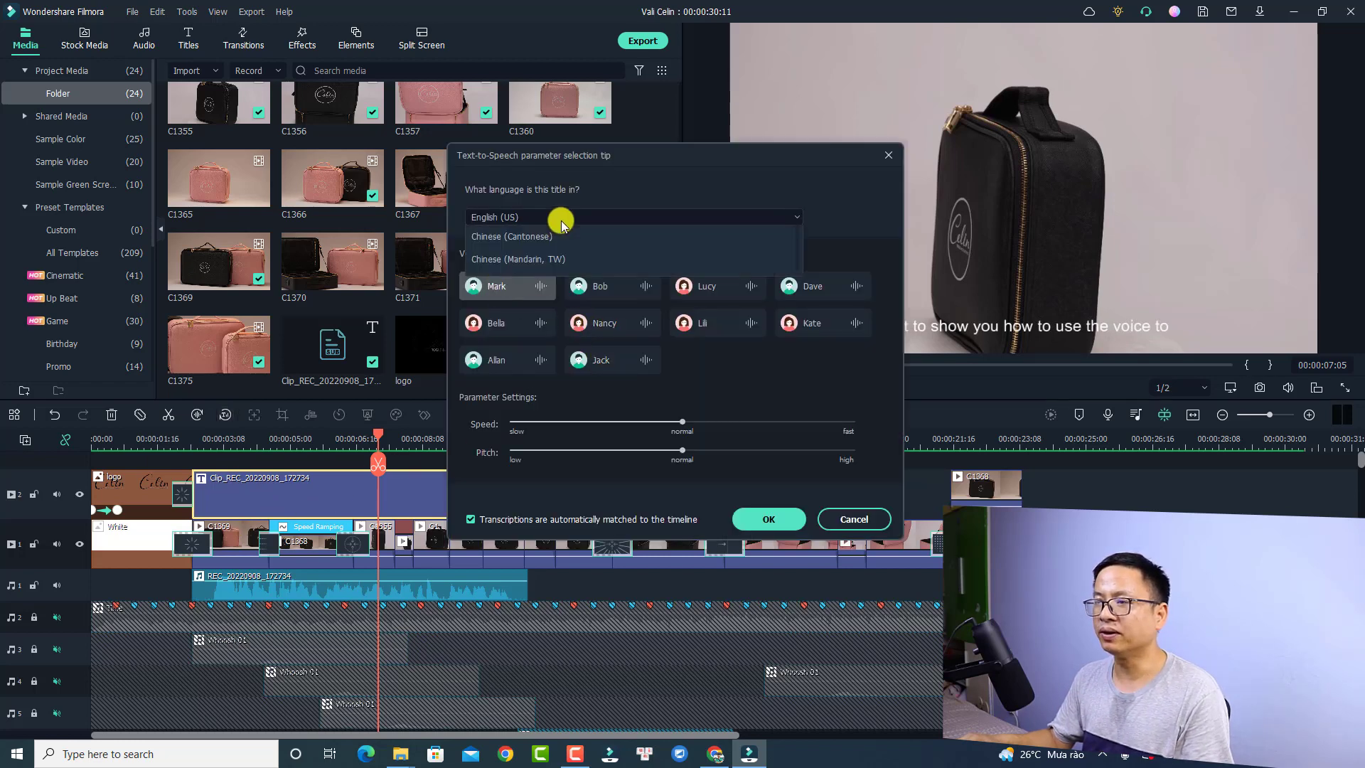
{"action": "left_click", "coordinate": [527, 245]}
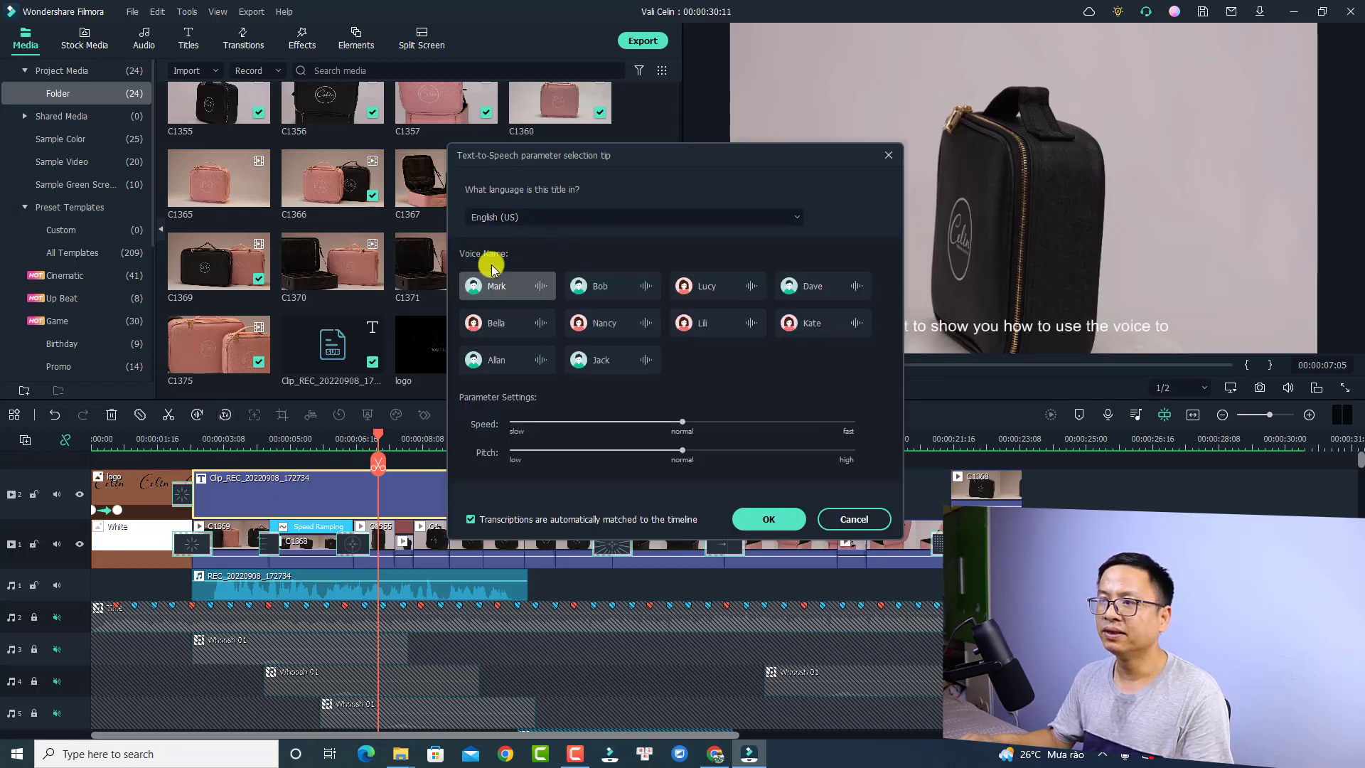
{"action": "left_click", "coordinate": [601, 288]}
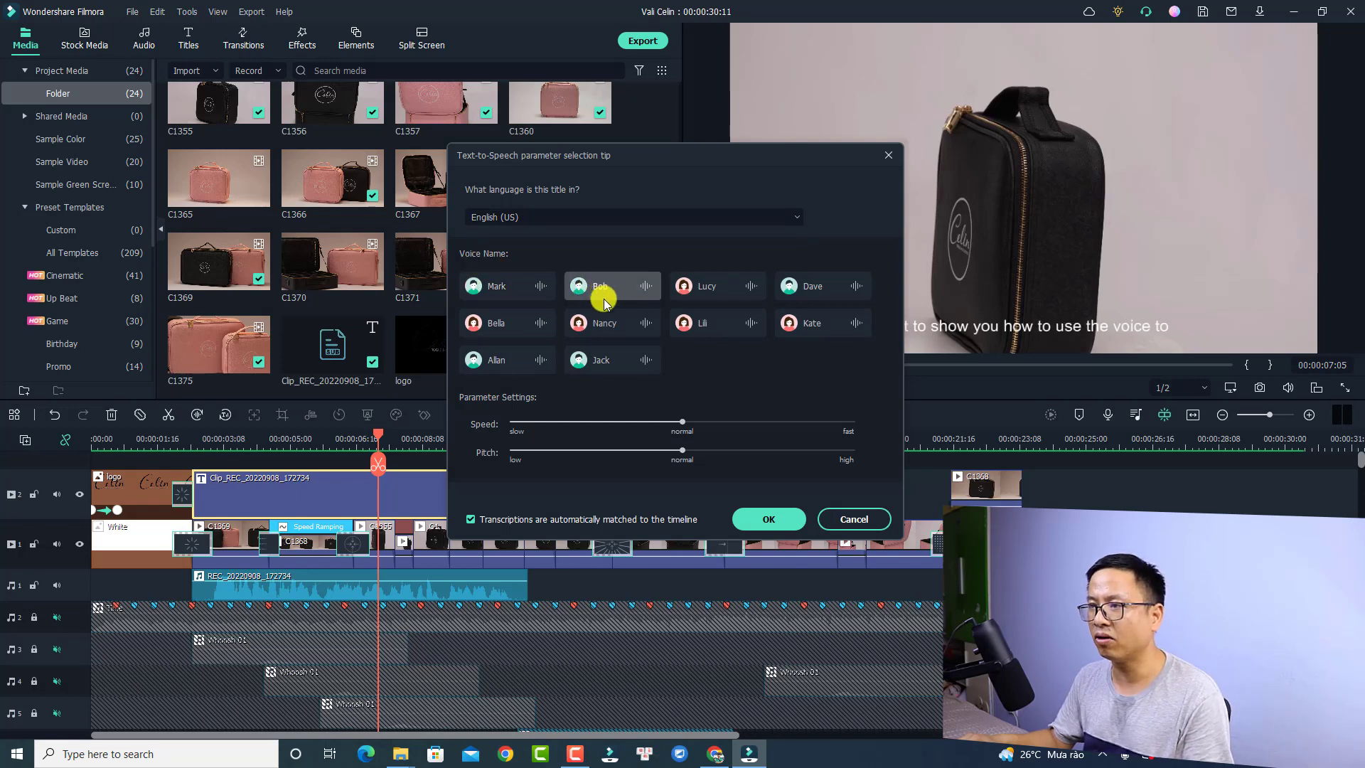
{"action": "left_click", "coordinate": [743, 524]}
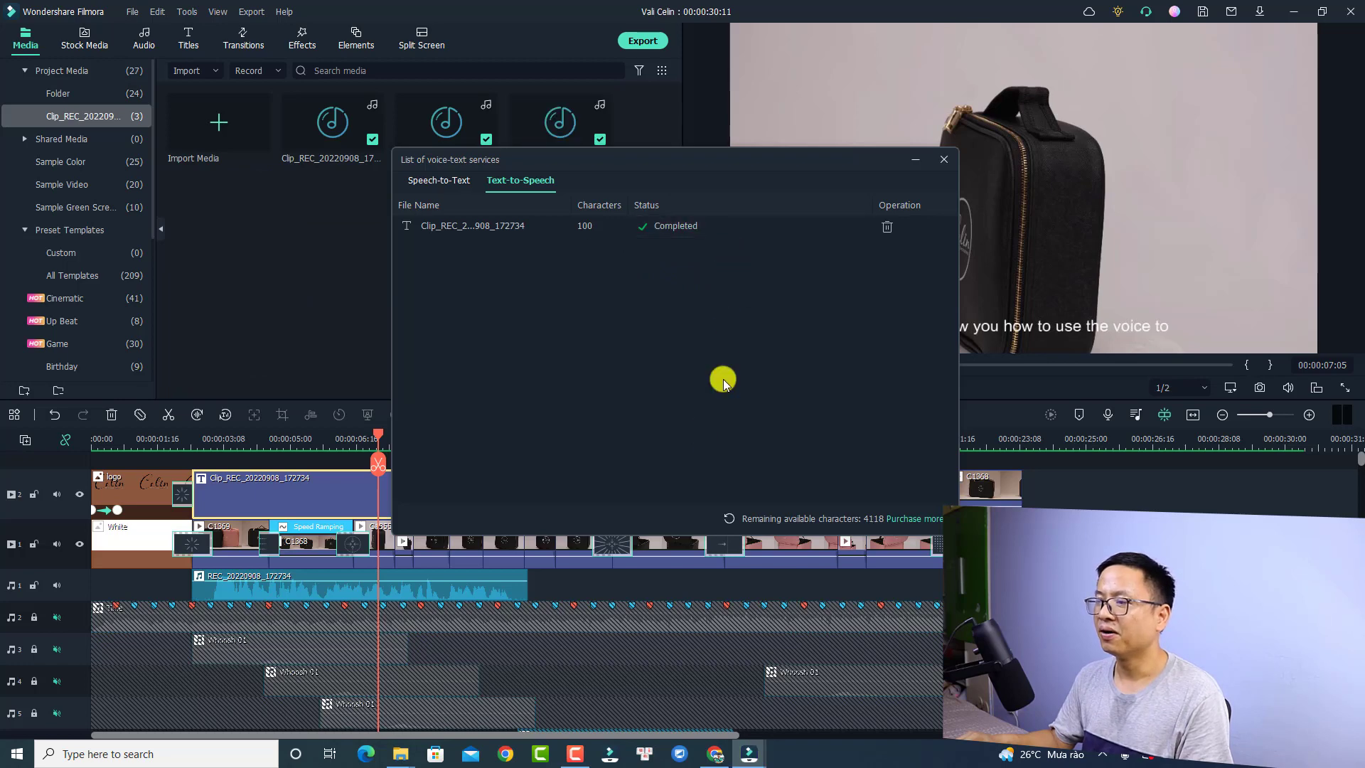
{"action": "left_click", "coordinate": [940, 162]}
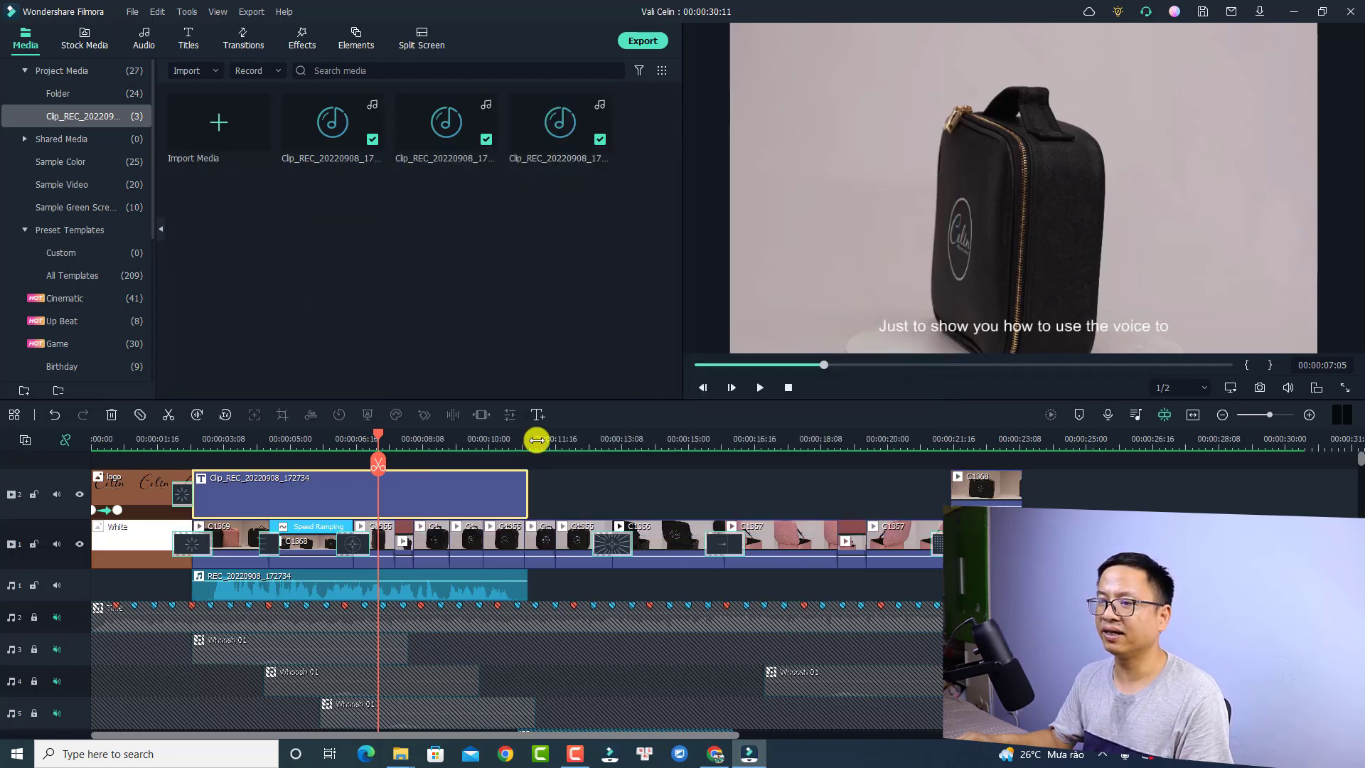
- Play back the edit with the new voice-over from about 2 seconds
{"action": "scroll", "coordinate": [348, 524], "scroll_direction": "down", "scroll_amount": 4}
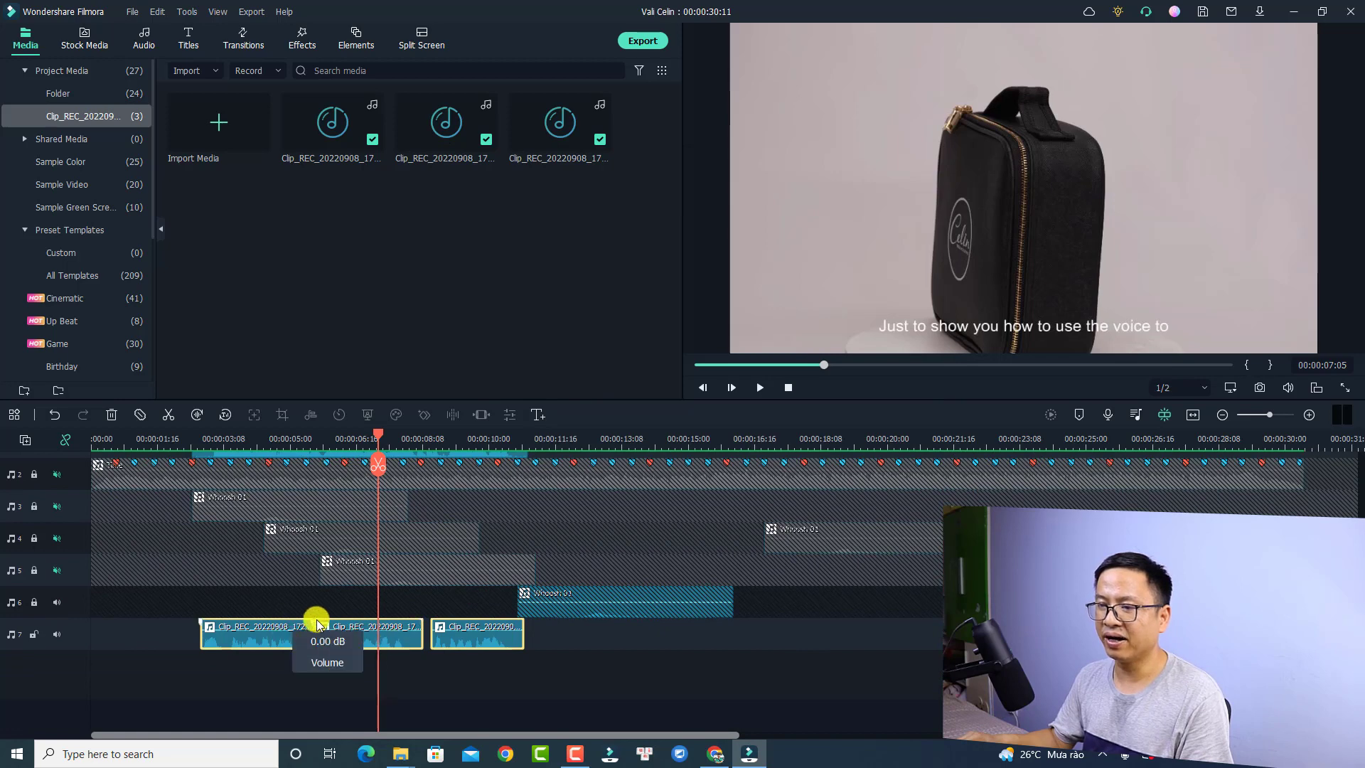
{"action": "left_click", "coordinate": [198, 439]}
{"action": "scroll", "coordinate": [270, 540], "scroll_direction": "up", "scroll_amount": 4}
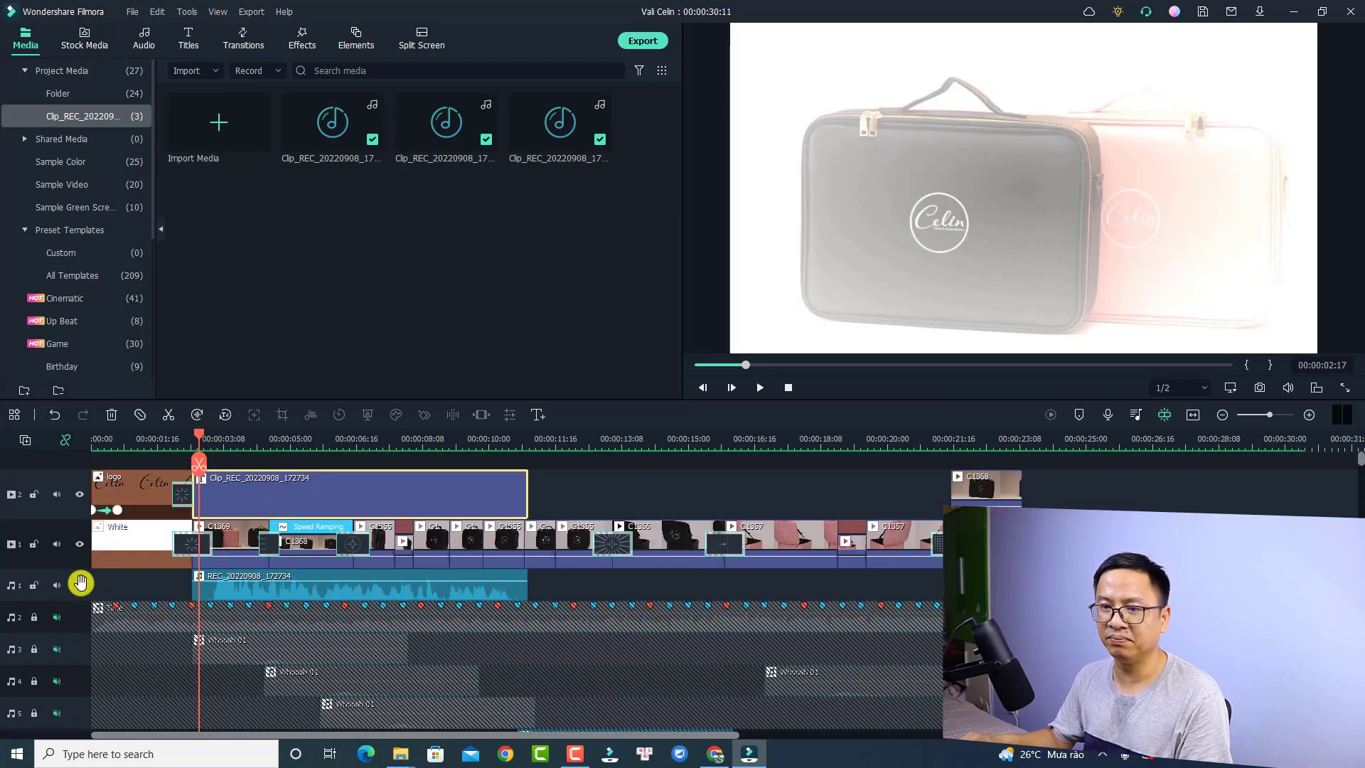
{"action": "scroll", "coordinate": [319, 616], "scroll_direction": "down", "scroll_amount": 4}
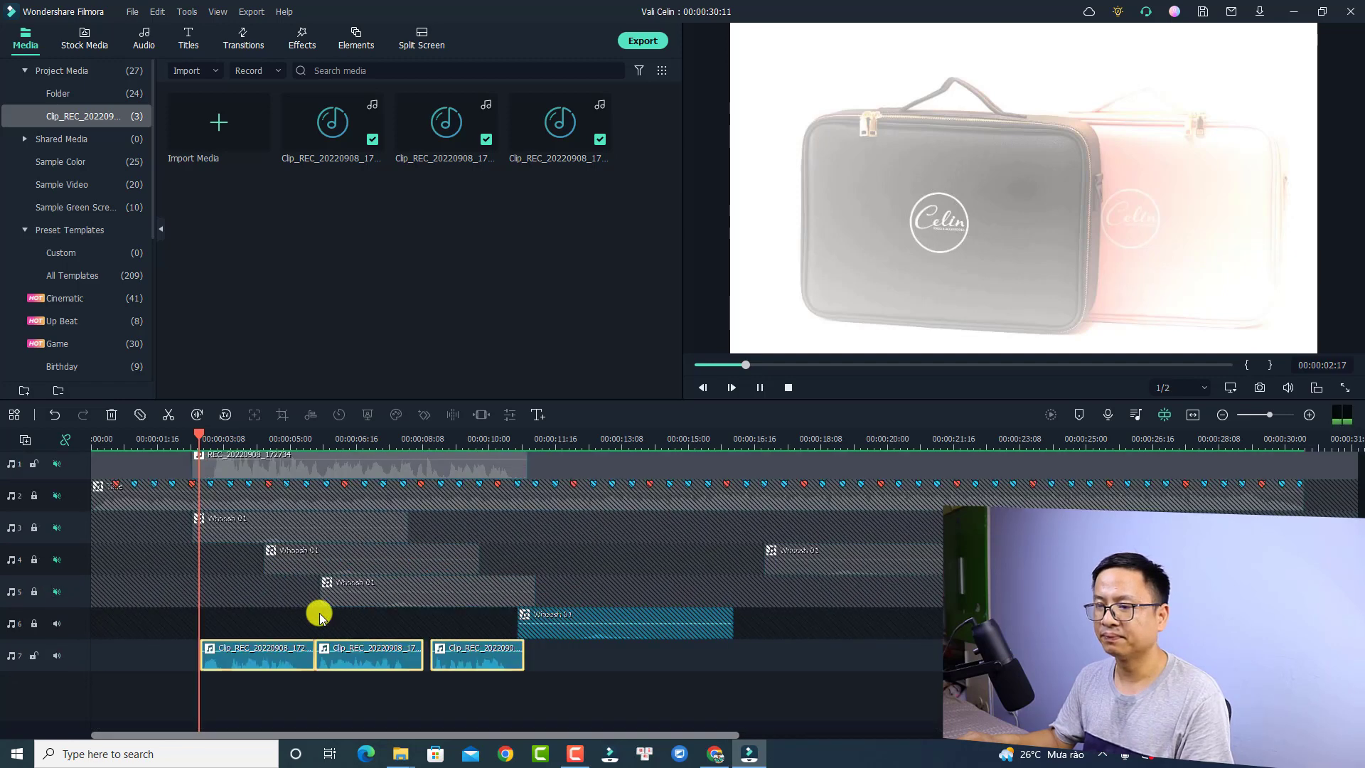
{"action": "key", "text": "space"}
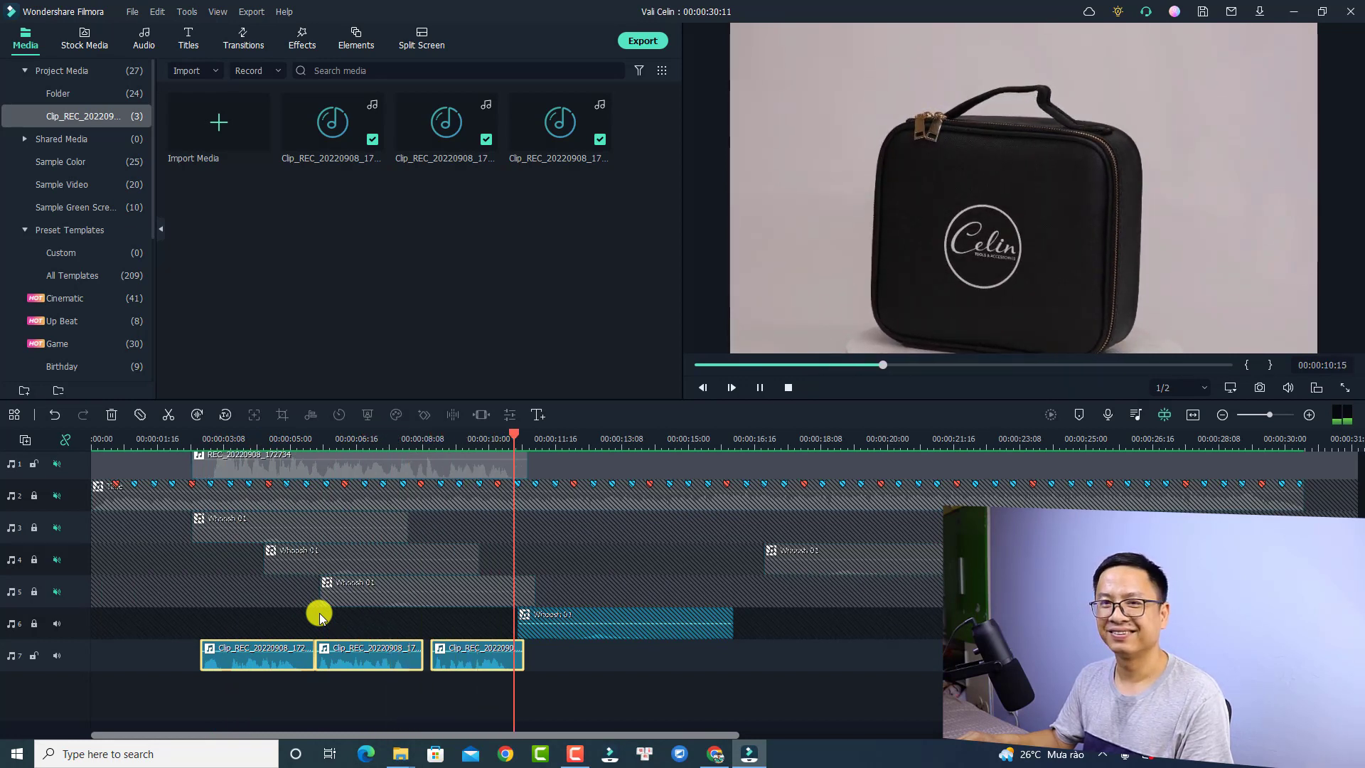
{"action": "key", "text": "space"}
- Select the C1355 bag clip and set the playhead to about 00:00:09:23
{"action": "left_click", "coordinate": [471, 442]}
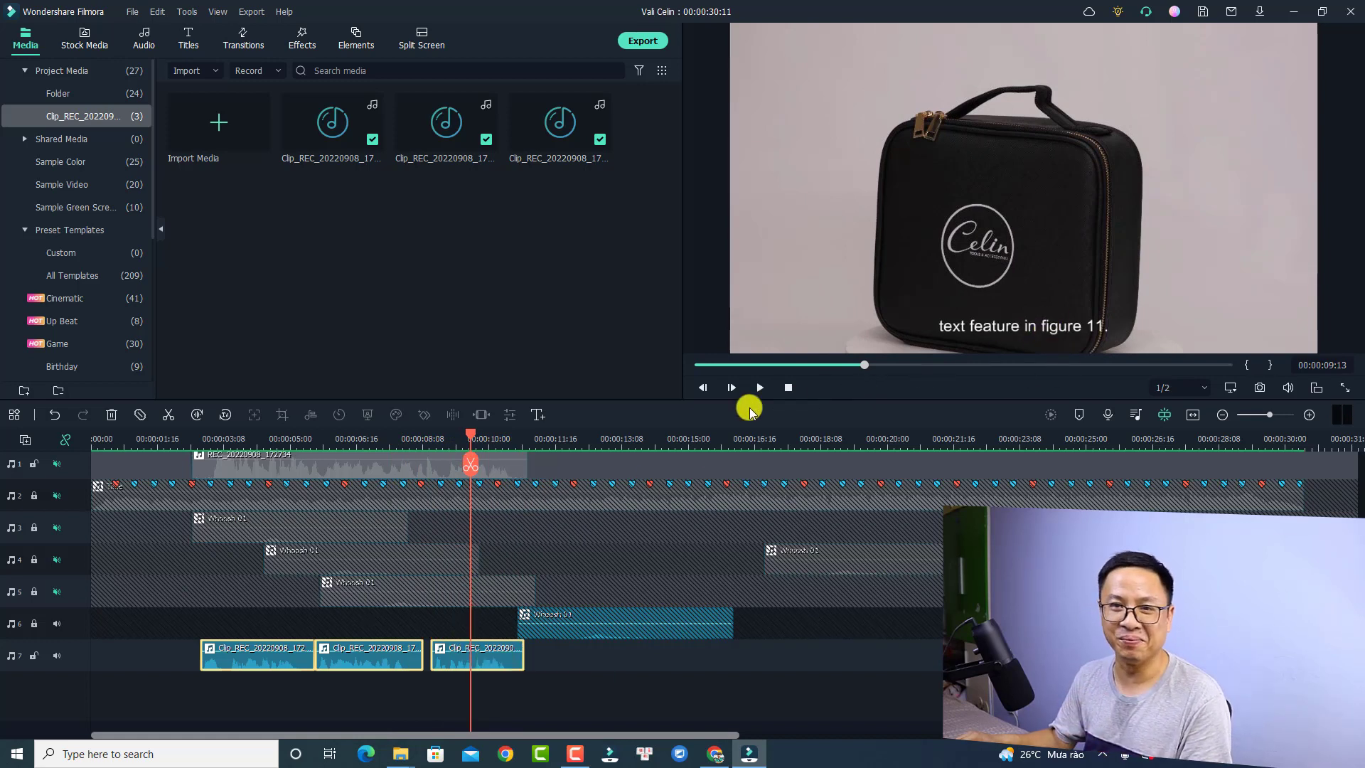
{"action": "scroll", "coordinate": [506, 597], "scroll_direction": "up", "scroll_amount": 3}
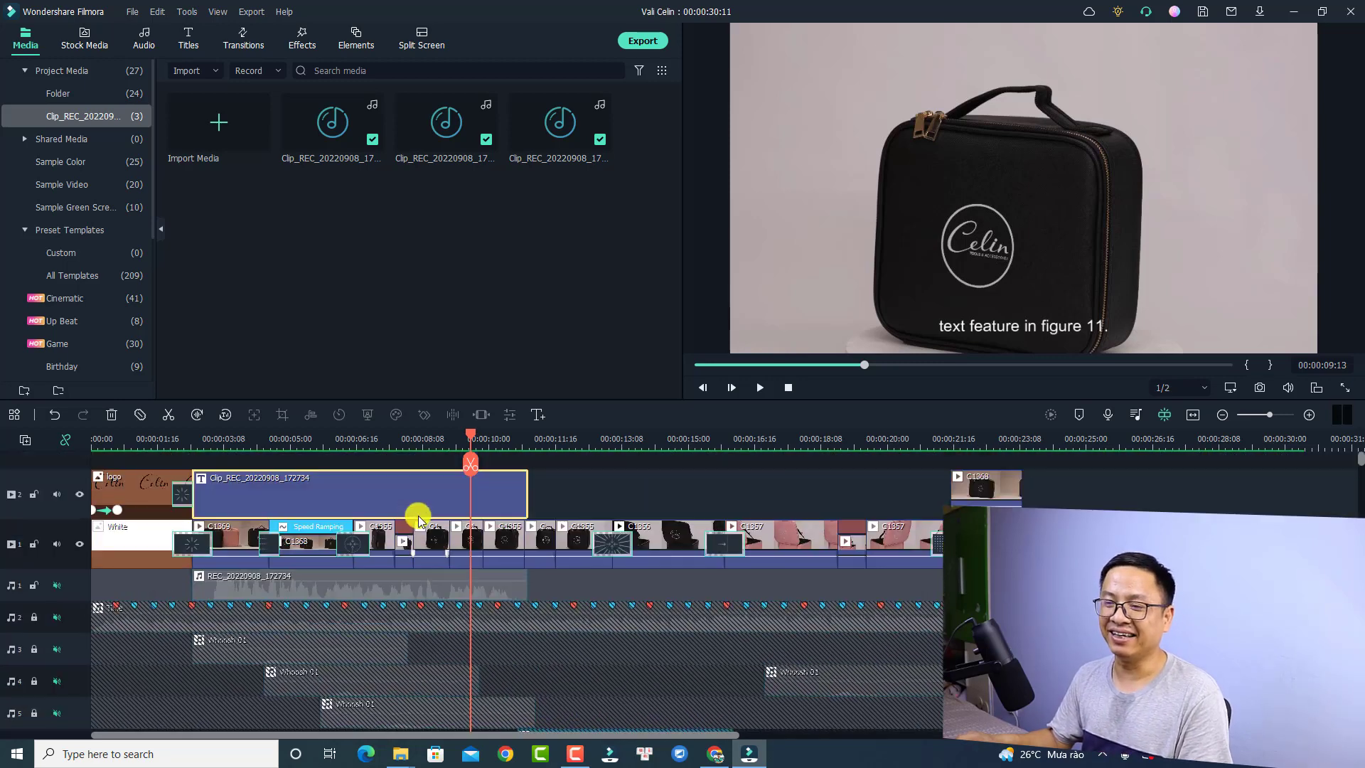
{"action": "left_click", "coordinate": [500, 548]}
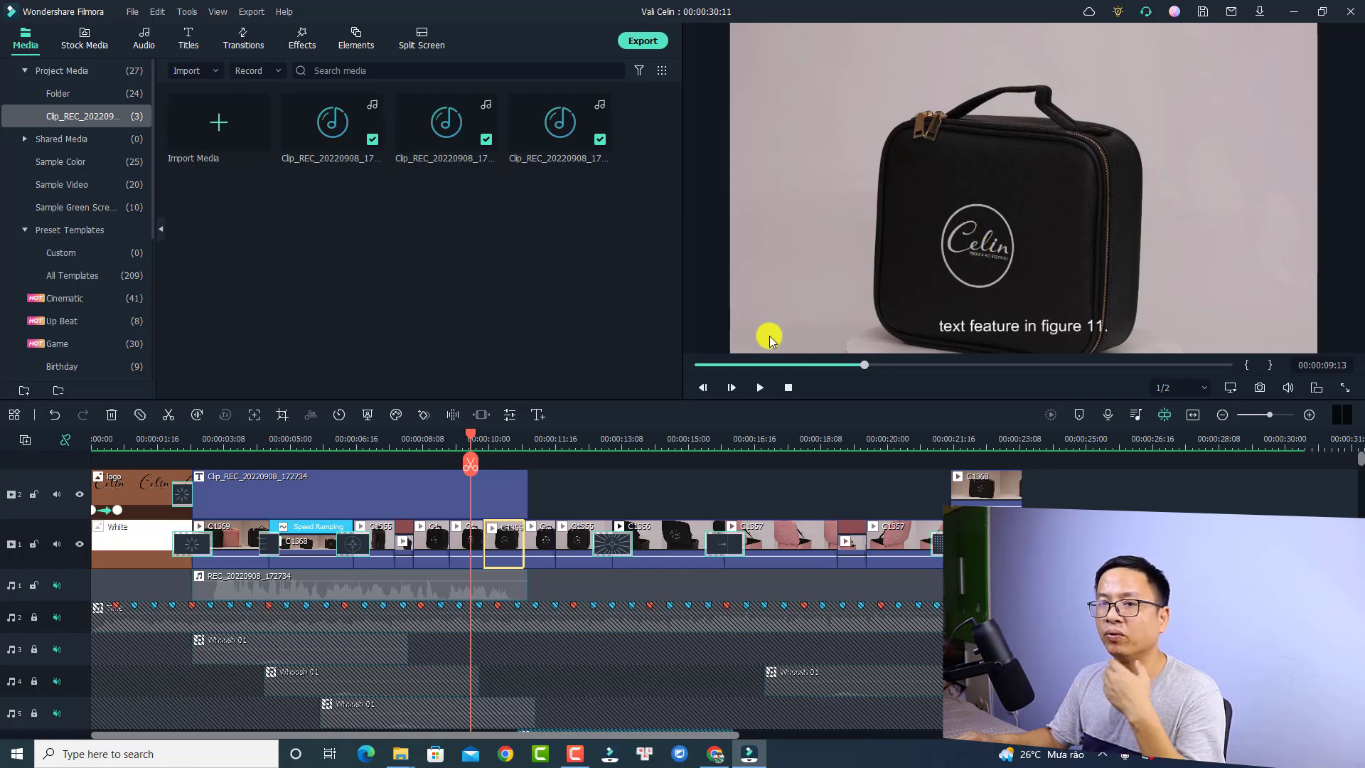
{"action": "left_click", "coordinate": [487, 440]}
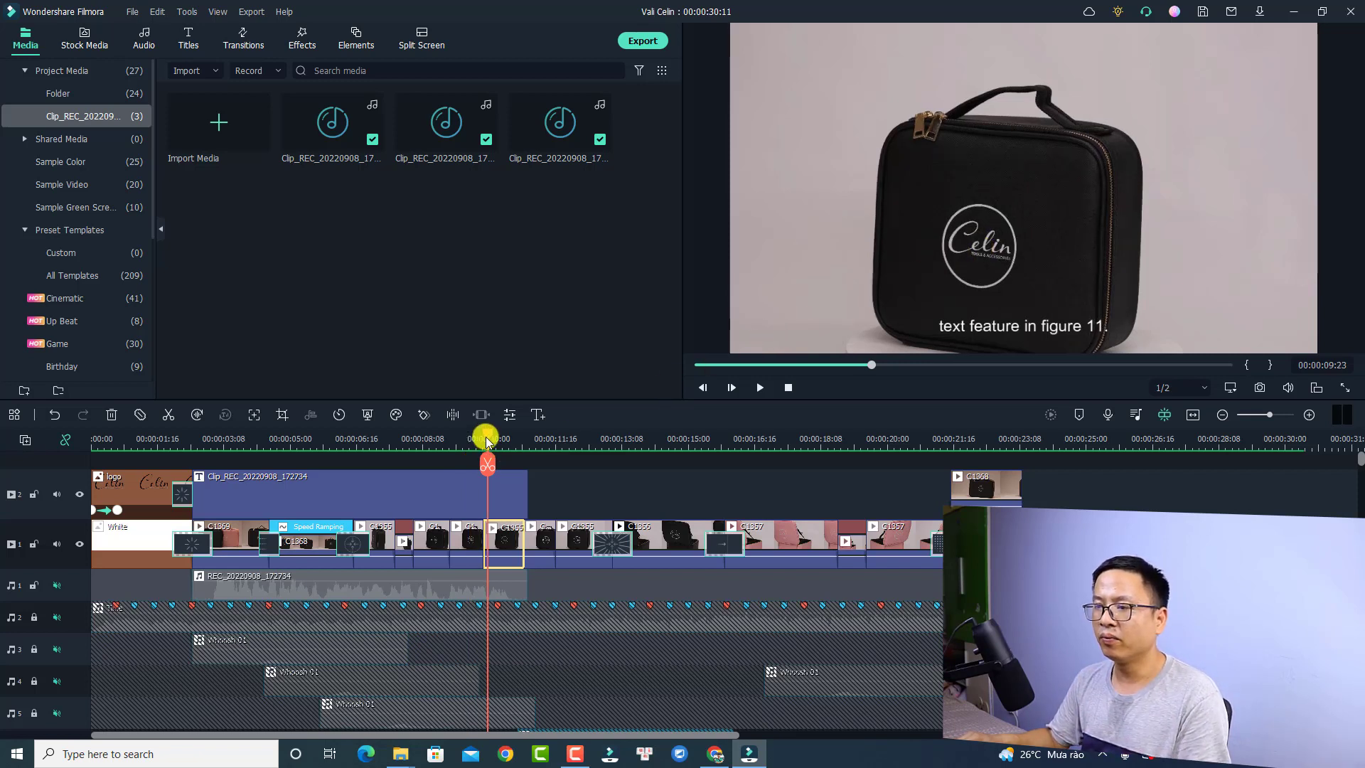
- Motion-track the Celin logo on C1355 from 00:00:09:21 with a tight tracking box
{"action": "left_click", "coordinate": [484, 438]}
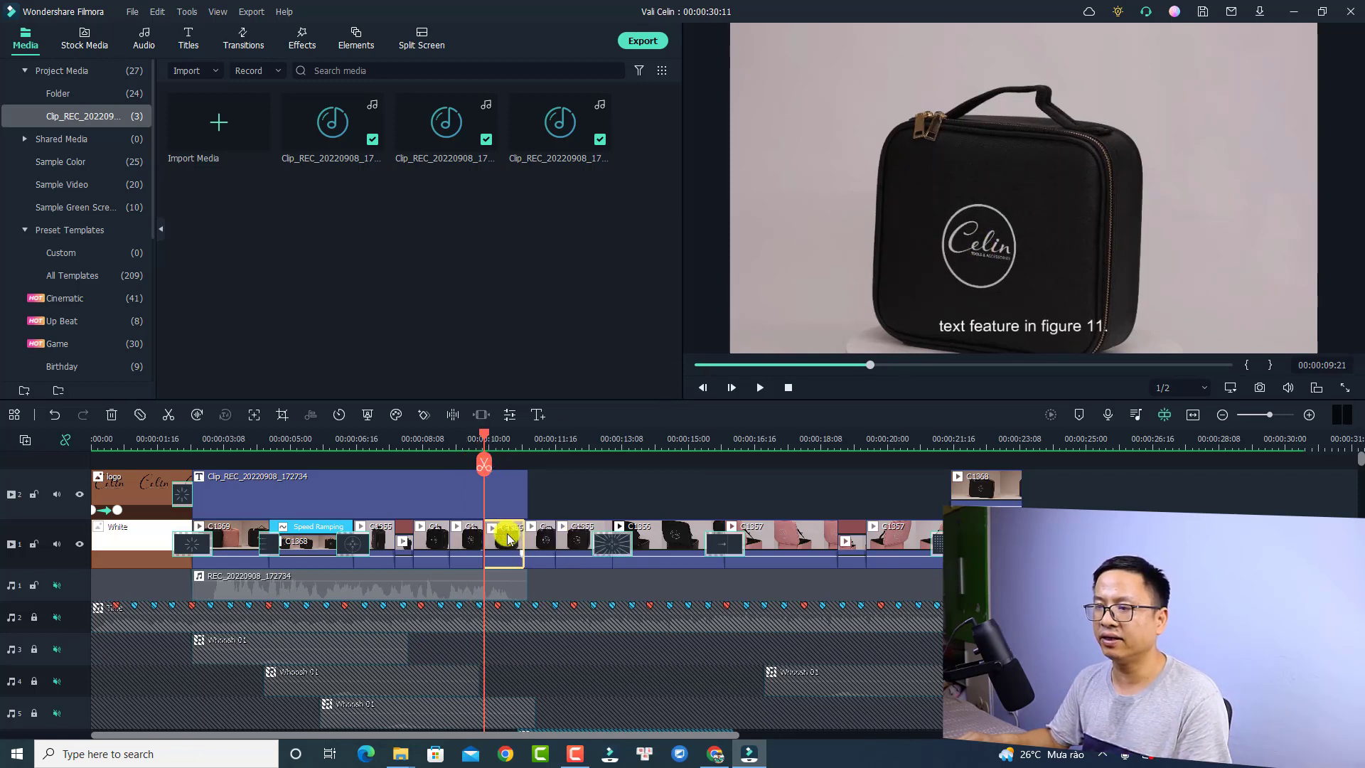
{"action": "left_click", "coordinate": [251, 420]}
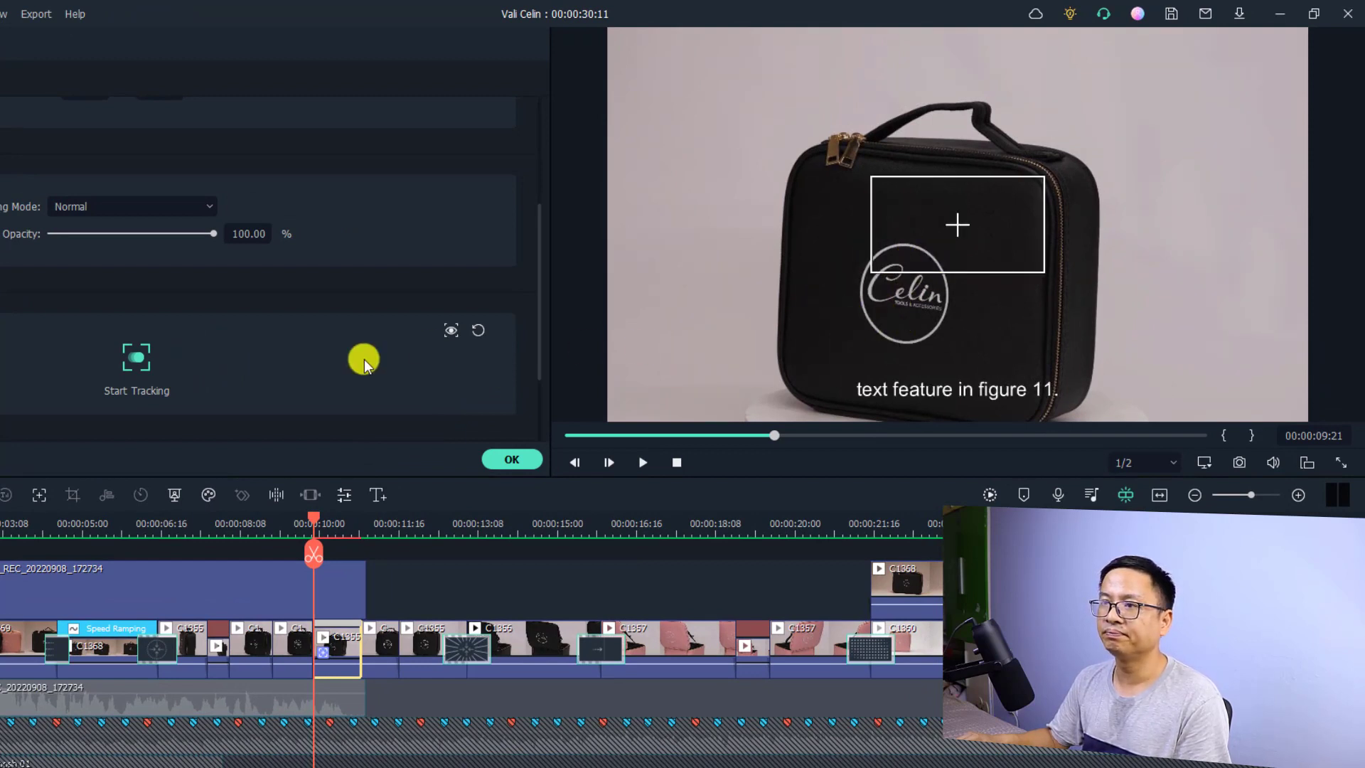
{"action": "left_click_drag", "start_coordinate": [932, 270], "coordinate": [906, 294]}
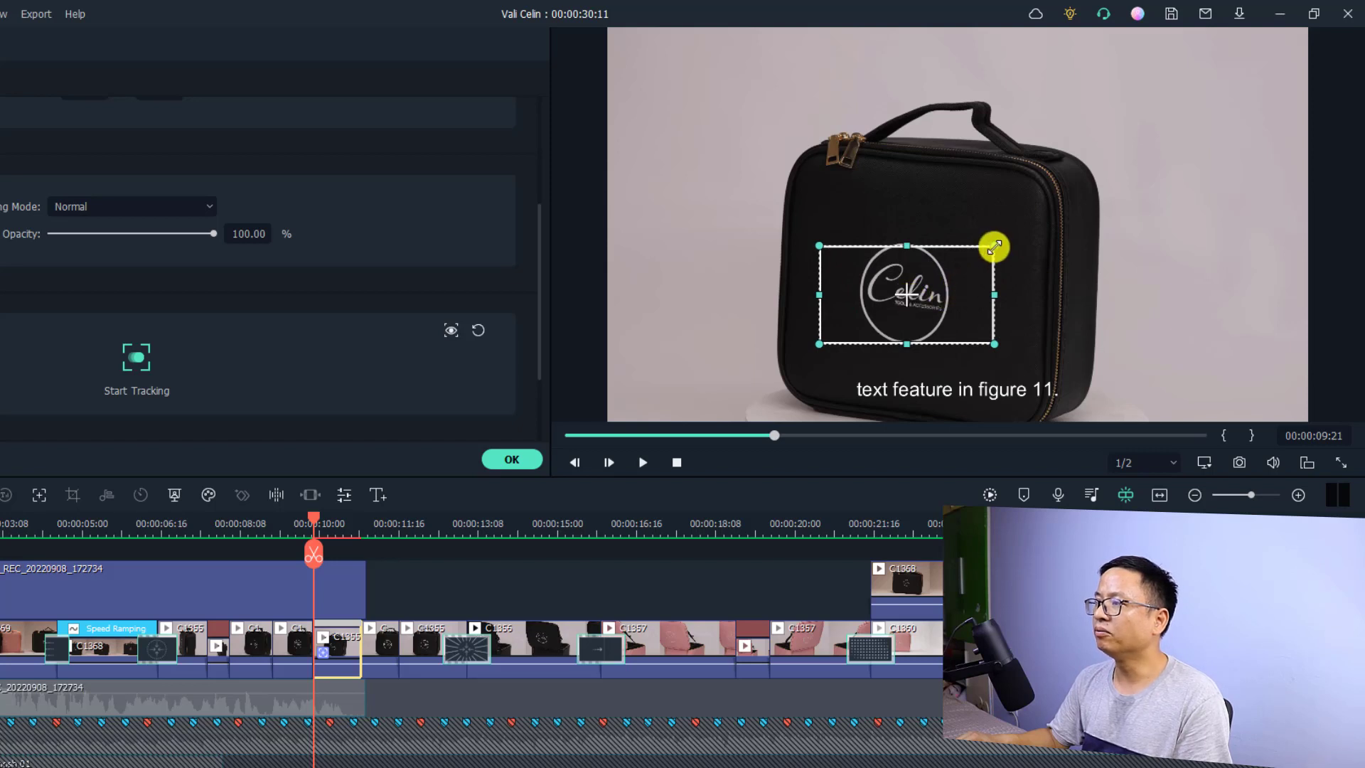
{"action": "left_click_drag", "start_coordinate": [993, 245], "coordinate": [964, 264]}
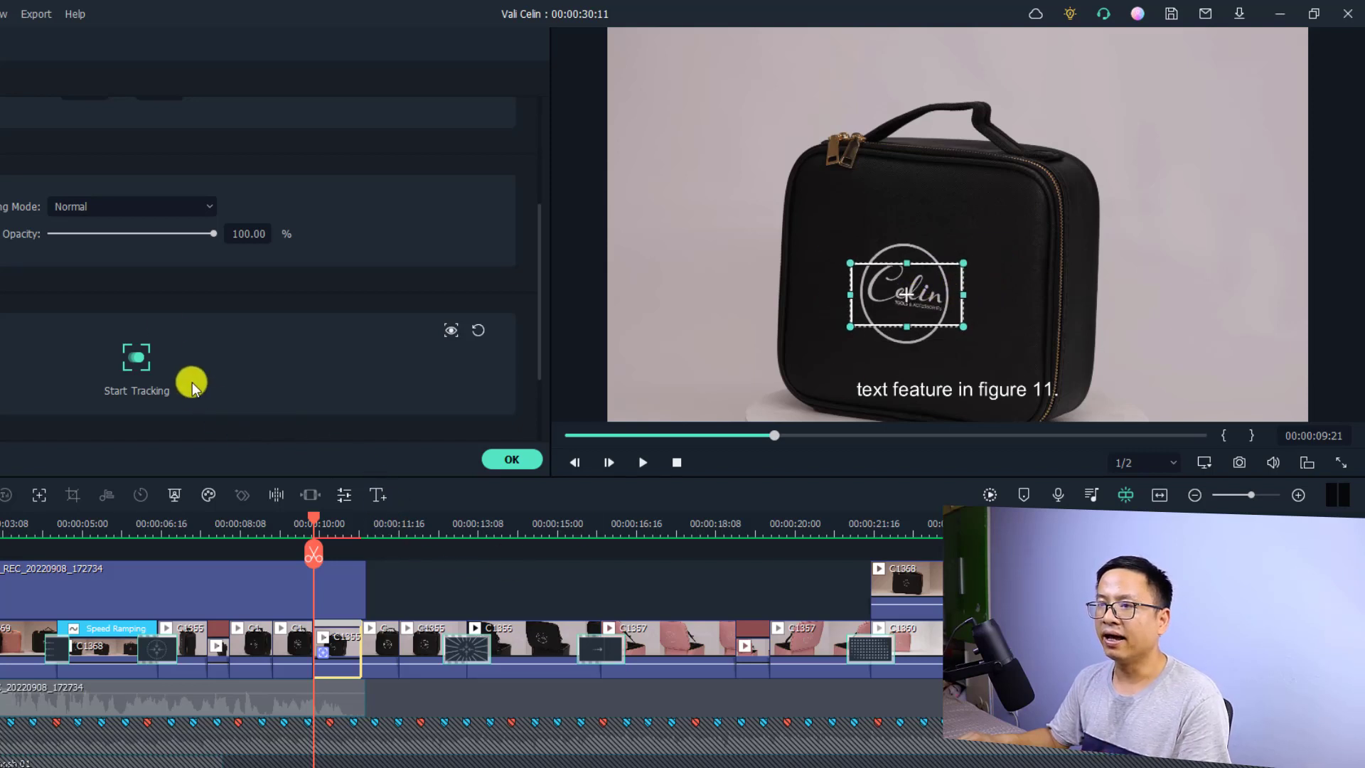
{"action": "left_click", "coordinate": [135, 355]}
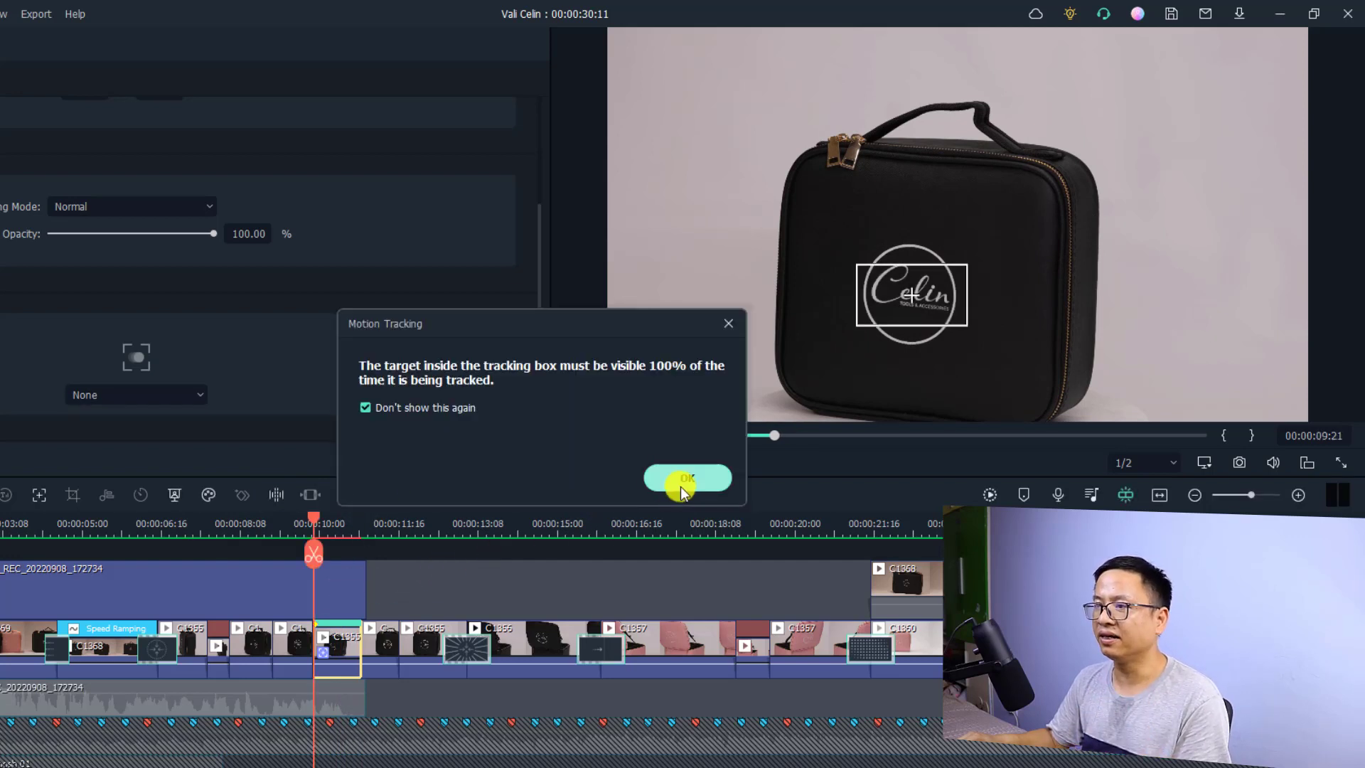
{"action": "left_click", "coordinate": [683, 480]}
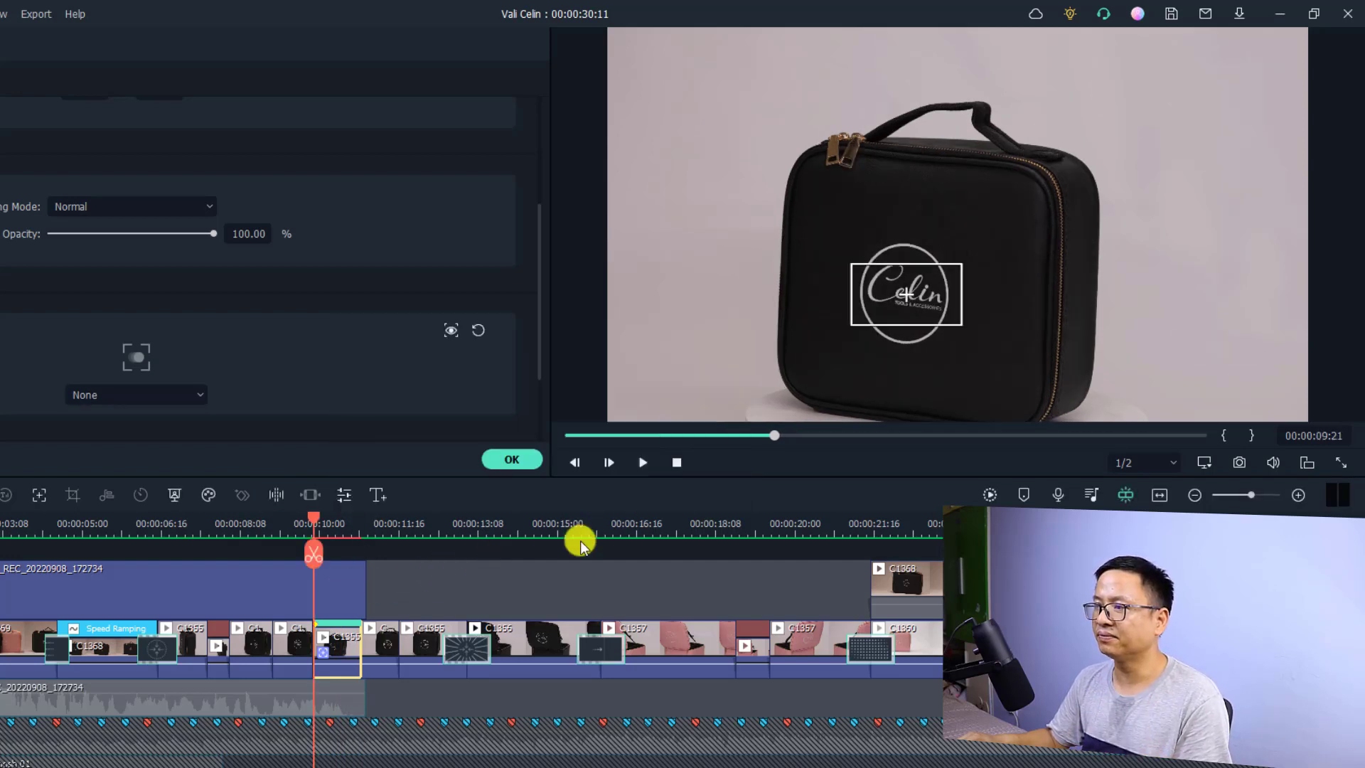
{"action": "left_click", "coordinate": [491, 464]}
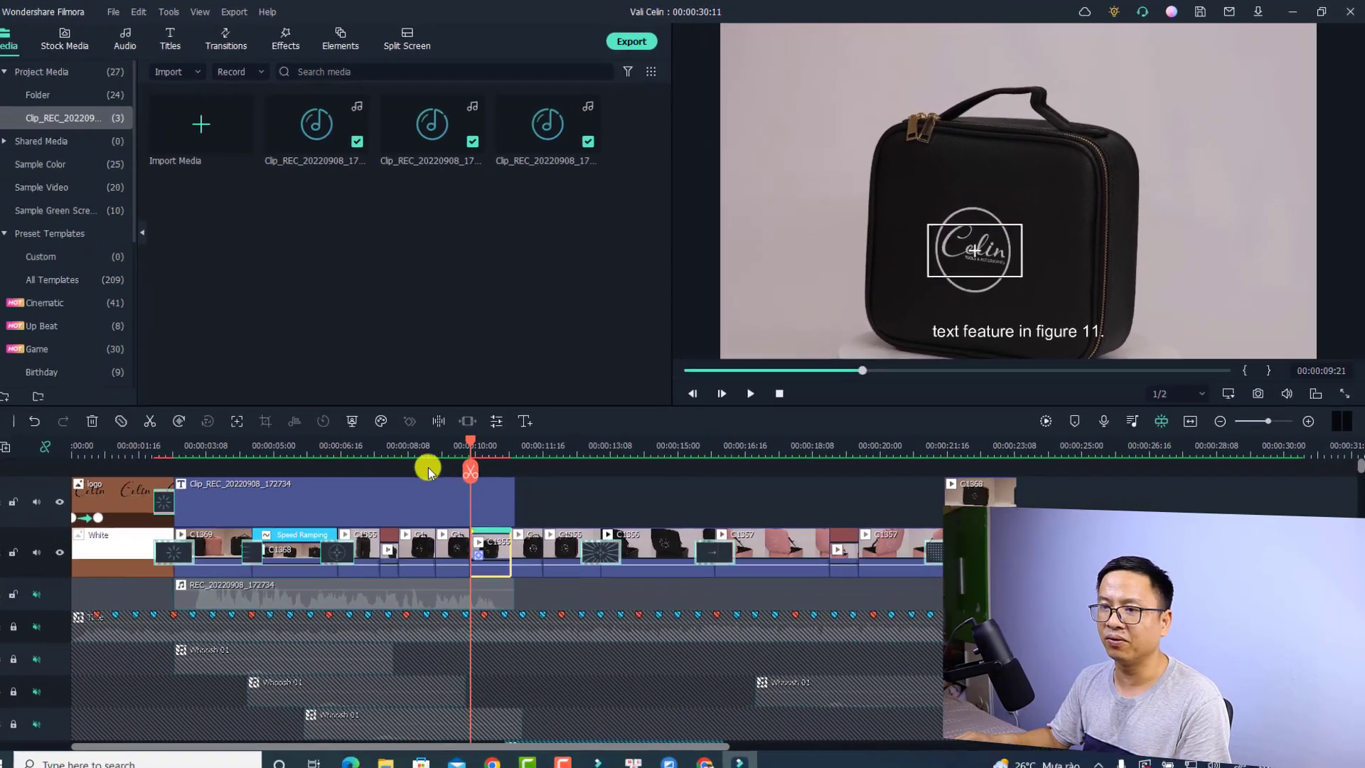
- Add a Basic 1 quick-text title reading 'This is a logo' positioned on the bag's top
{"action": "left_click", "coordinate": [535, 416]}
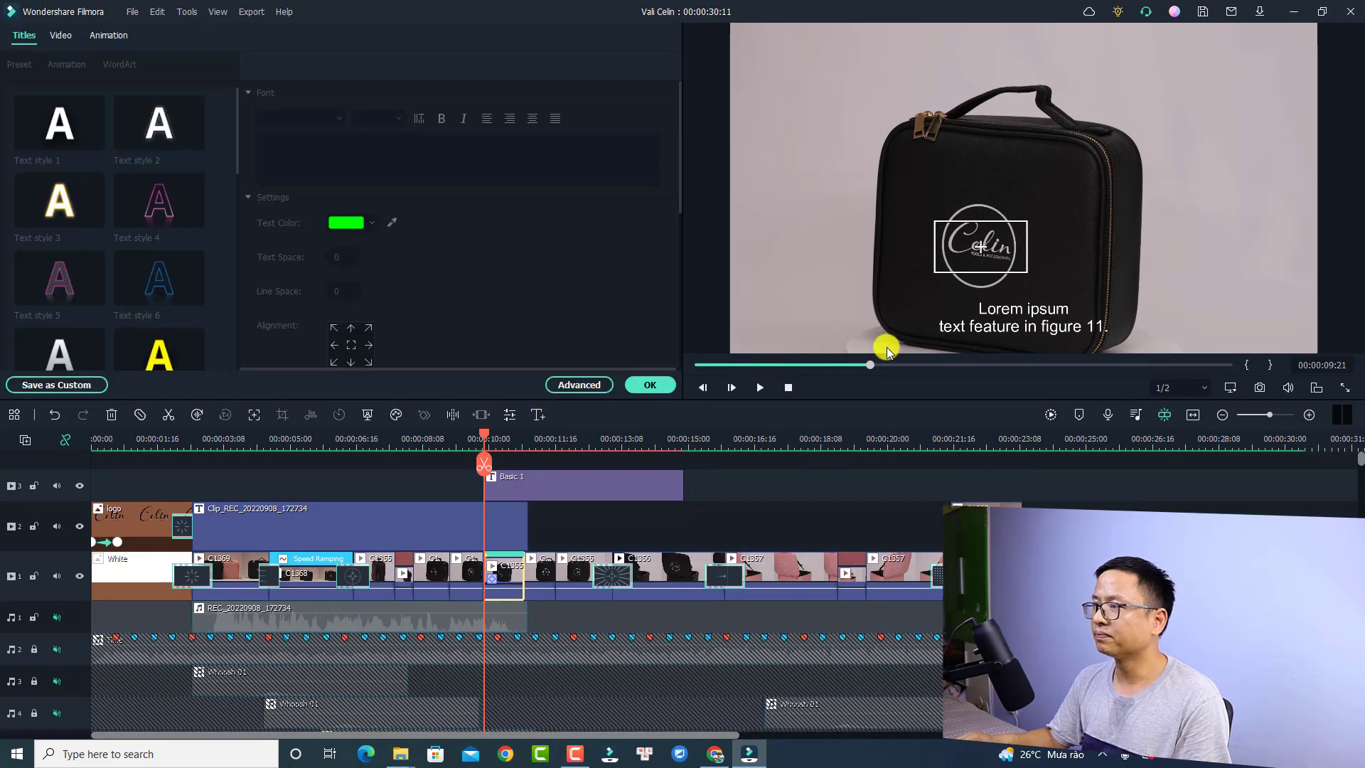
{"action": "left_click", "coordinate": [510, 488]}
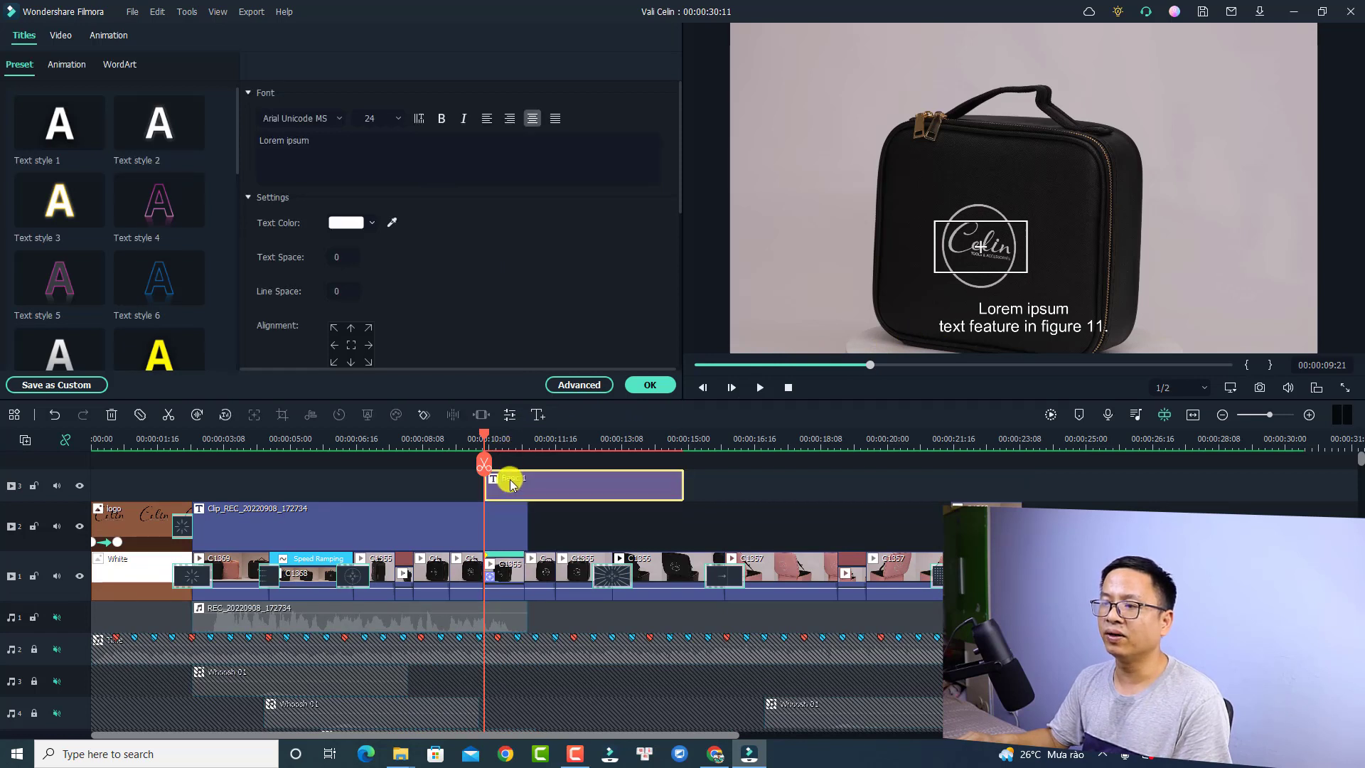
{"action": "left_click", "coordinate": [343, 159]}
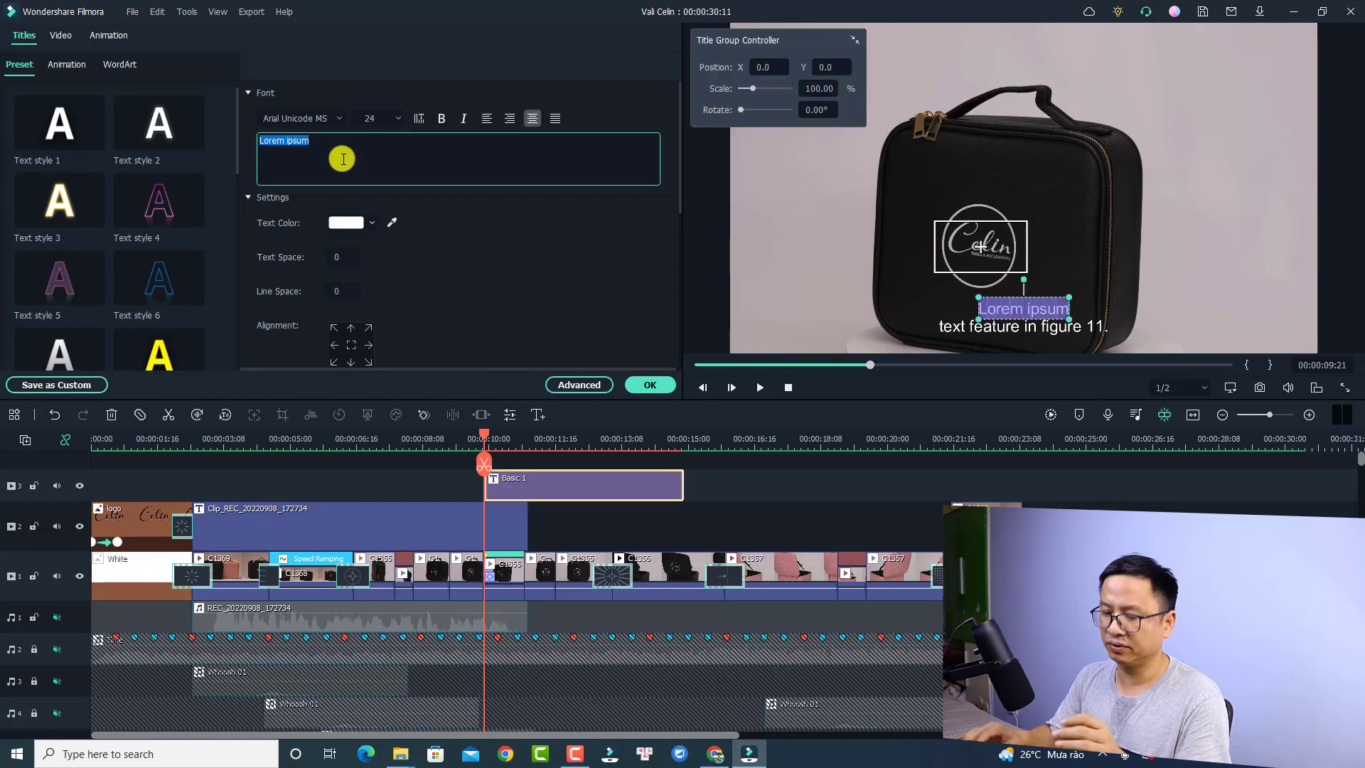
{"action": "type", "text": "This is a logo"}
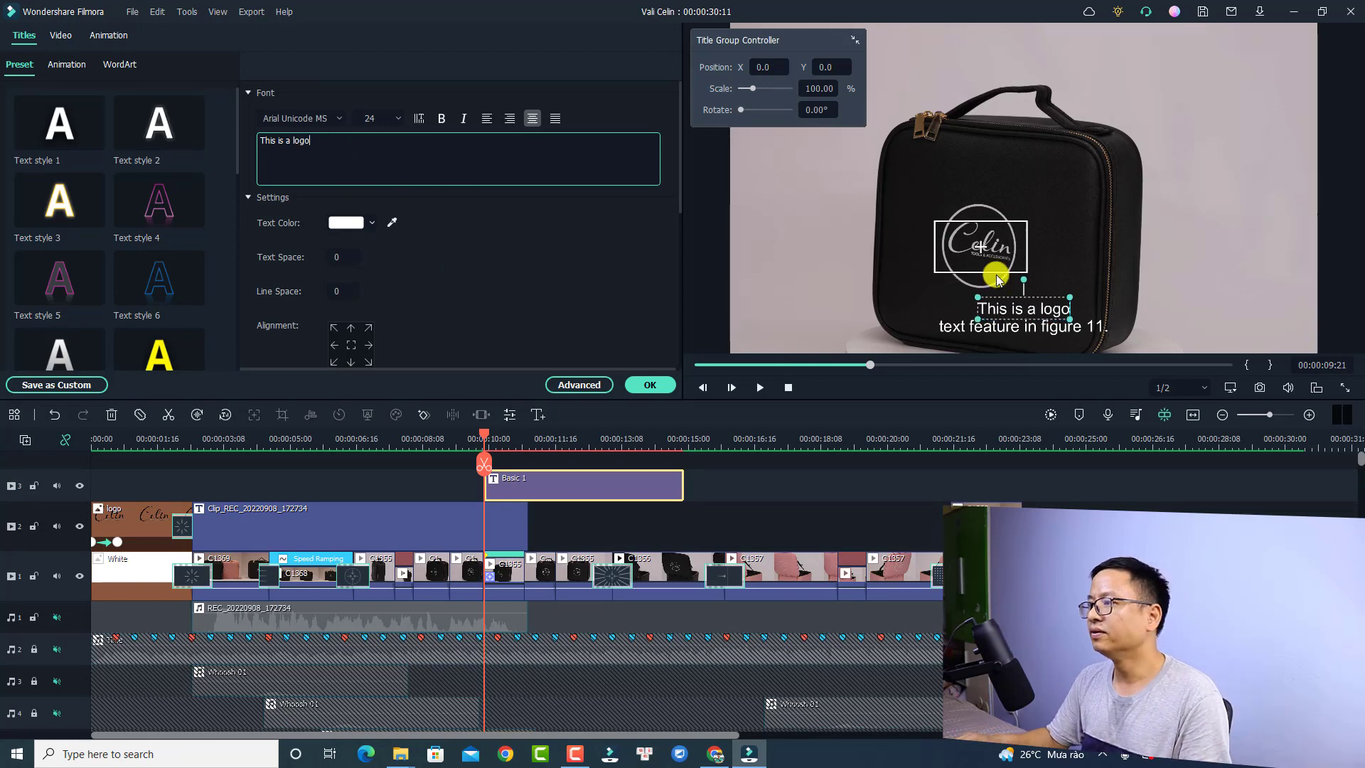
{"action": "left_click", "coordinate": [1082, 256]}
{"action": "left_click", "coordinate": [1033, 308]}
{"action": "left_click_drag", "start_coordinate": [1033, 308], "coordinate": [889, 177]}
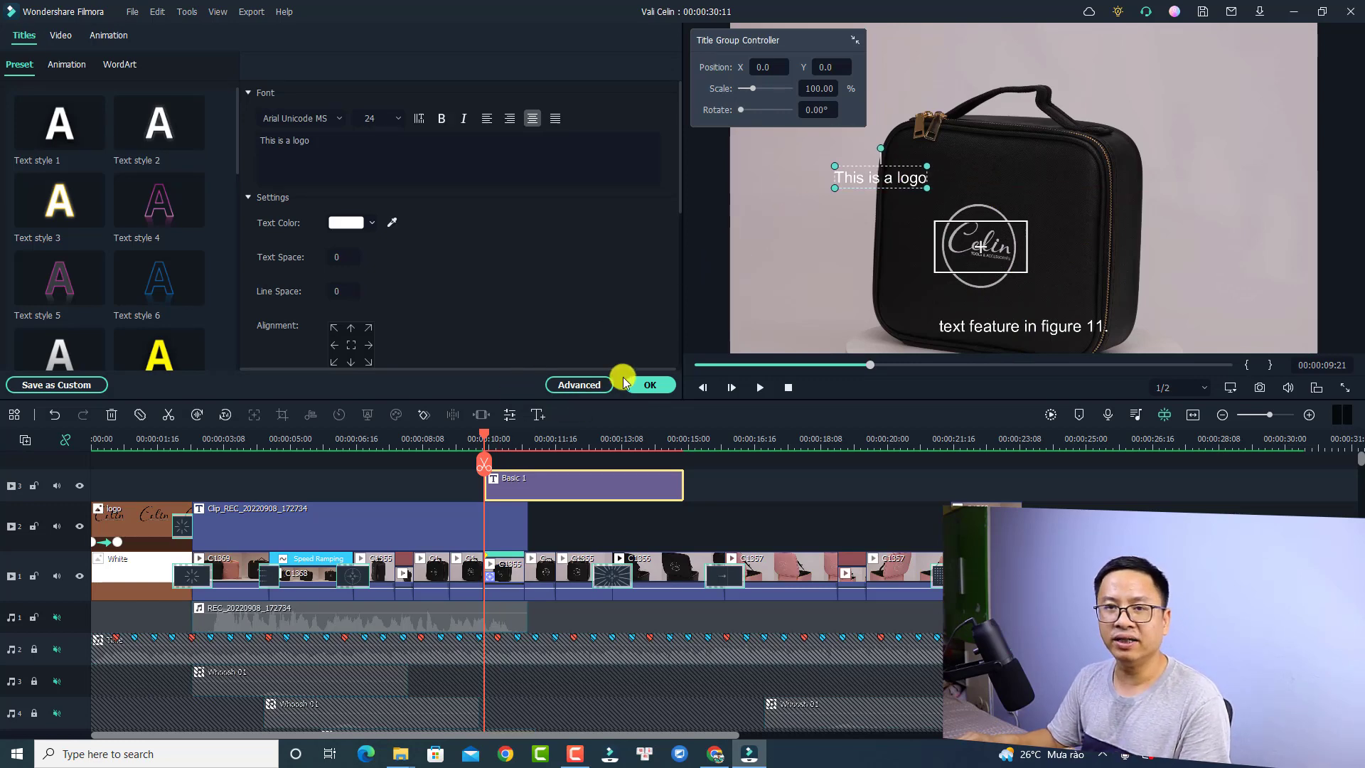
{"action": "left_click", "coordinate": [646, 387]}
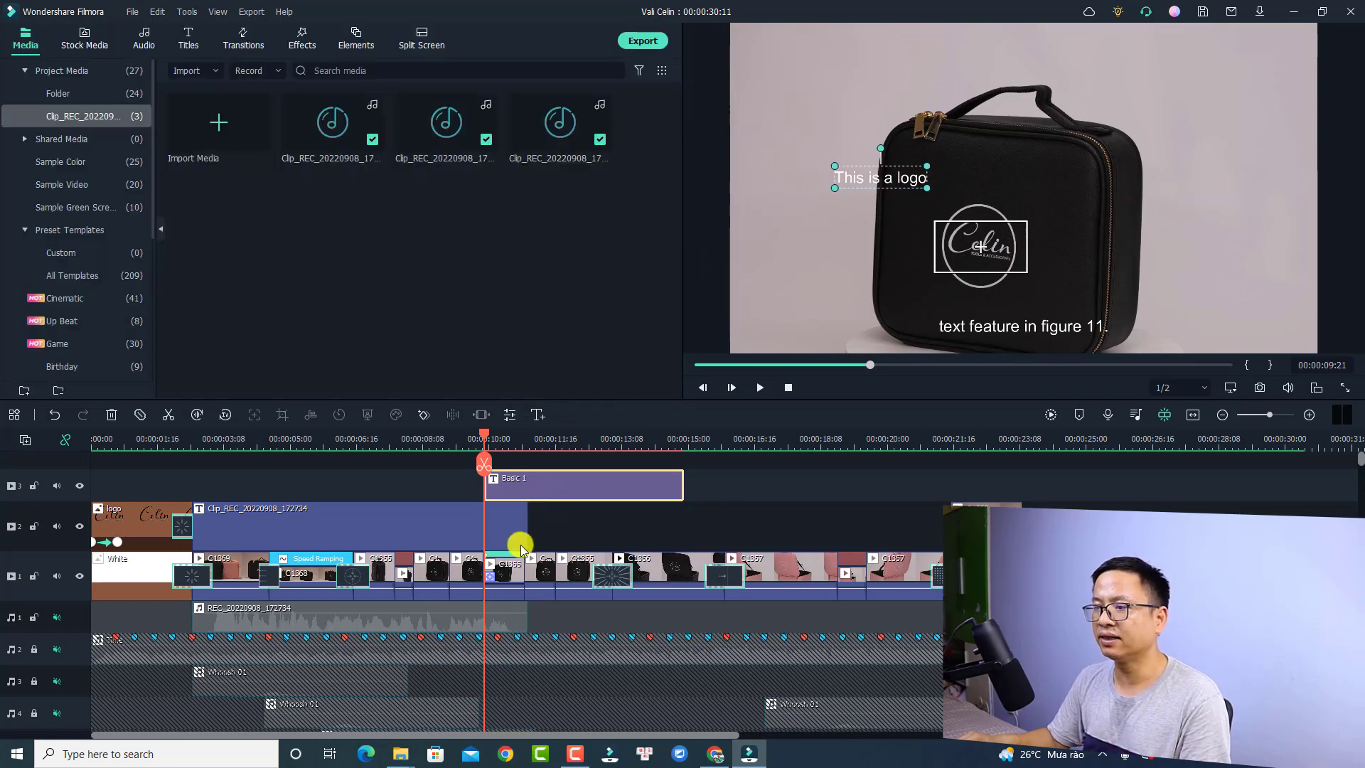
{"action": "left_click", "coordinate": [510, 569]}
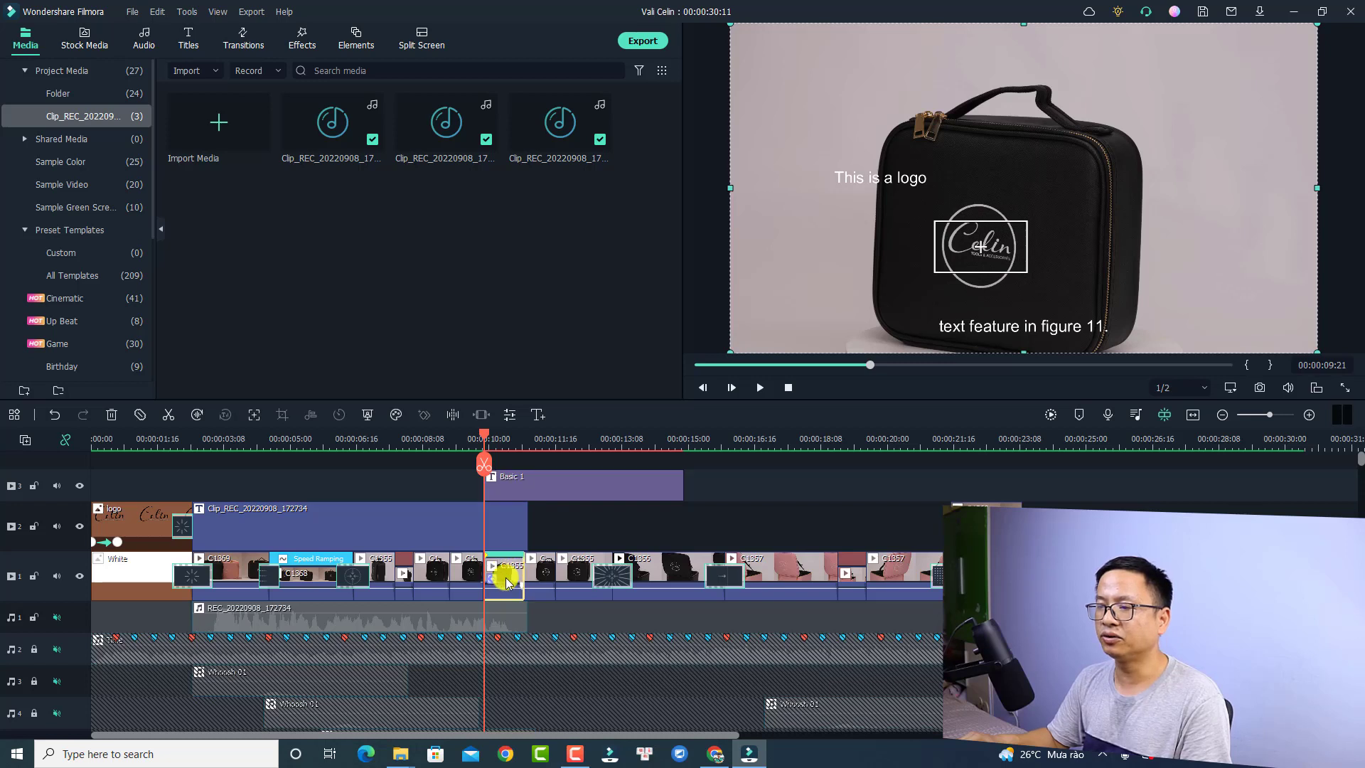
- Attach the Basic 1 title to C1355's tracked logo motion
{"action": "double_click", "coordinate": [511, 573]}
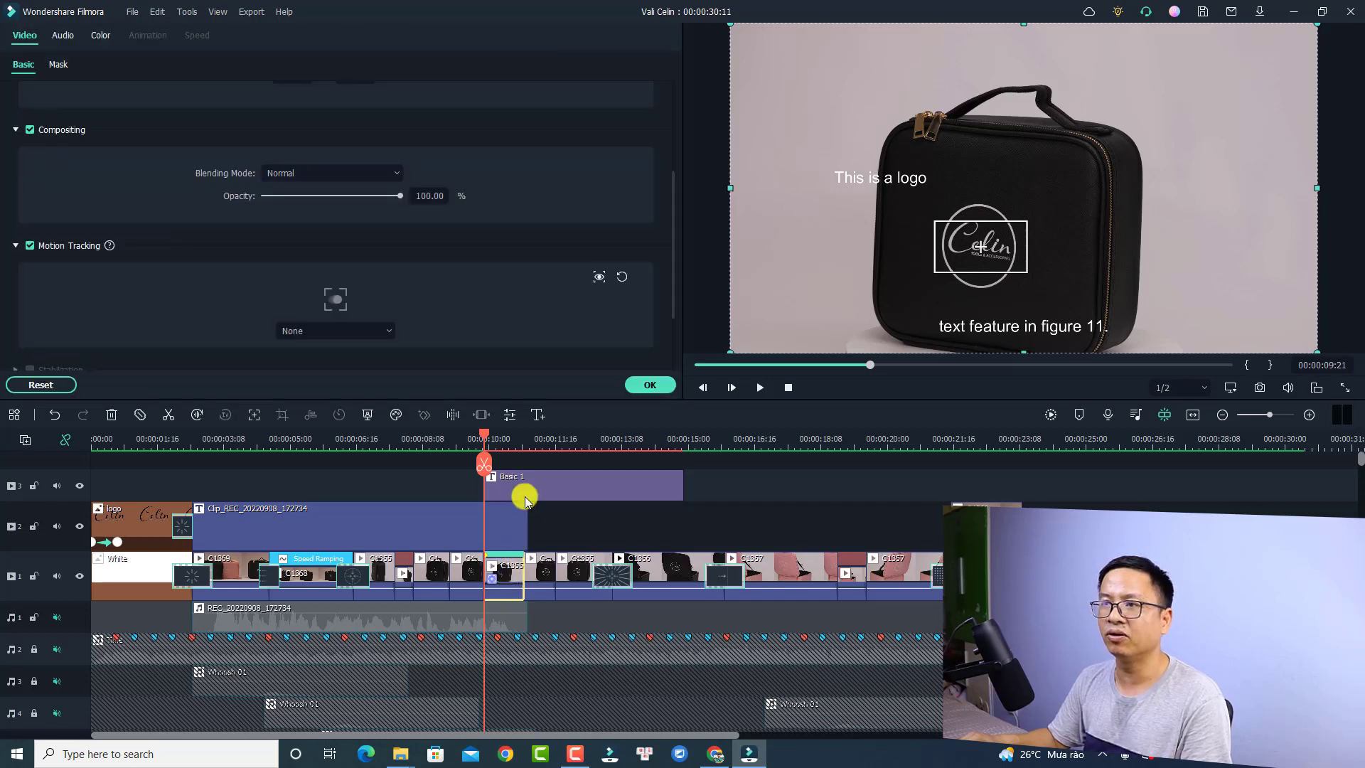
{"action": "left_click", "coordinate": [391, 331]}
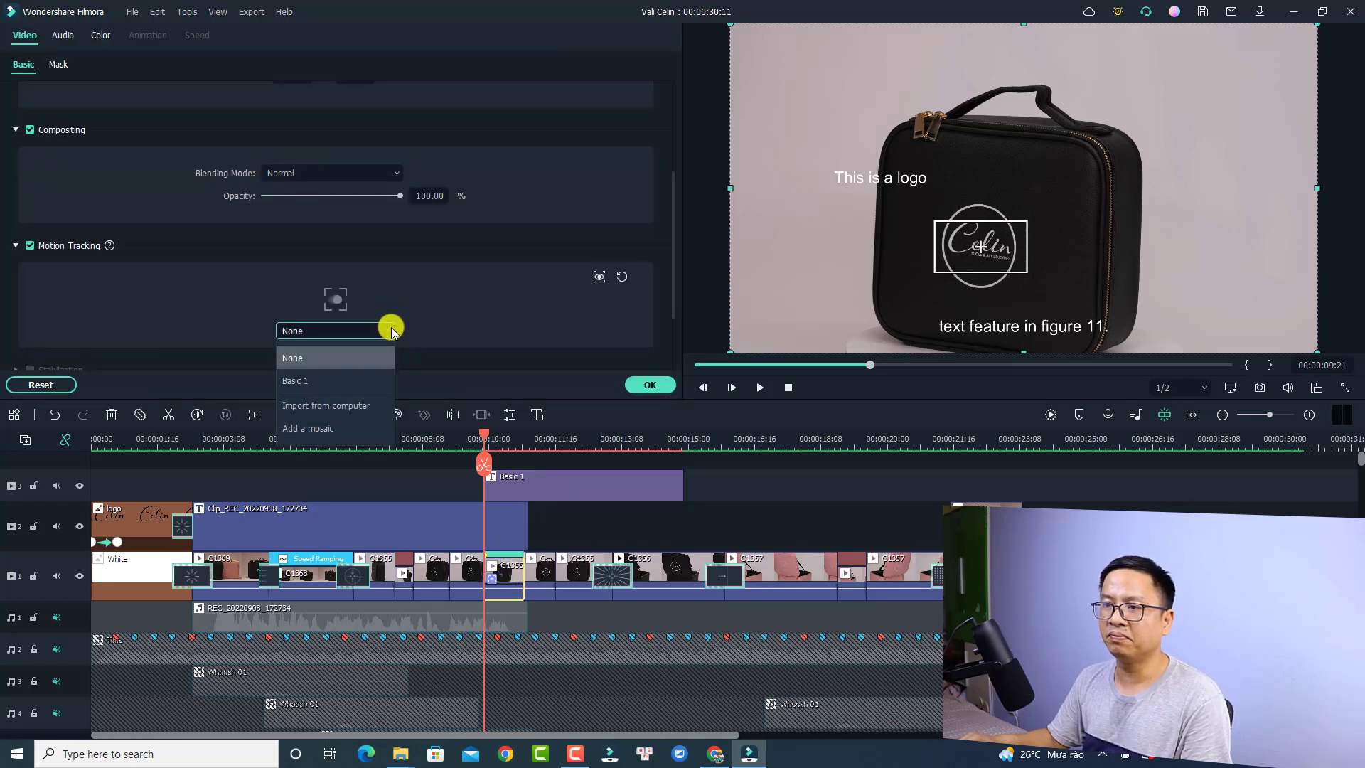
{"action": "left_click", "coordinate": [329, 381]}
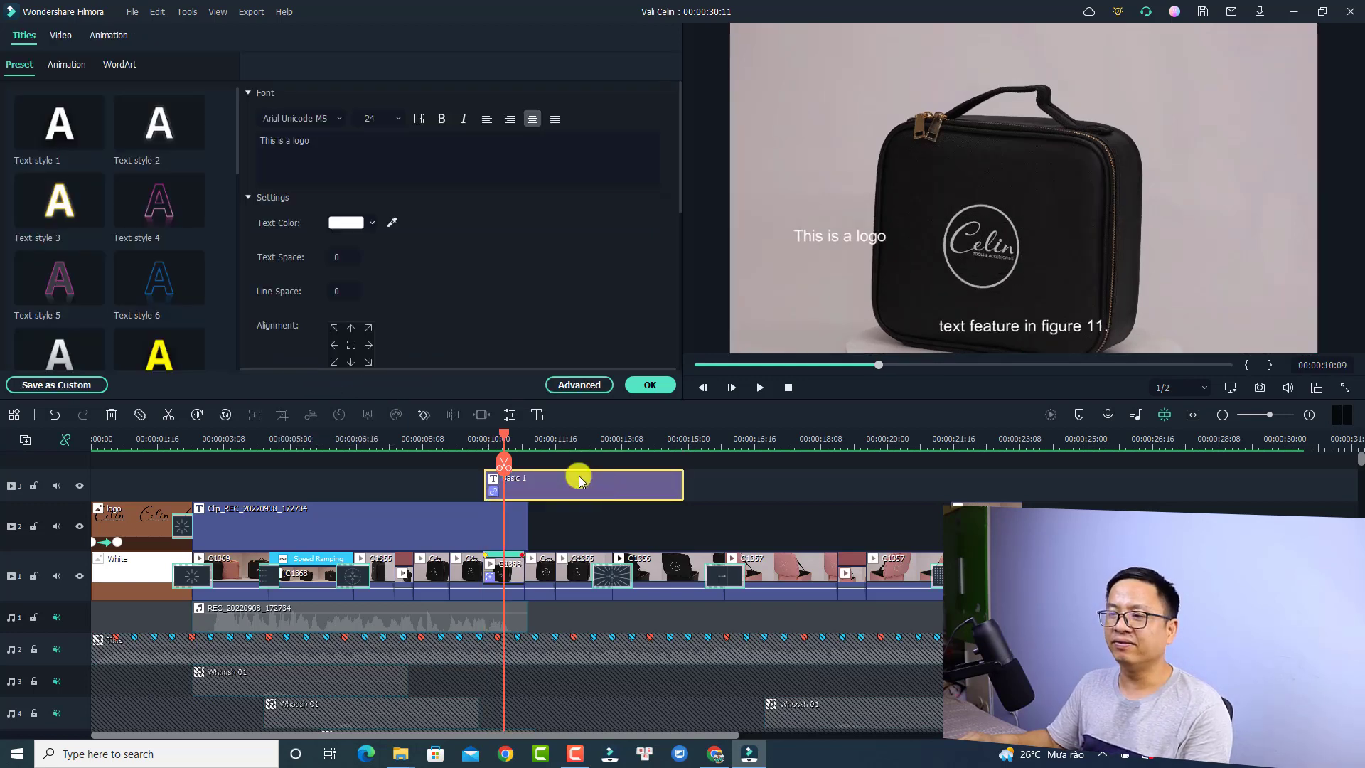
- Play back from 00:00:09:07 to confirm the title moves with the bag
{"action": "left_click", "coordinate": [461, 447]}
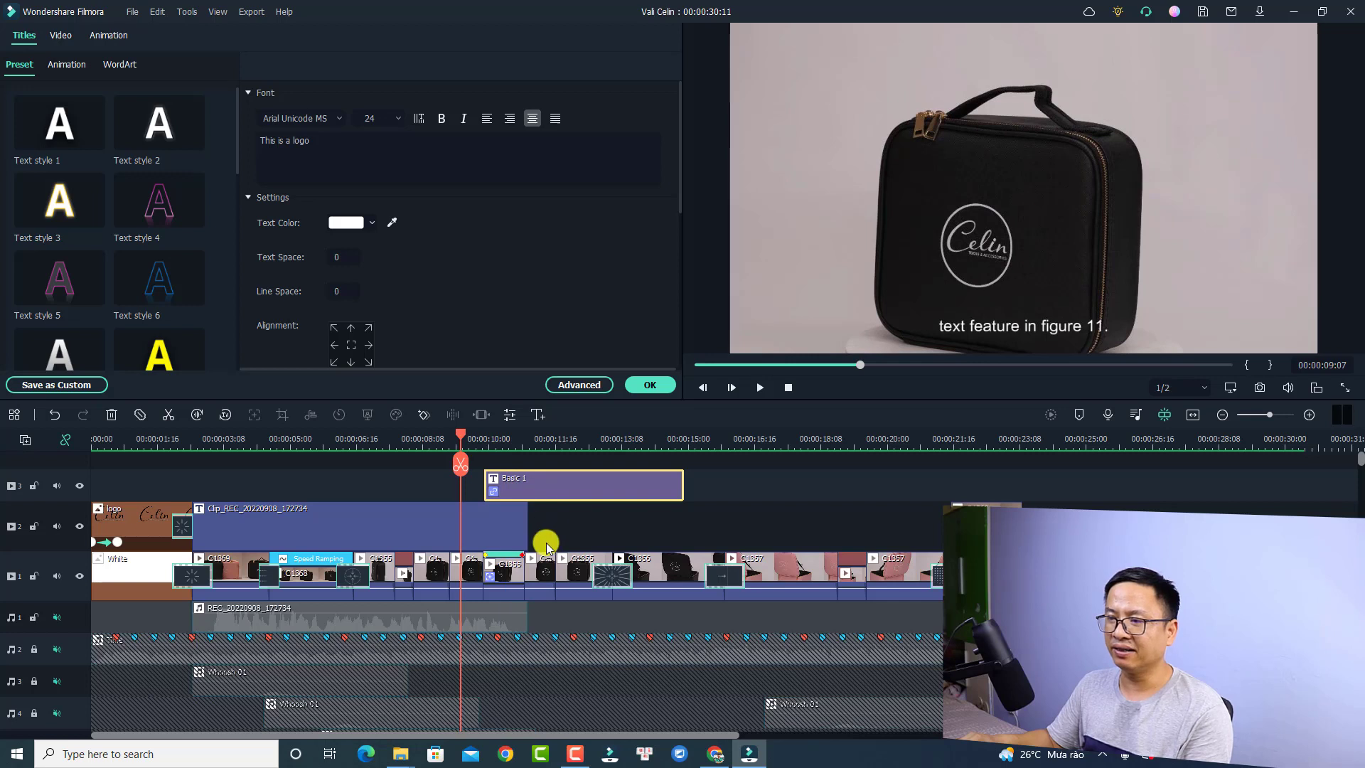
{"action": "key", "text": "space"}
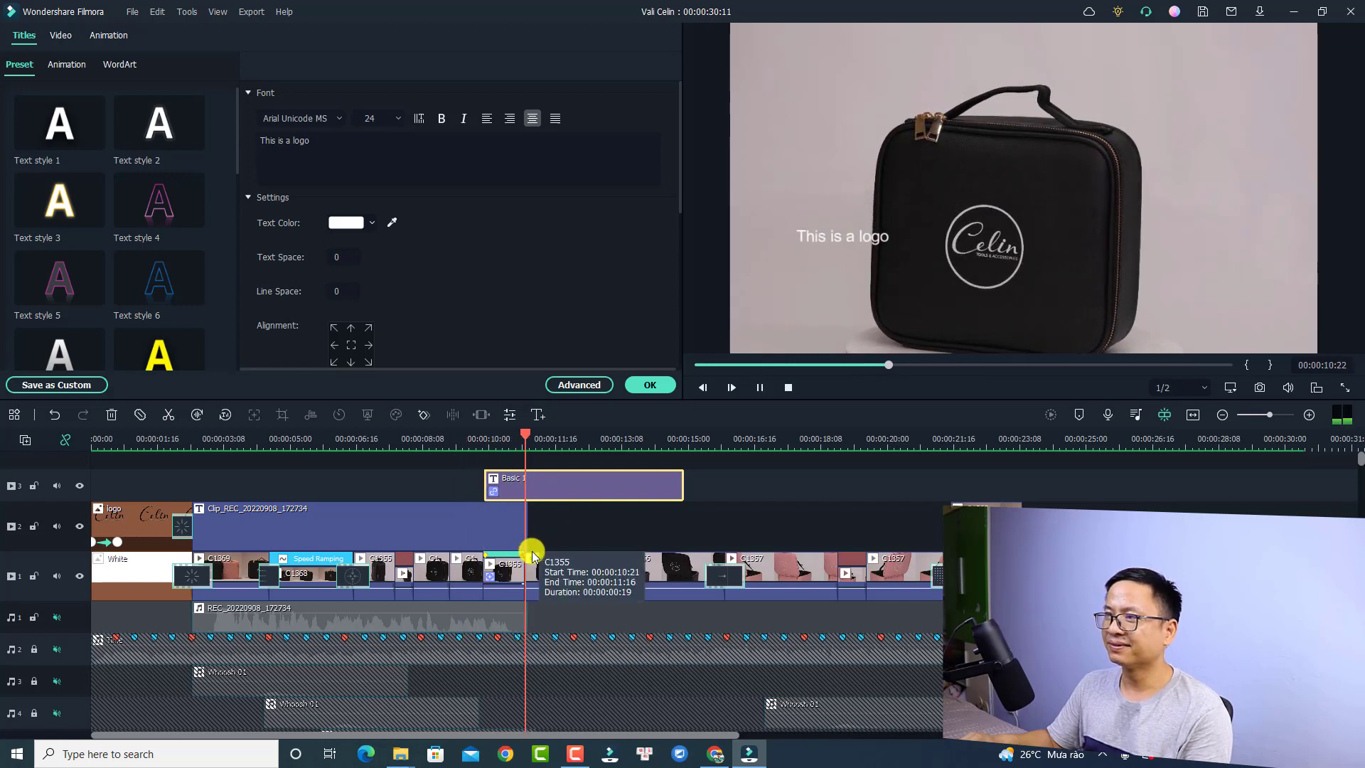
{"action": "key", "text": "space"}
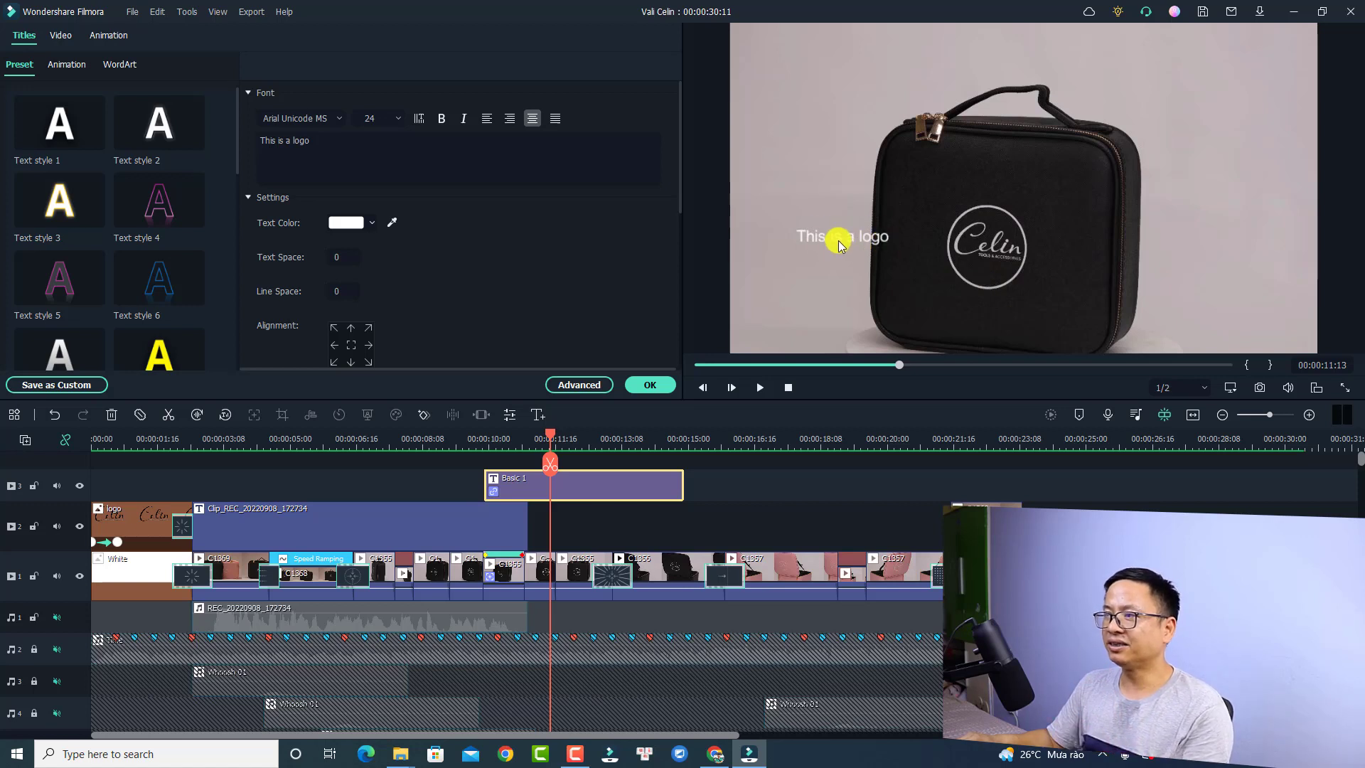
{"action": "key", "text": "Left"}
{"action": "key", "text": "Left"}
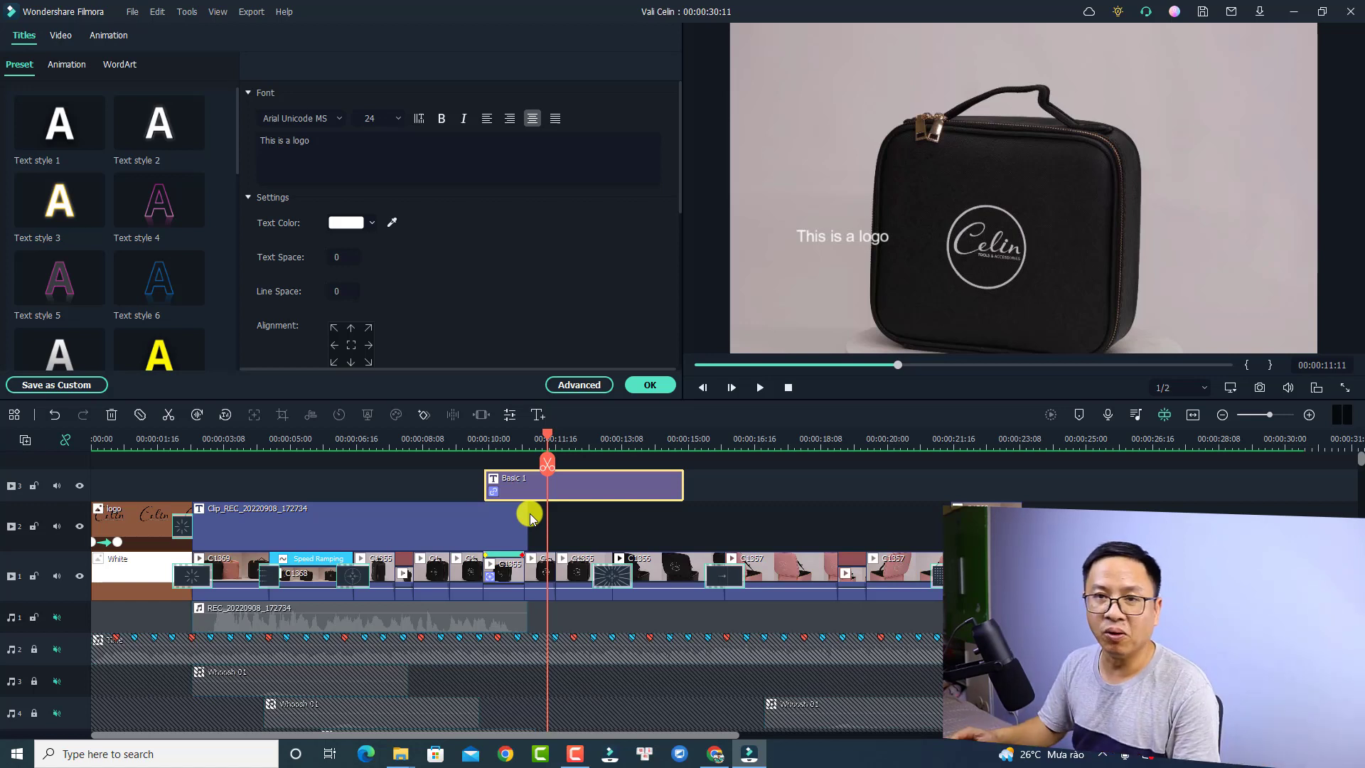
{"action": "left_click", "coordinate": [542, 576]}
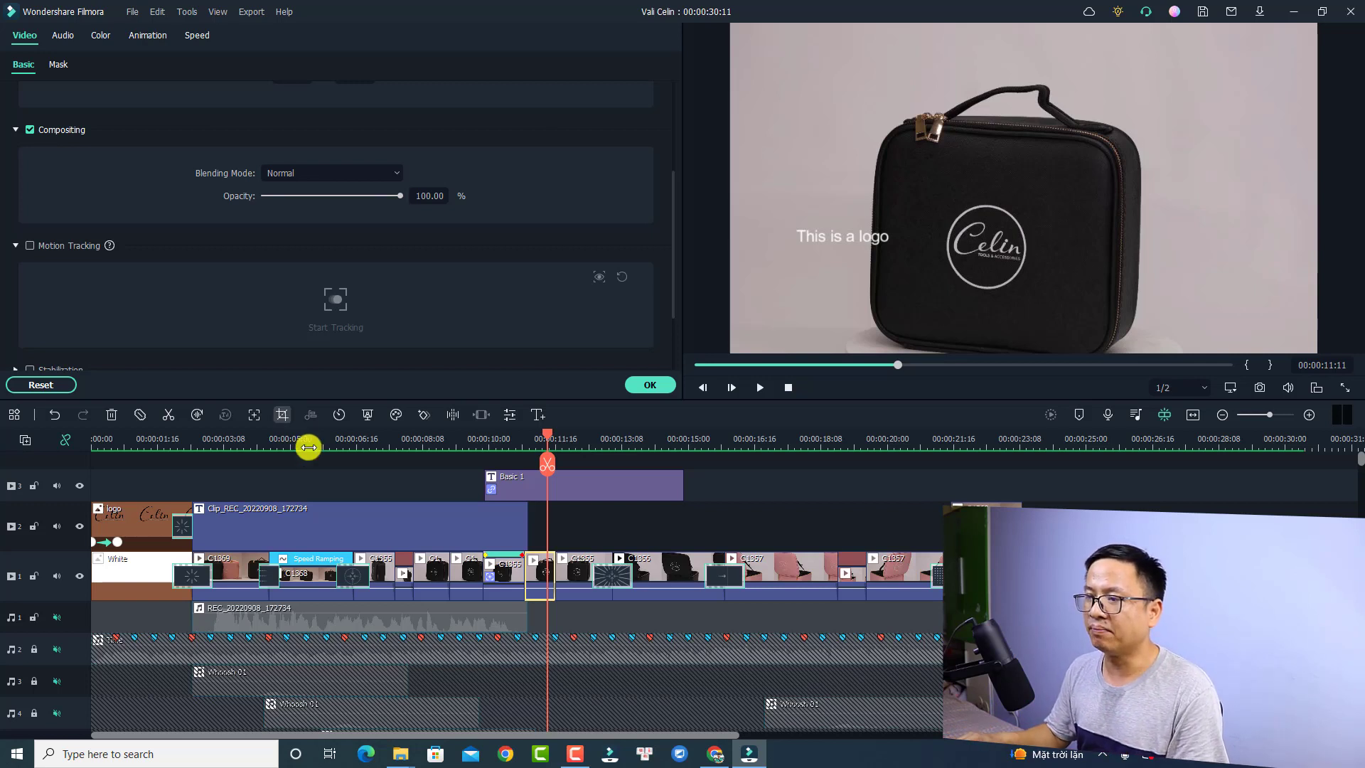
- Move the playhead to about 00:00:10:23 and open Crop and Zoom, keeping the 16:9 ratio
{"action": "left_click", "coordinate": [538, 440]}
{"action": "left_click_drag", "start_coordinate": [538, 439], "coordinate": [528, 439]}
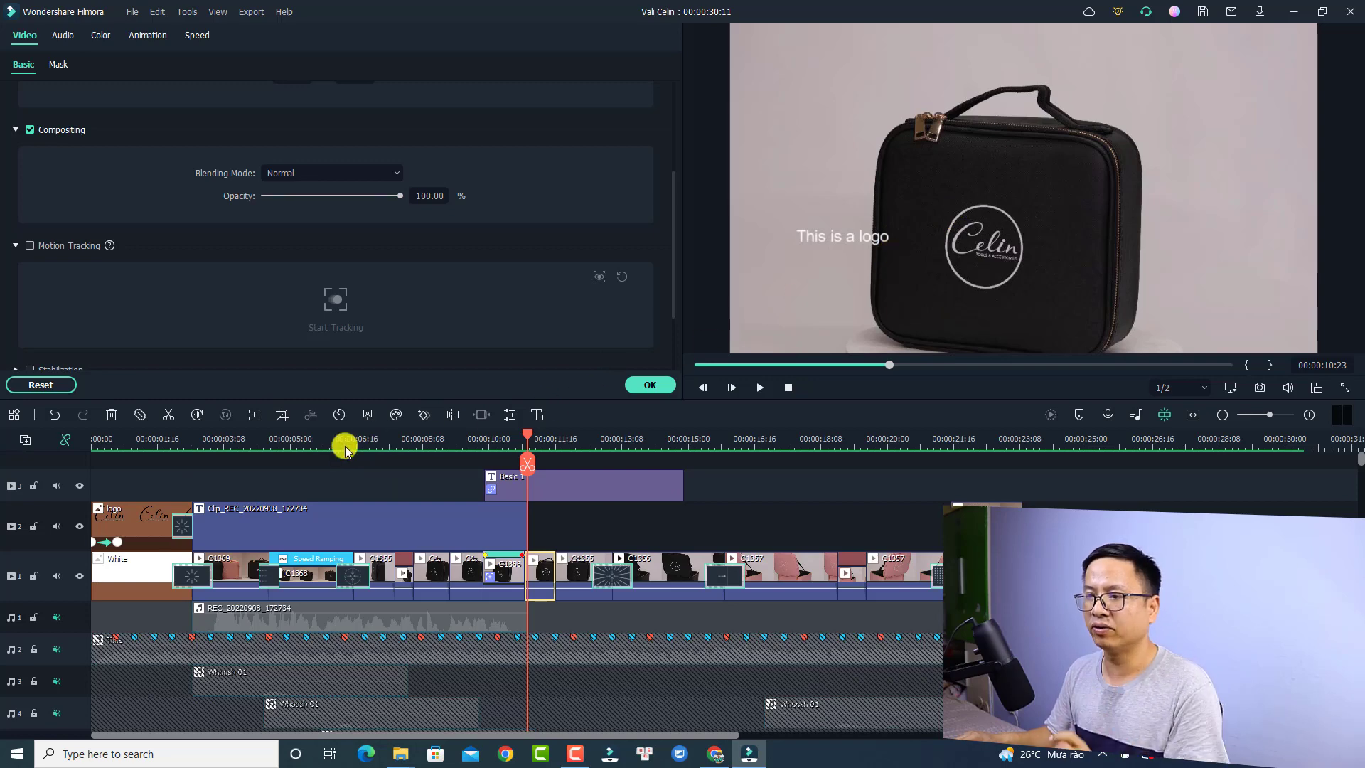
{"action": "left_click", "coordinate": [283, 415]}
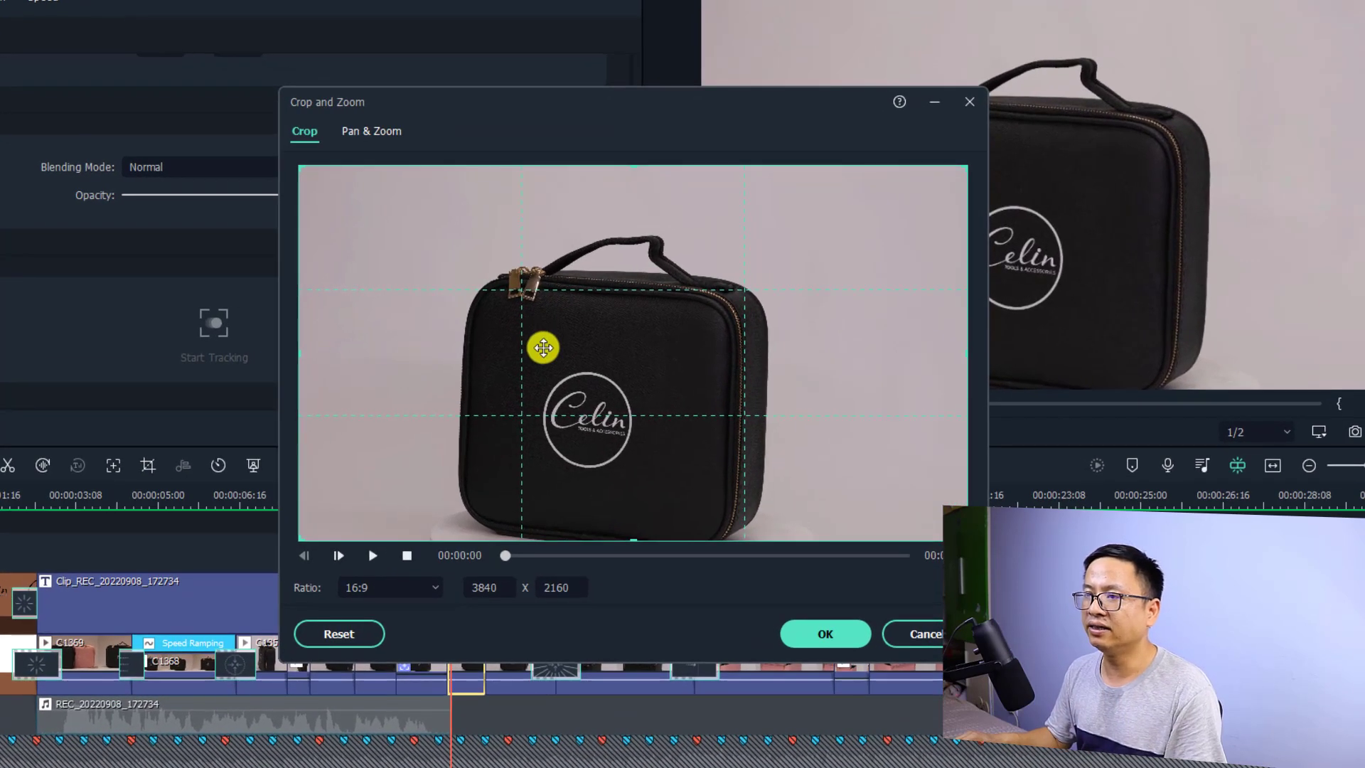
{"action": "left_click", "coordinate": [388, 592]}
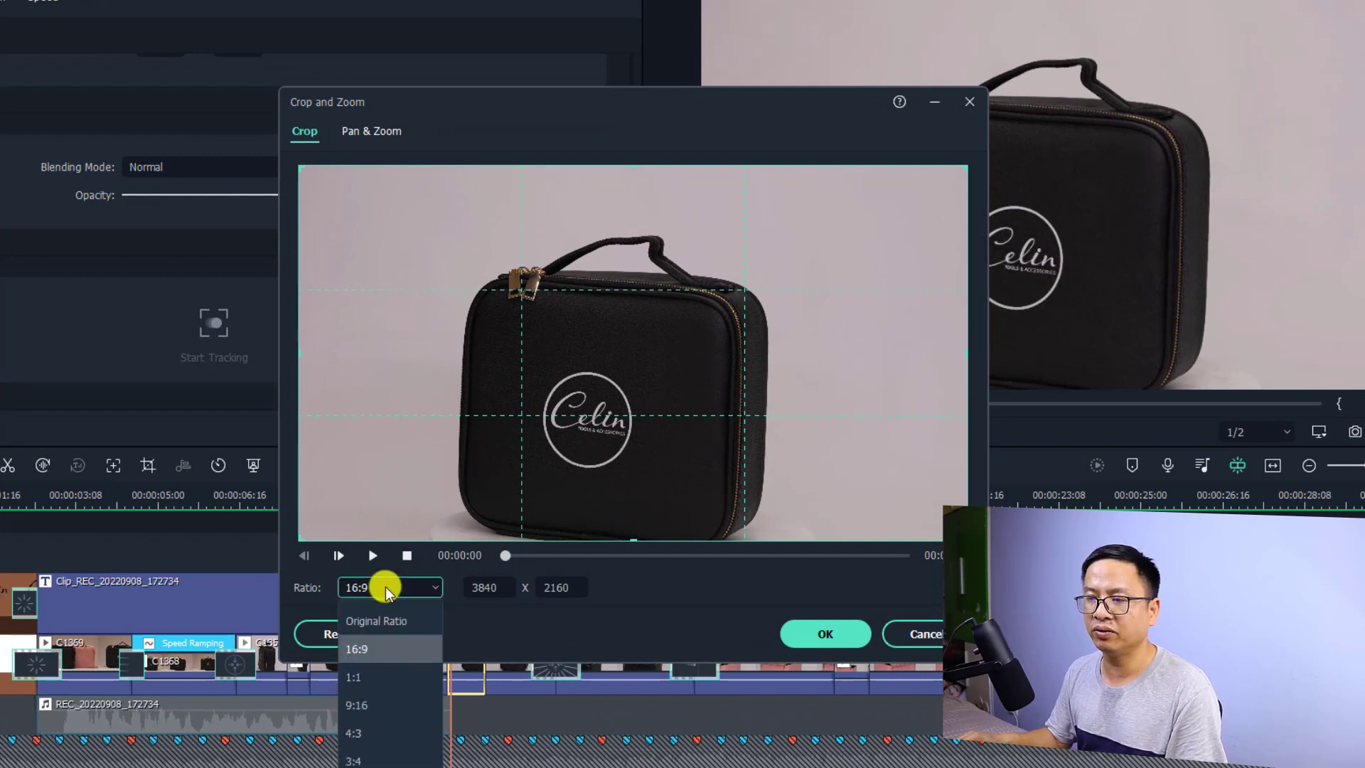
{"action": "left_click", "coordinate": [369, 635]}
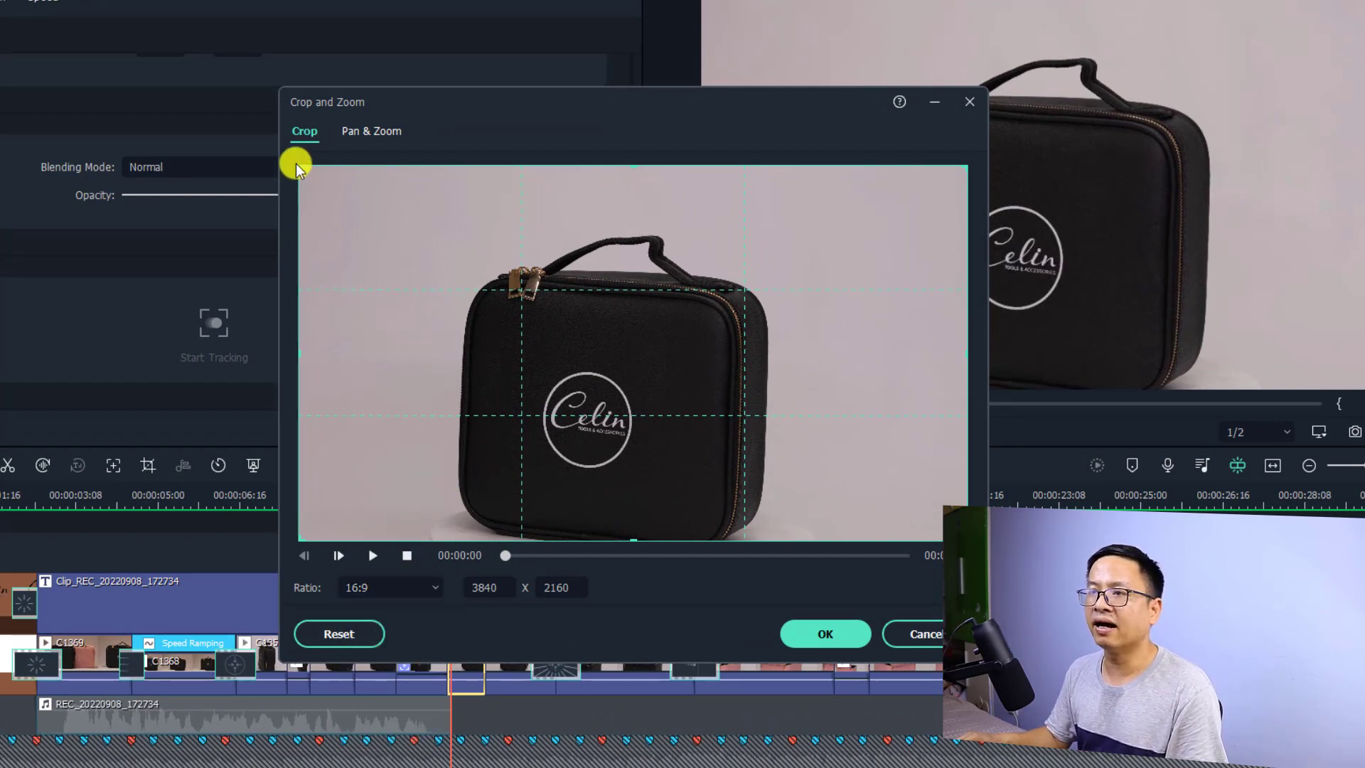
- Crop the bag clip to a 2018x1135 frame centered on the Celin logo and apply it
{"action": "left_click_drag", "start_coordinate": [297, 167], "coordinate": [619, 448]}
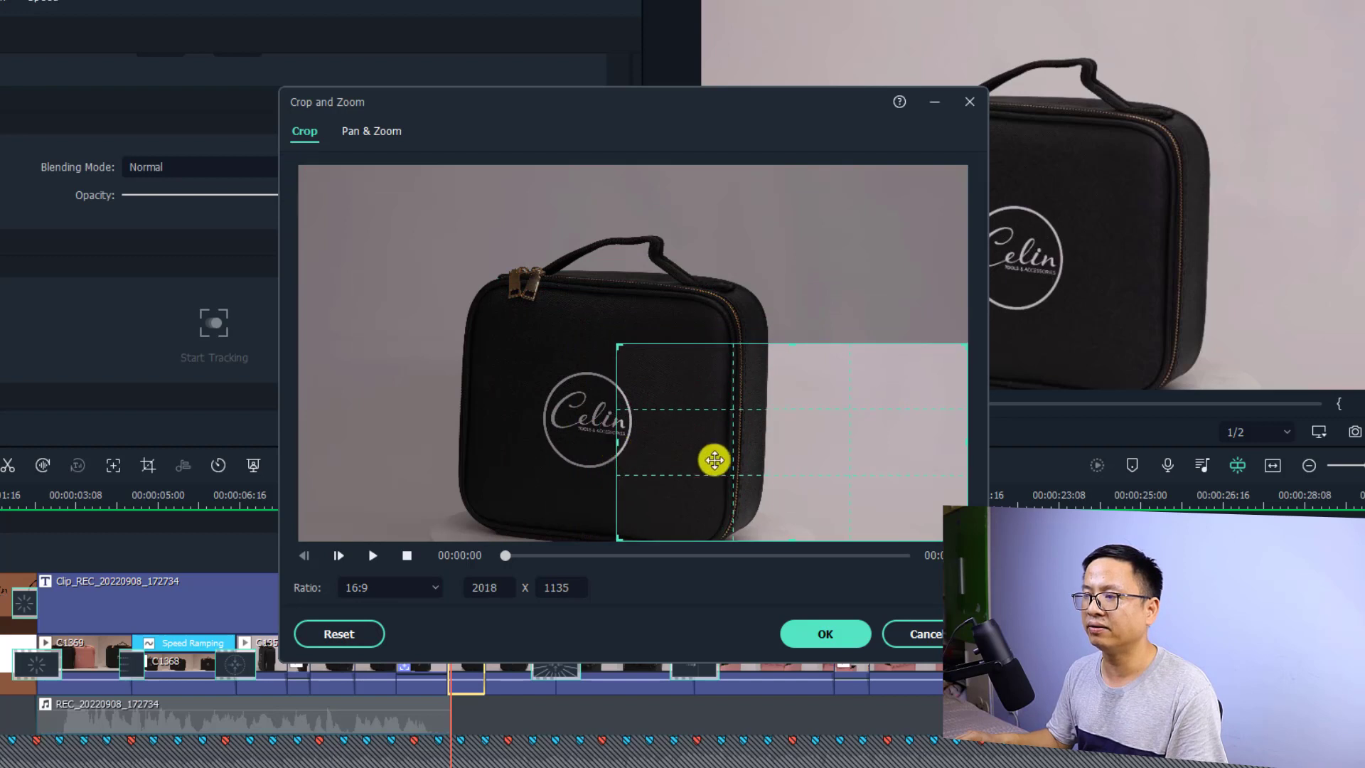
{"action": "left_click_drag", "start_coordinate": [796, 493], "coordinate": [596, 474]}
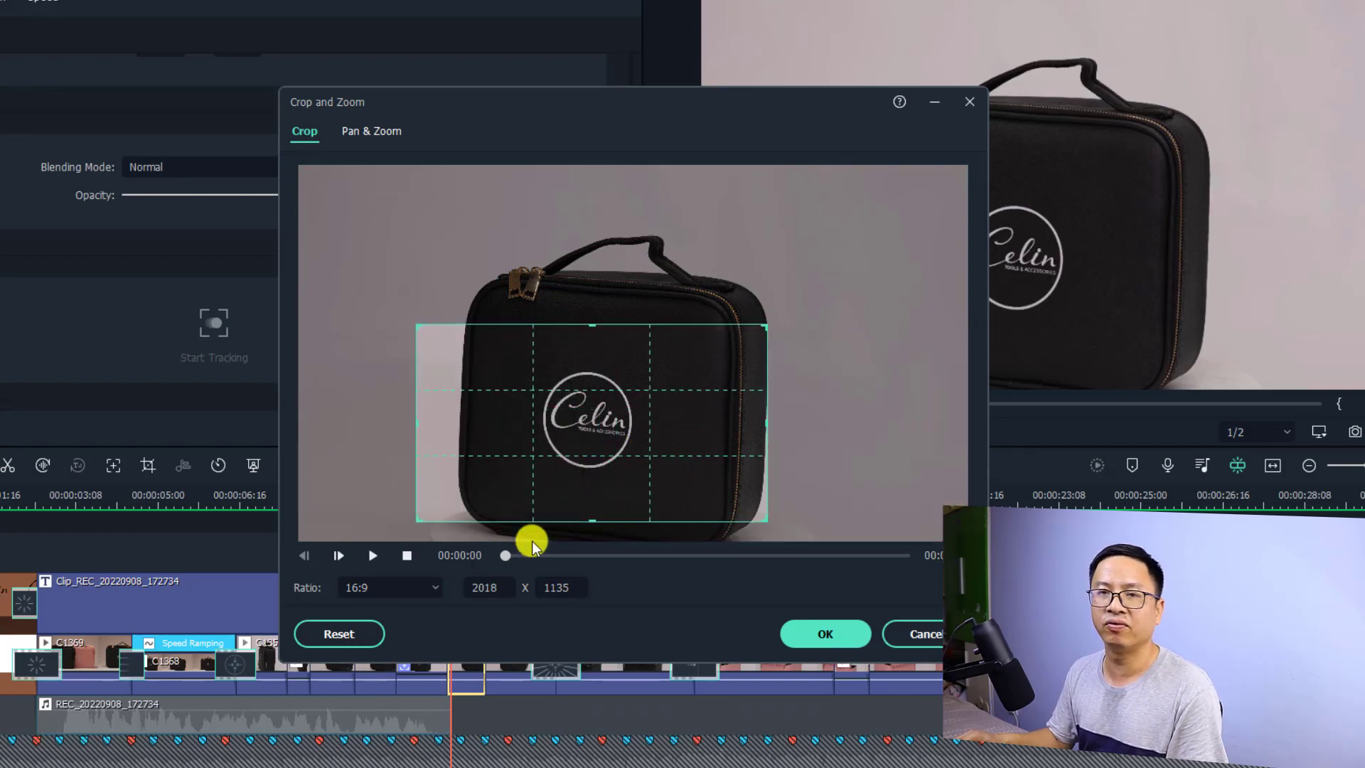
{"action": "left_click", "coordinate": [800, 635]}
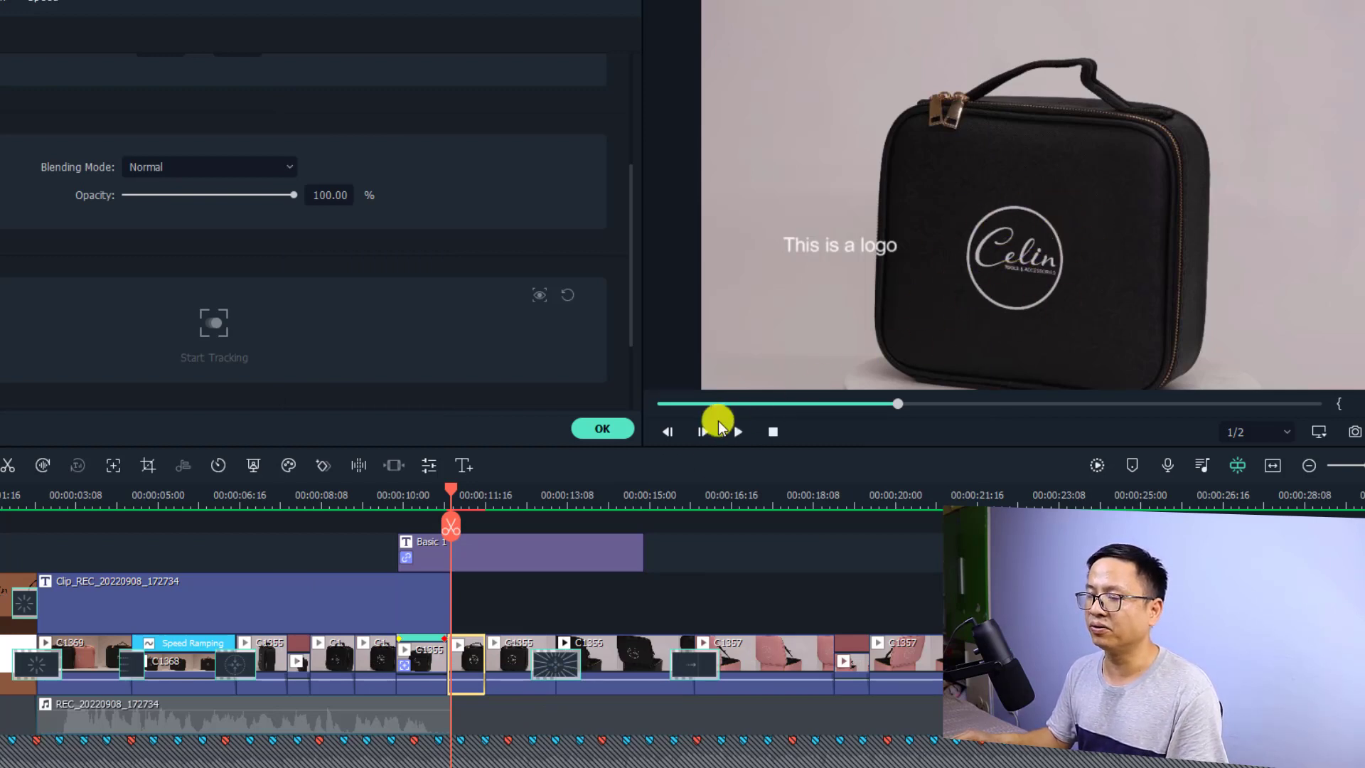
{"action": "left_click", "coordinate": [613, 434]}
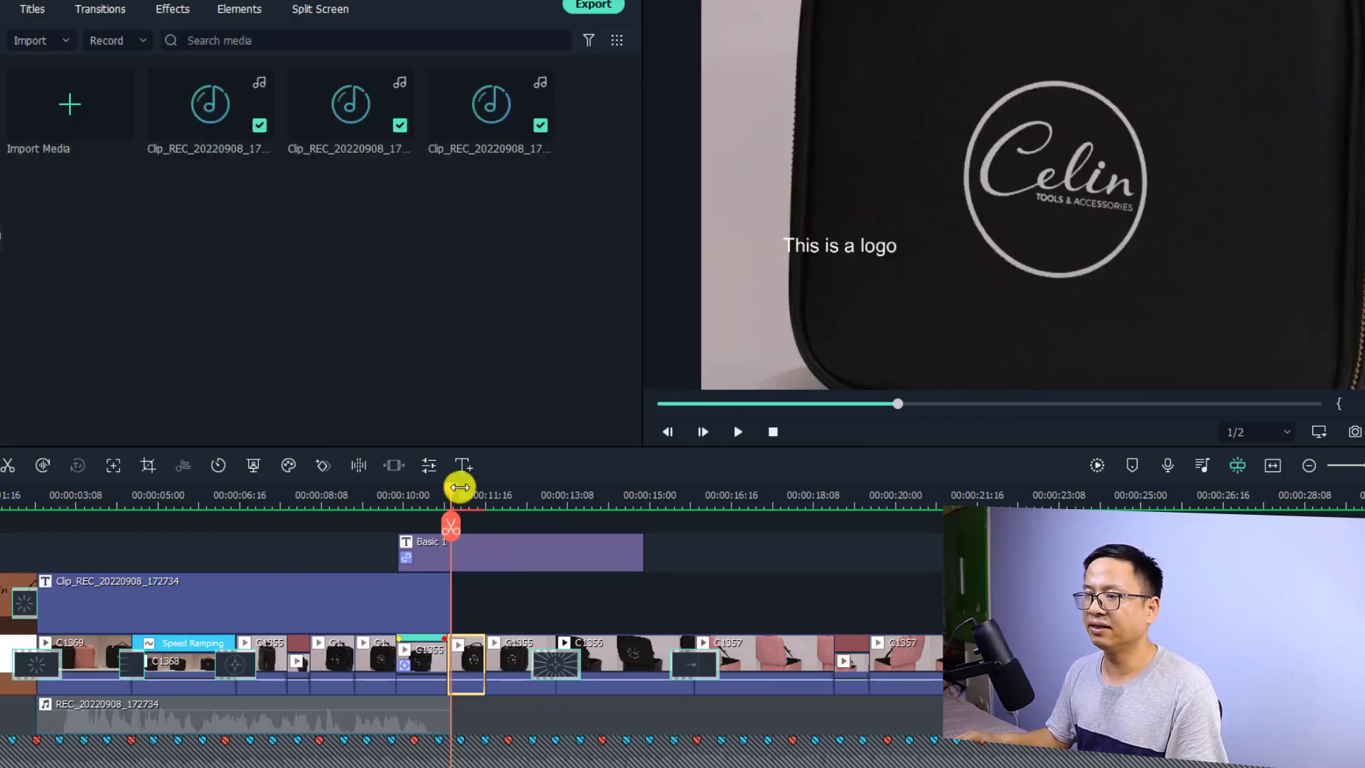
- Play back the timeline to preview the crop, then bring the crop settings back up
{"action": "left_click_drag", "start_coordinate": [451, 488], "coordinate": [457, 487]}
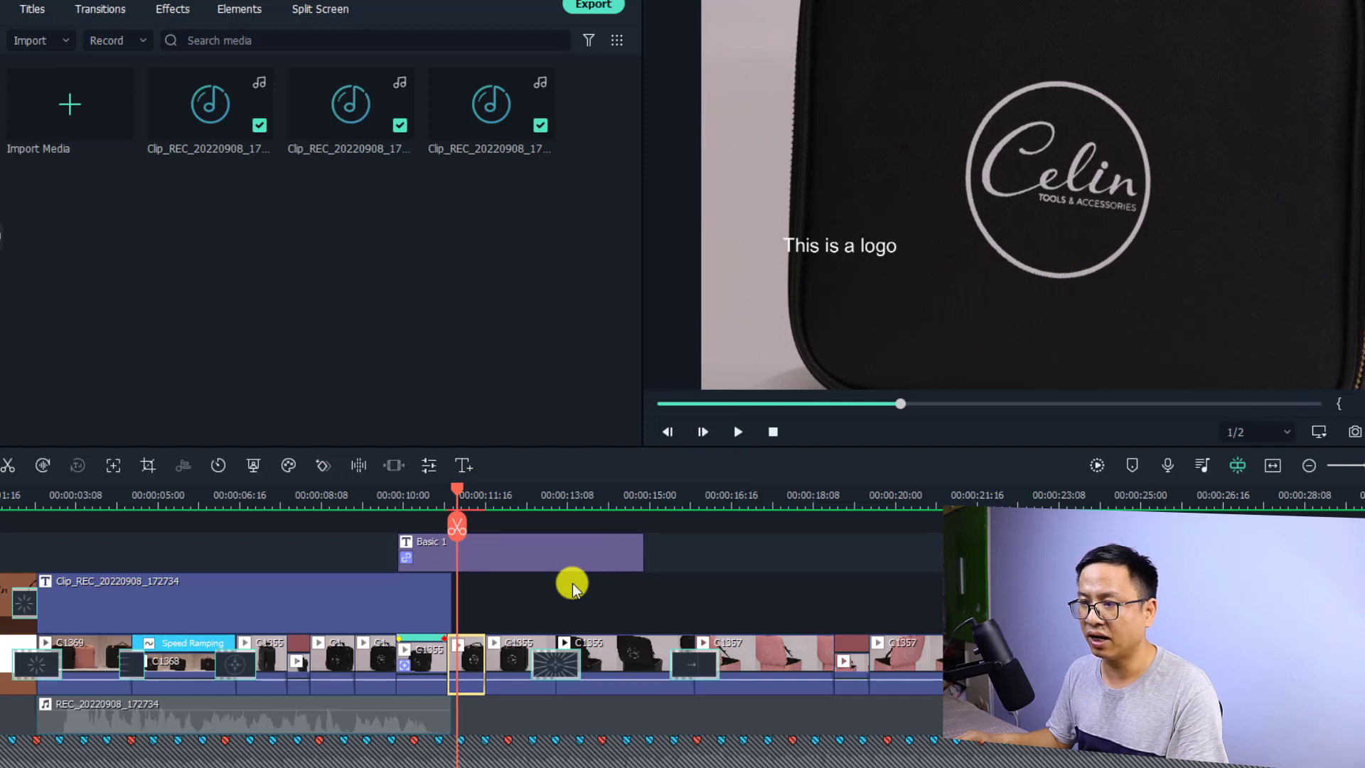
{"action": "key", "text": "space"}
{"action": "key", "text": "space"}
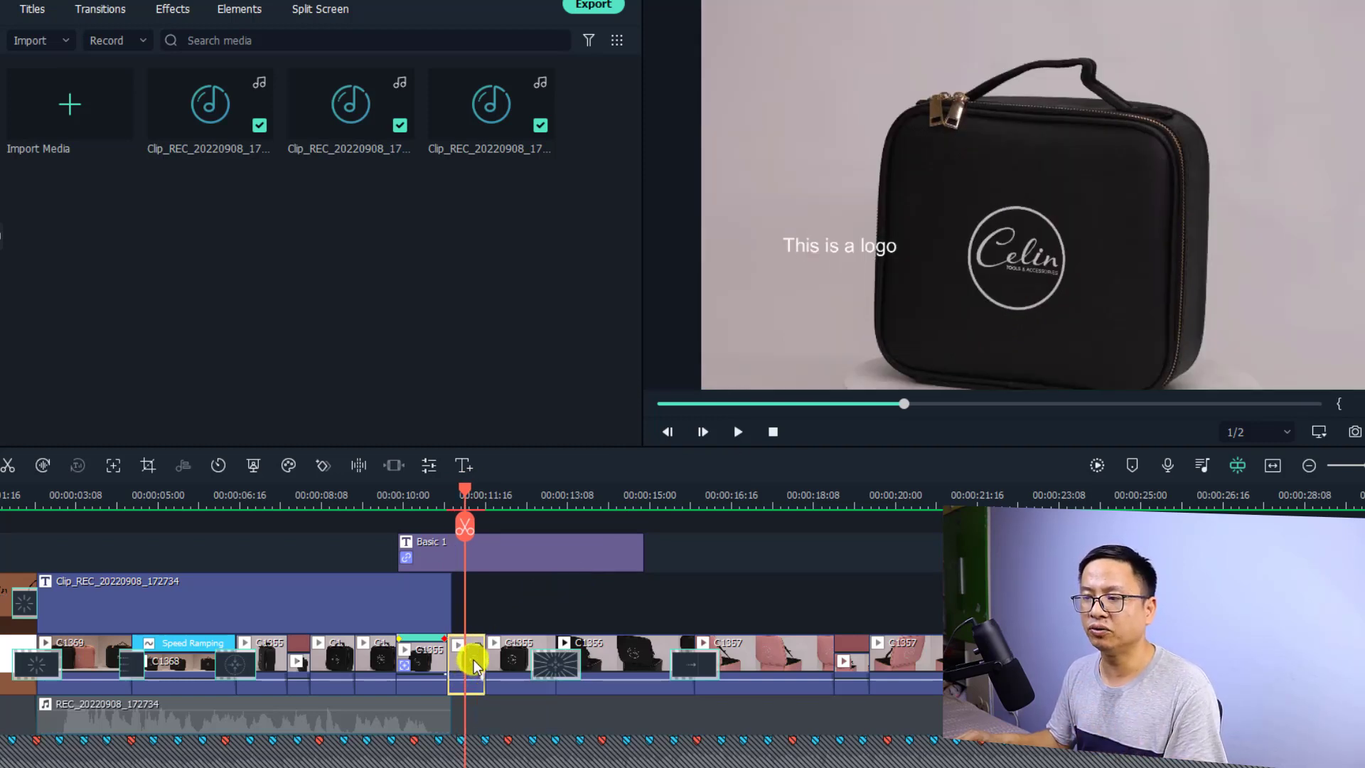
{"action": "left_click", "coordinate": [148, 466]}
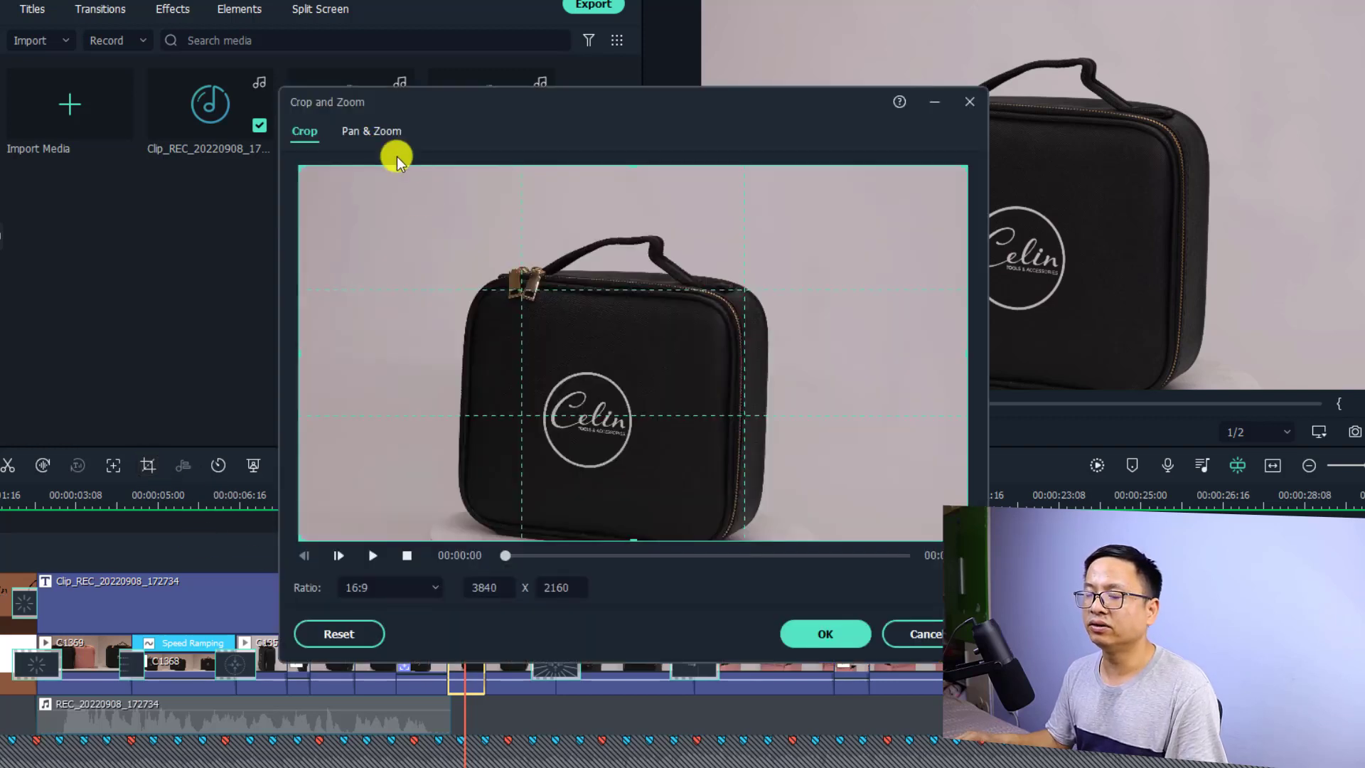
- Enlarge the Pan & Zoom end frame of the bag clip to 2873x1616
{"action": "left_click", "coordinate": [366, 134]}
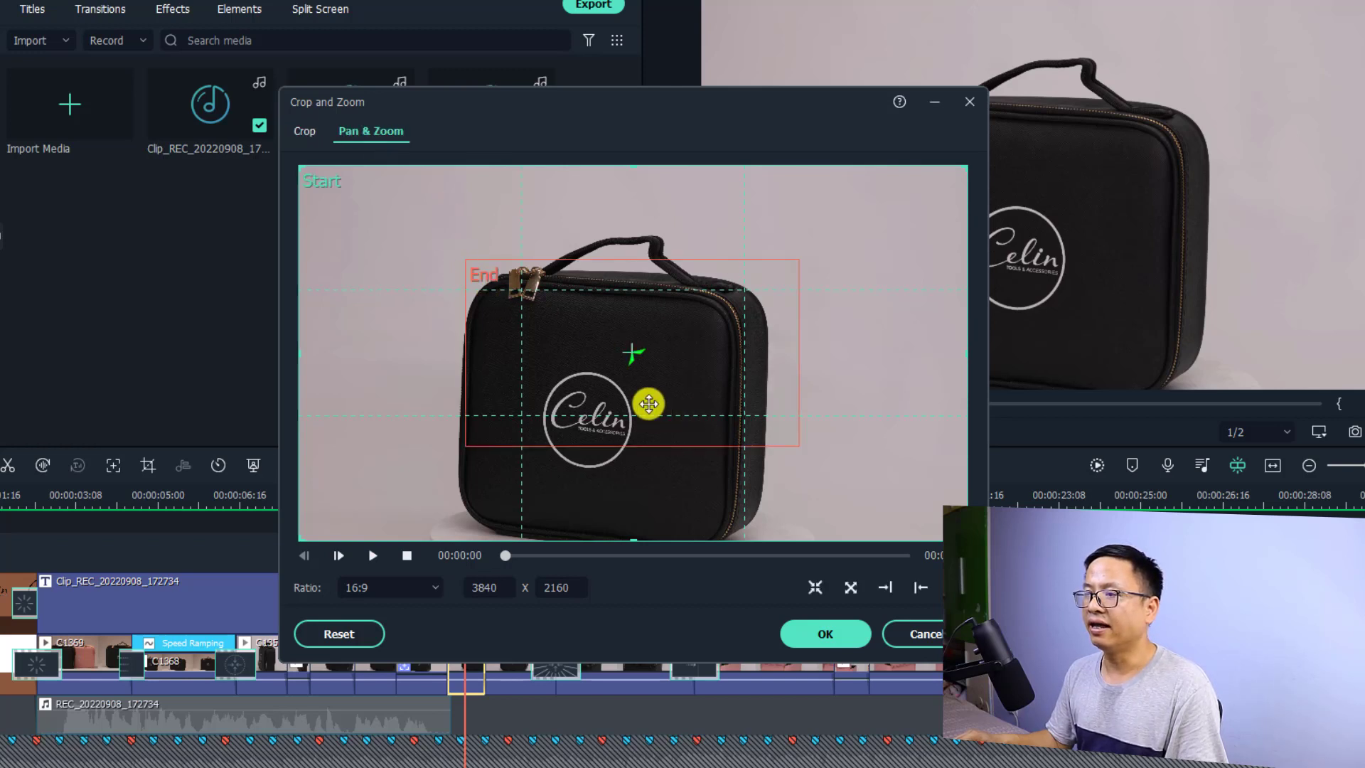
{"action": "left_click", "coordinate": [648, 404]}
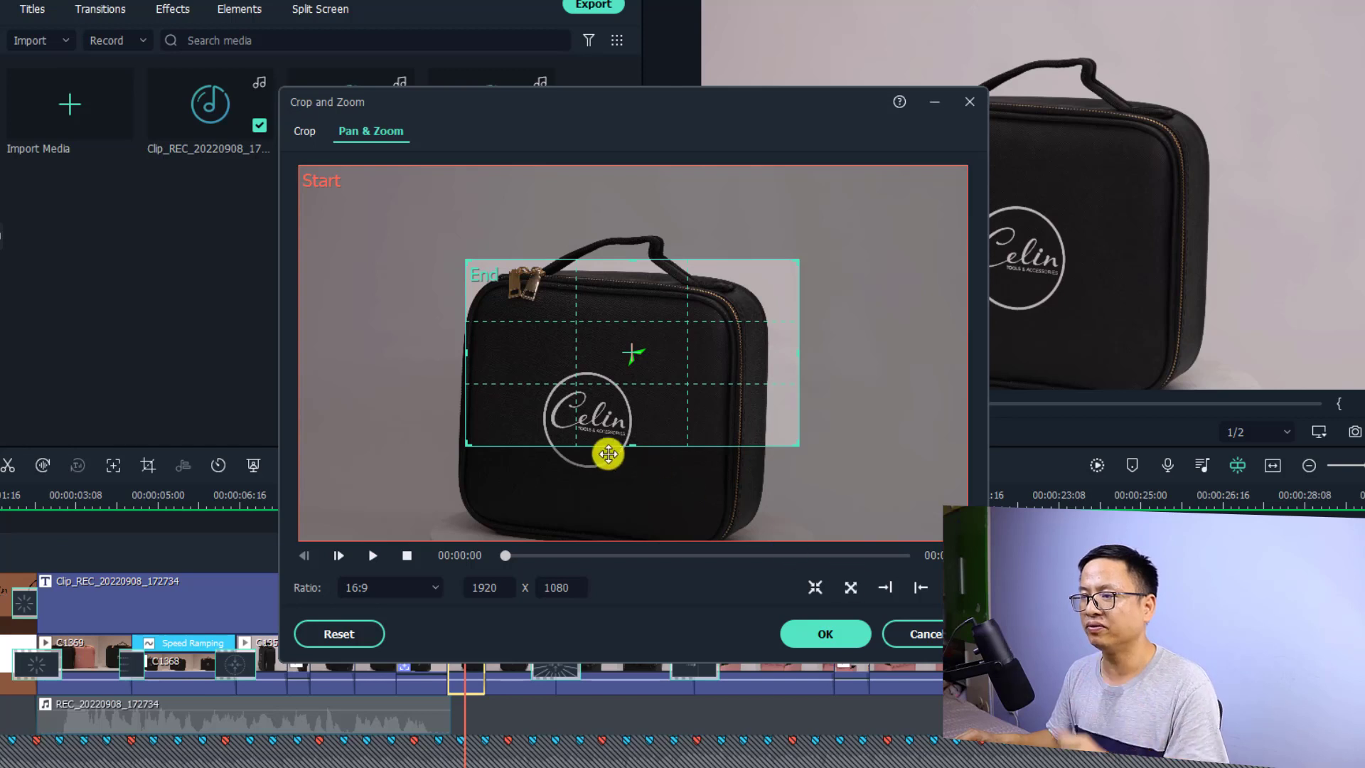
{"action": "left_click_drag", "start_coordinate": [467, 446], "coordinate": [363, 498]}
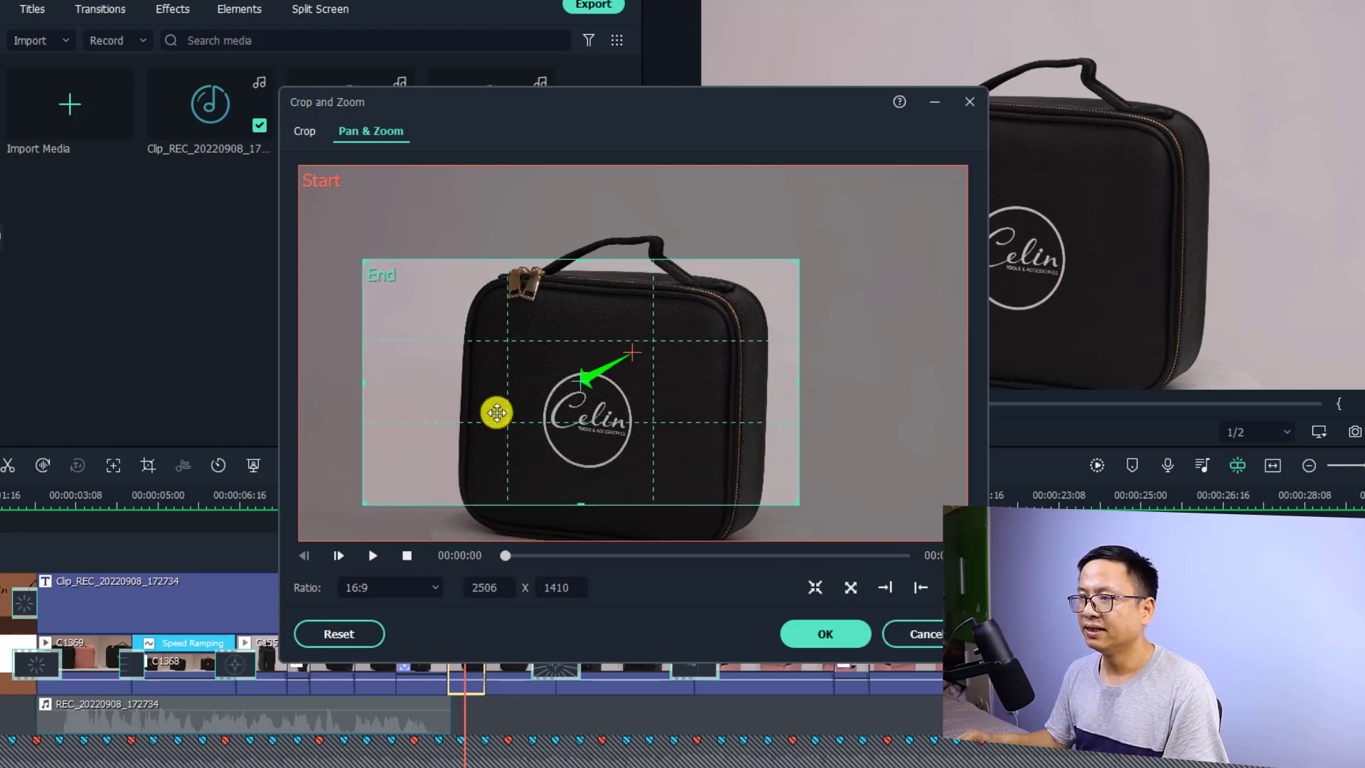
{"action": "left_click_drag", "start_coordinate": [798, 264], "coordinate": [862, 208]}
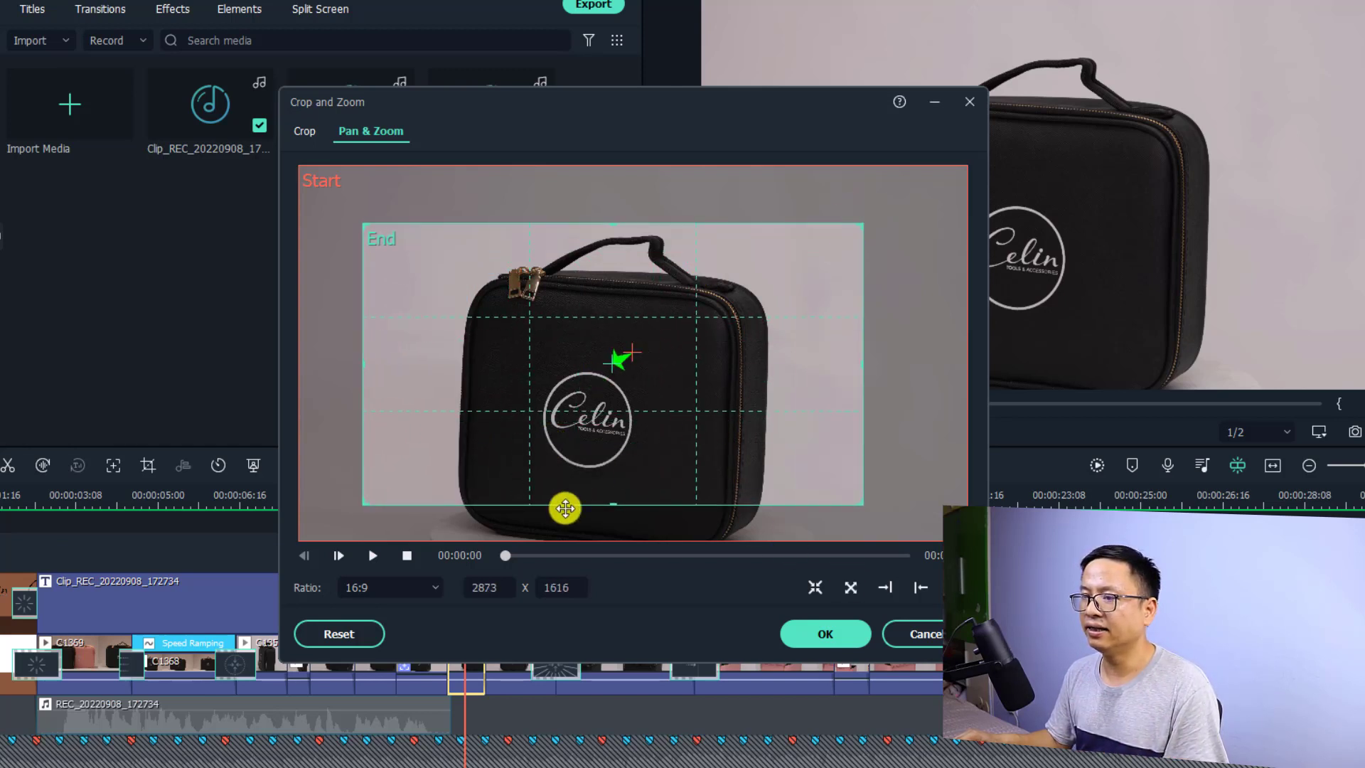
- Keep the 16:9 ratio, preview the pan-and-zoom motion, and cancel without applying it
{"action": "left_click", "coordinate": [386, 583]}
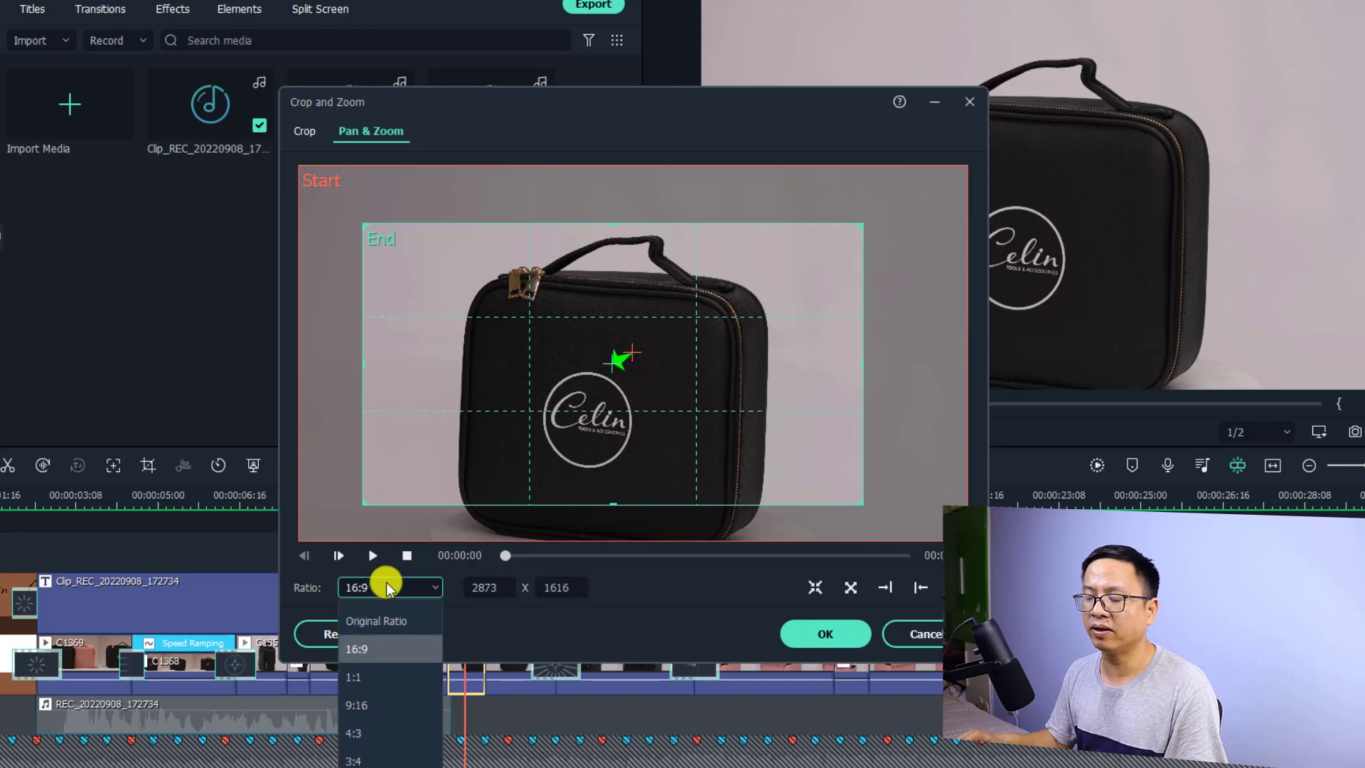
{"action": "left_click", "coordinate": [358, 646]}
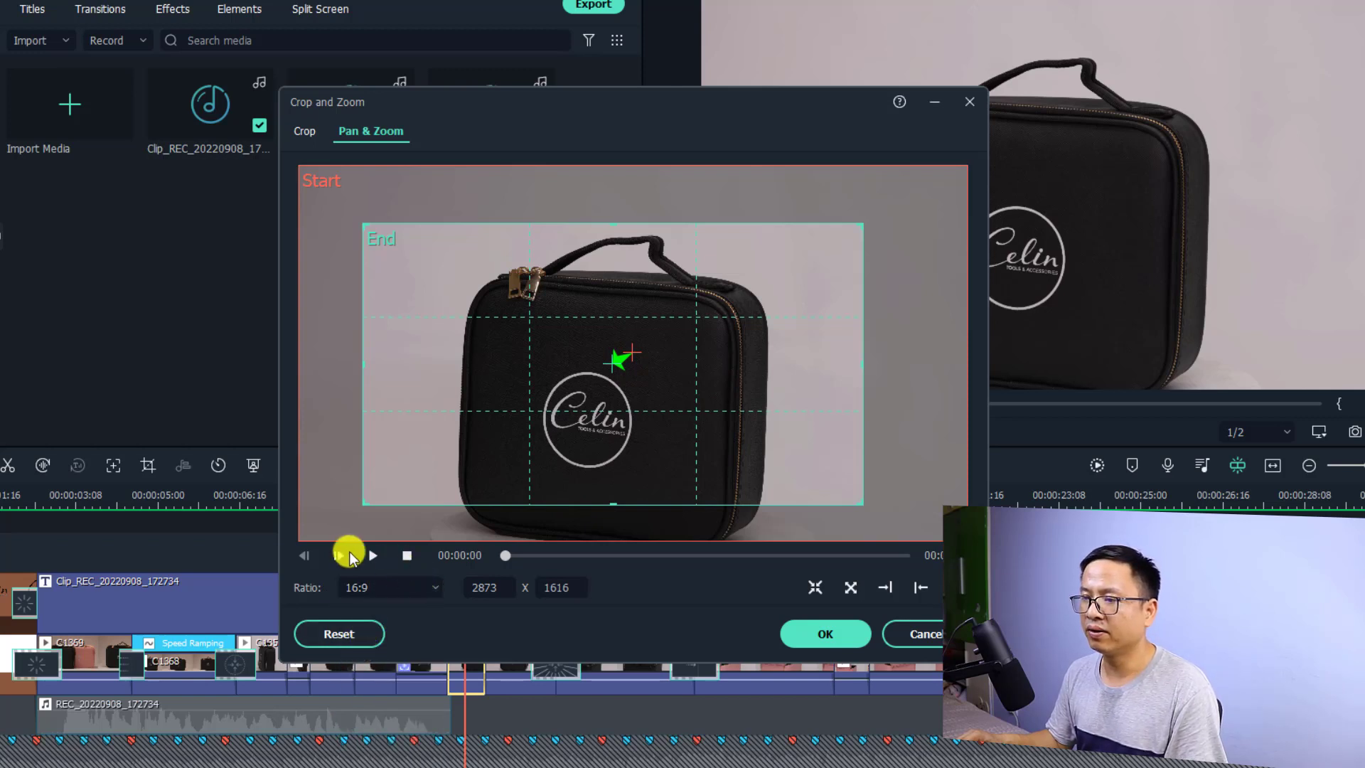
{"action": "left_click", "coordinate": [373, 559]}
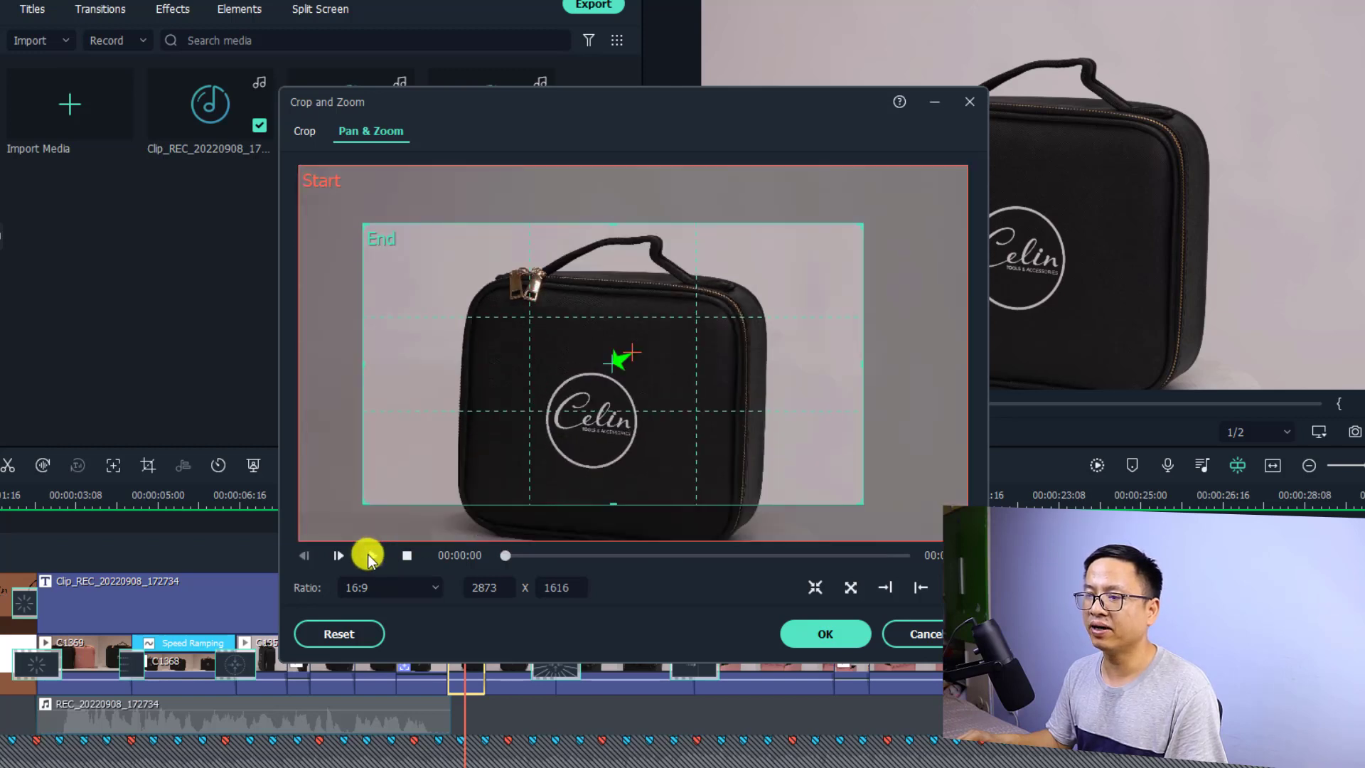
{"action": "left_click", "coordinate": [923, 631]}
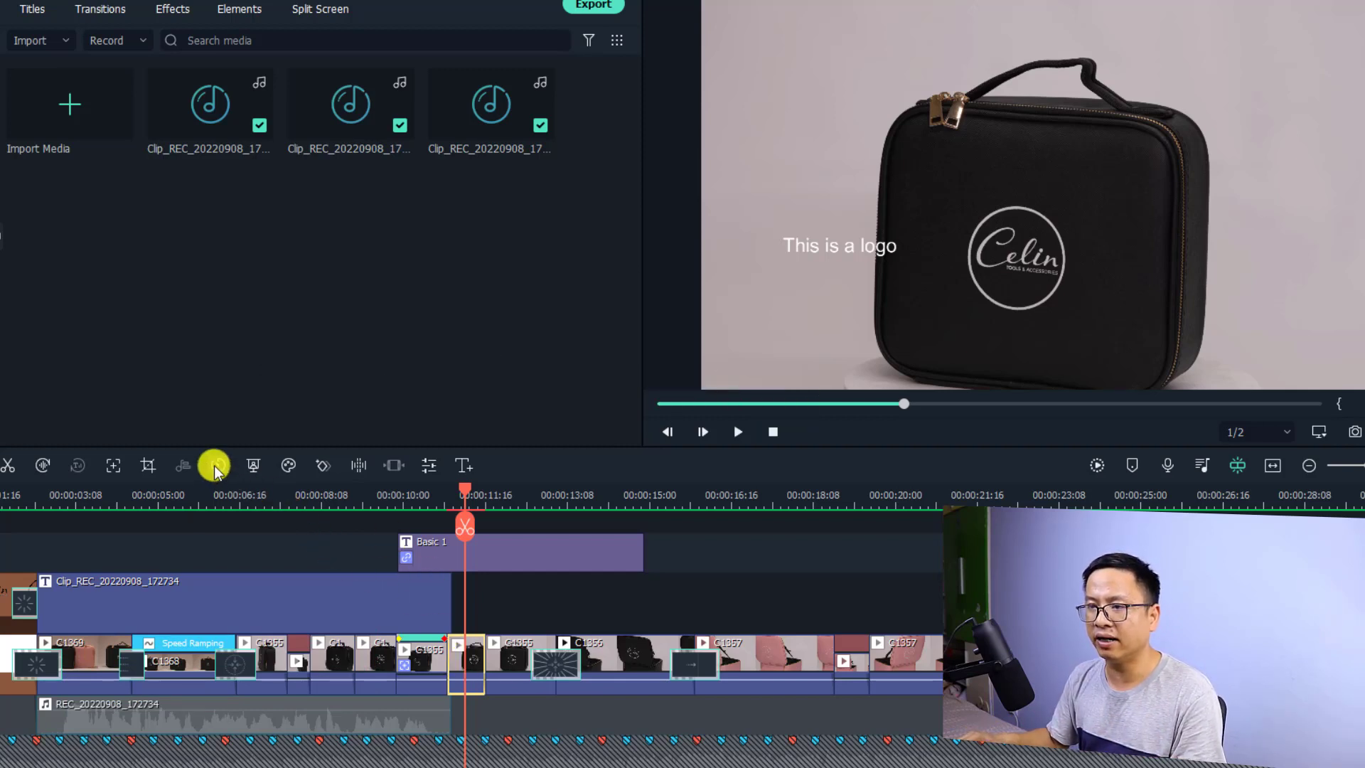
- Apply the Hero moment speed ramp preset to the short bag clip, keeping audio pitch maintained
{"action": "left_click", "coordinate": [215, 467]}
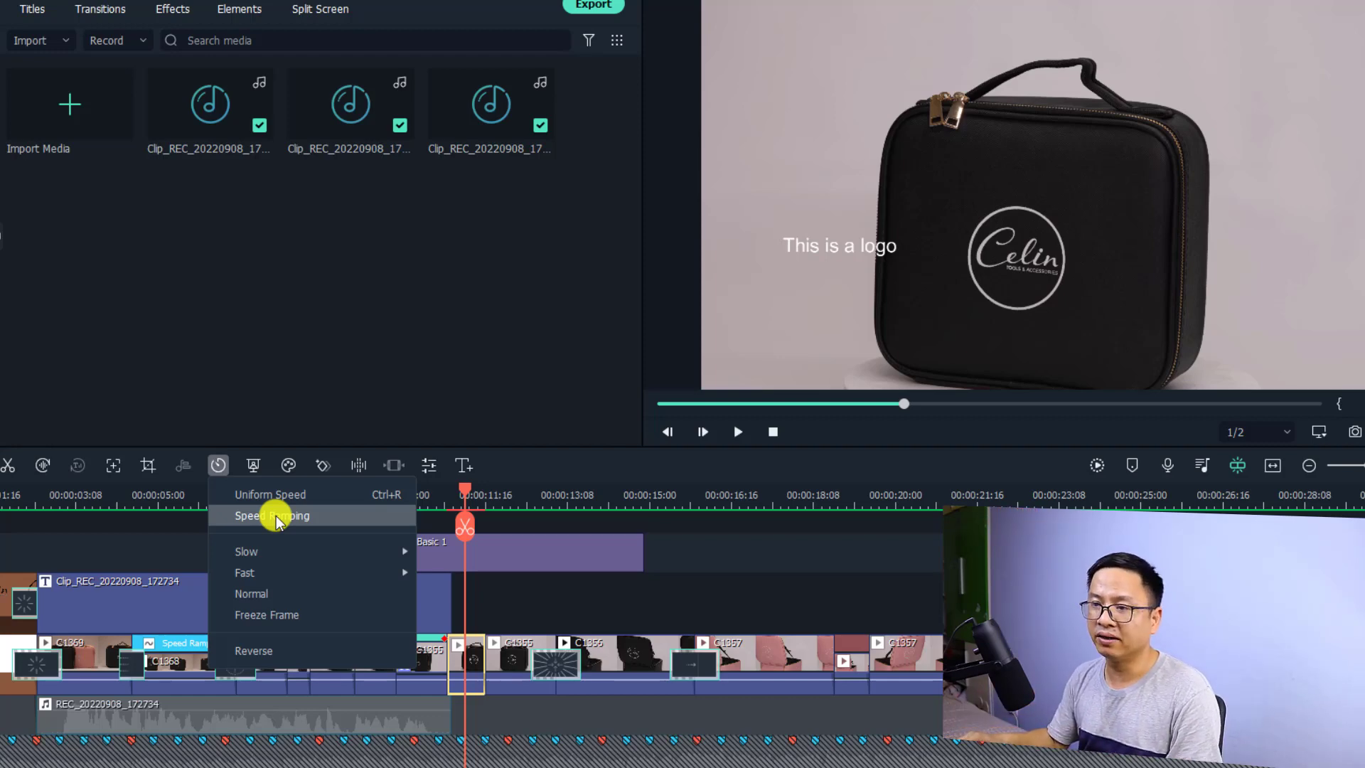
{"action": "left_click", "coordinate": [278, 517]}
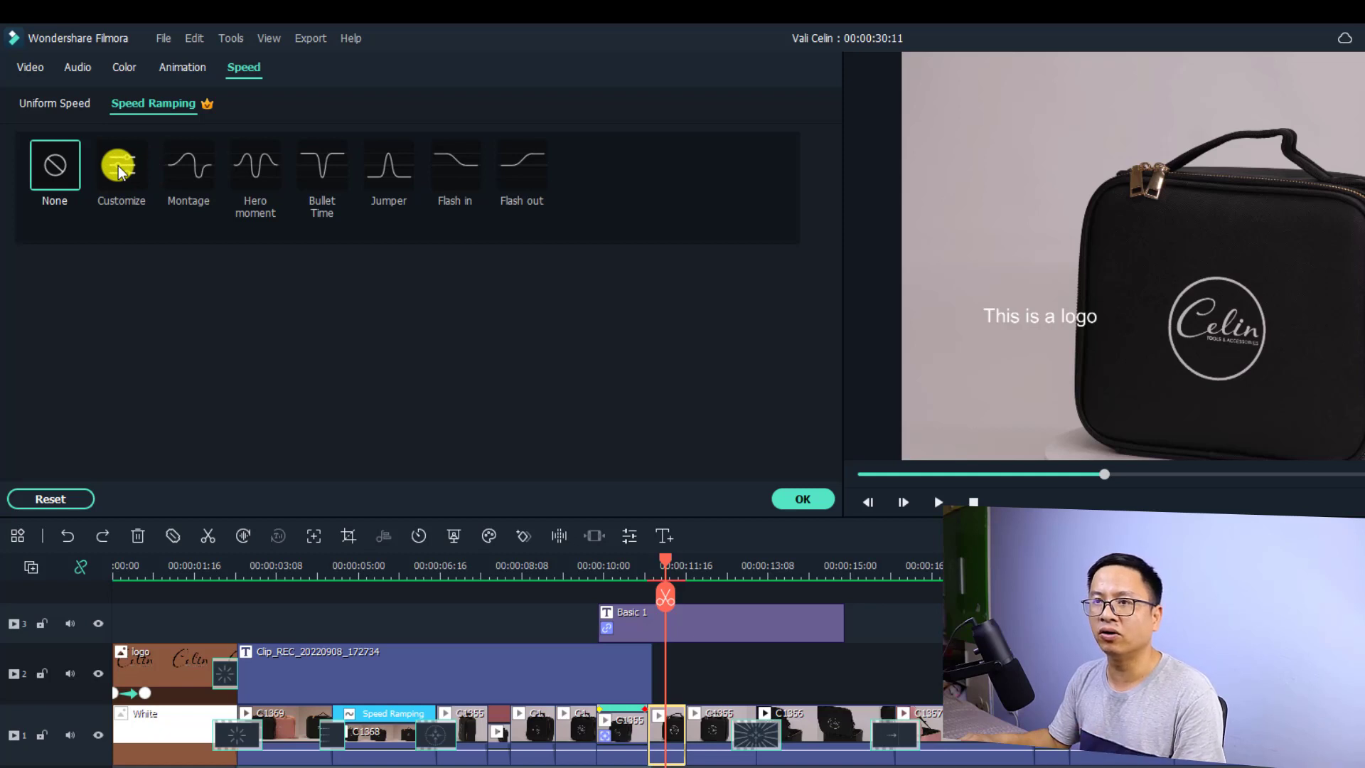
{"action": "left_click", "coordinate": [250, 178]}
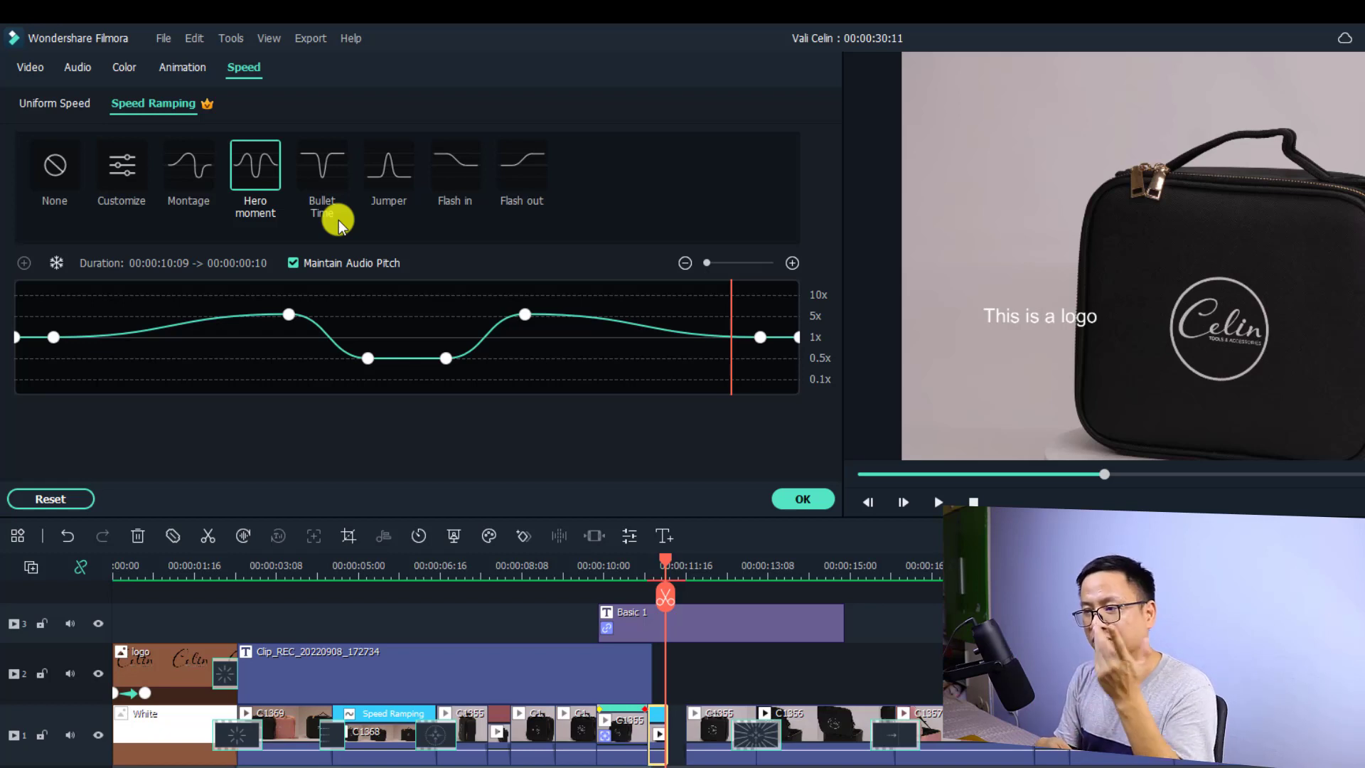
{"action": "left_click", "coordinate": [811, 498]}
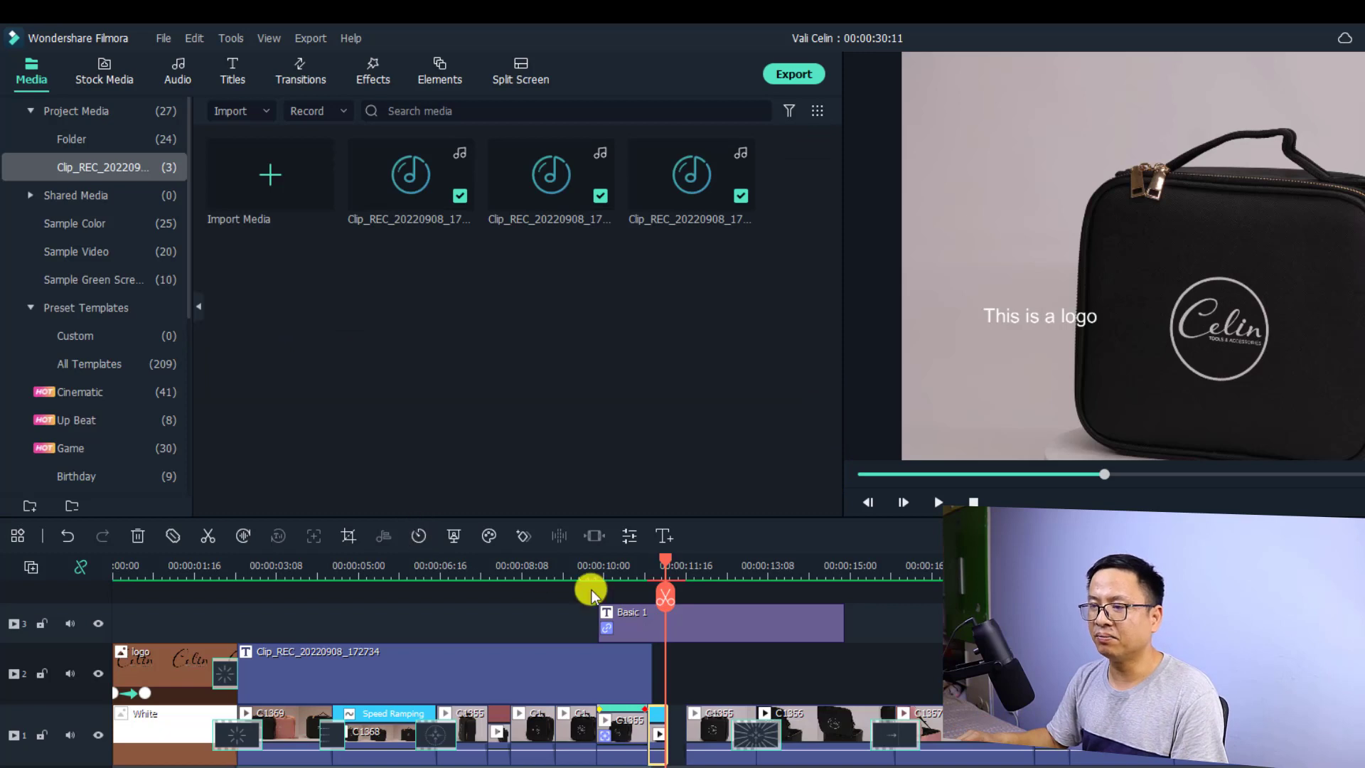
- Drop the downloaded Subscribe green-screen clip above the caption at 00:00:11:16 and key out its green
{"action": "left_click", "coordinate": [708, 571]}
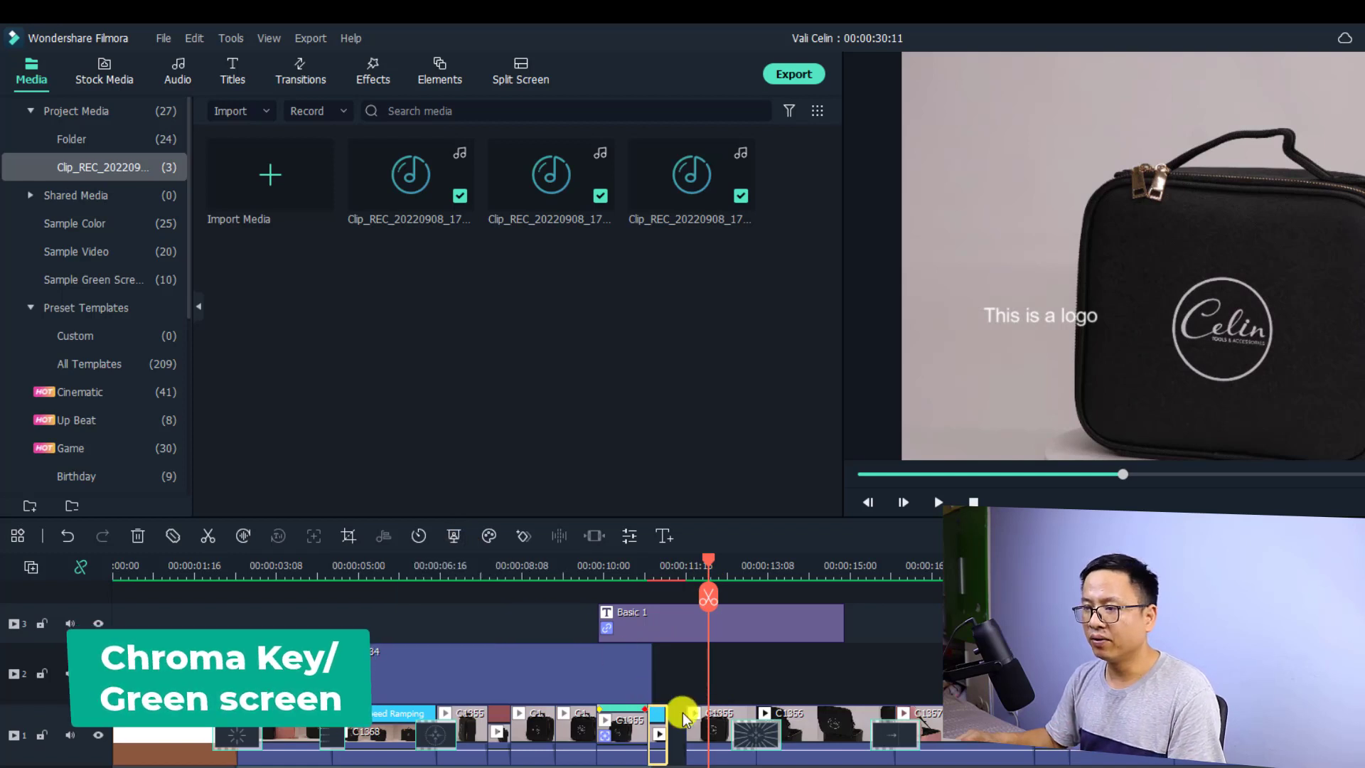
{"action": "left_click", "coordinate": [717, 739]}
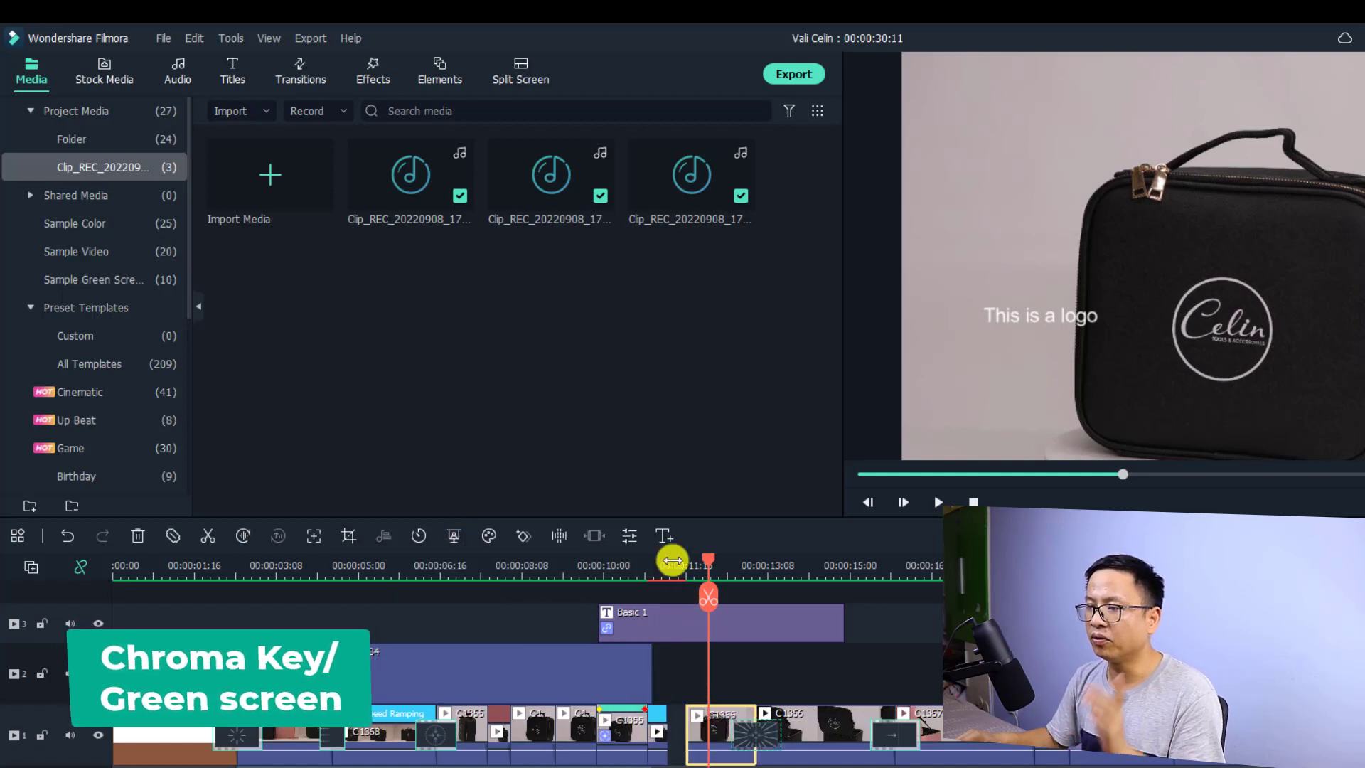
{"action": "left_click", "coordinate": [104, 71]}
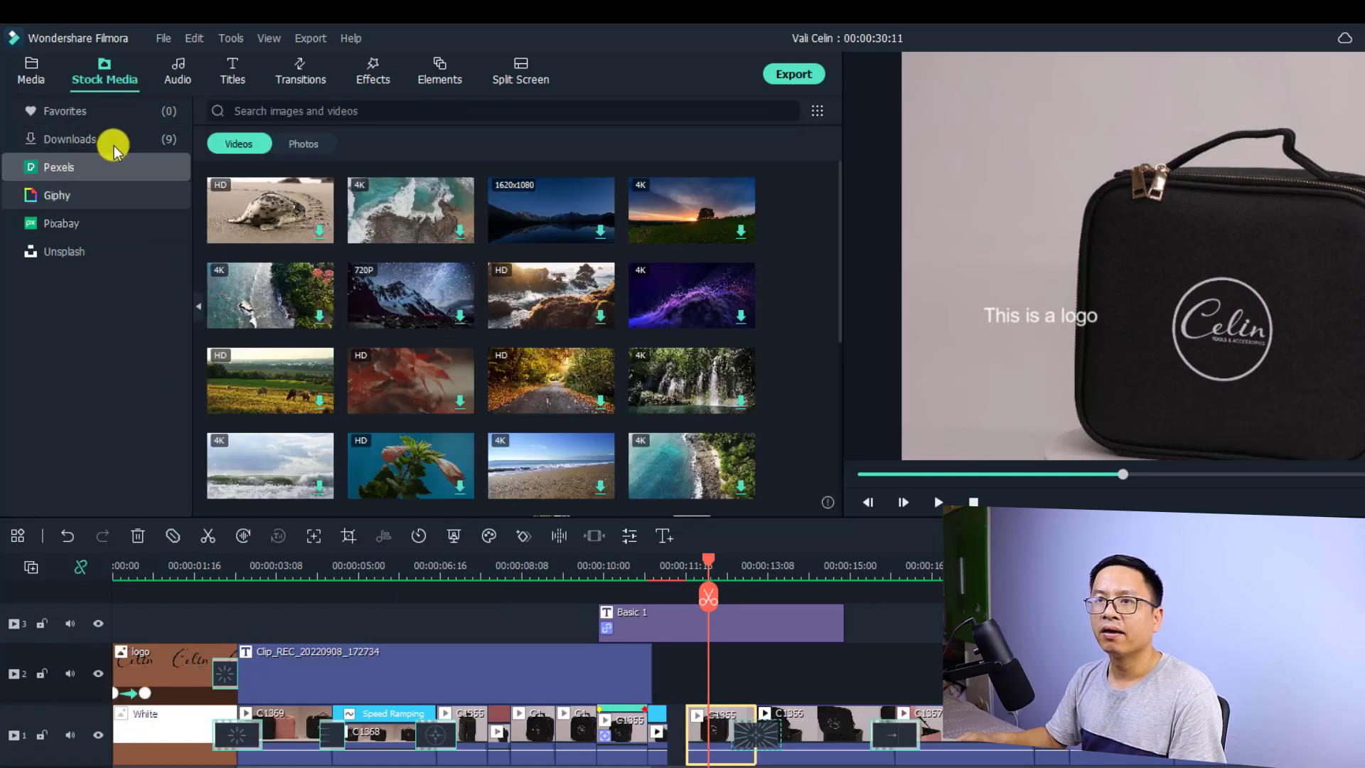
{"action": "left_click", "coordinate": [112, 145]}
{"action": "left_click_drag", "start_coordinate": [381, 192], "coordinate": [572, 505]}
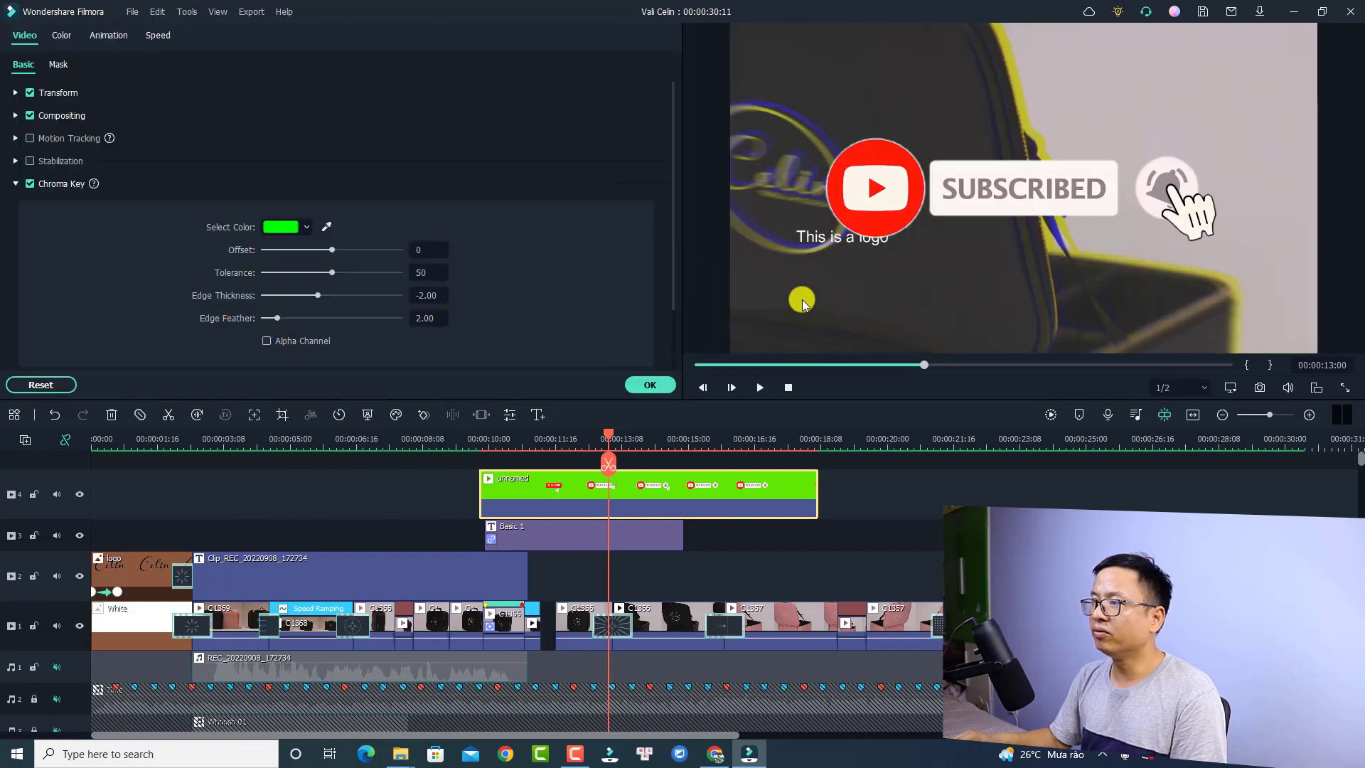
{"action": "left_click", "coordinate": [324, 231]}
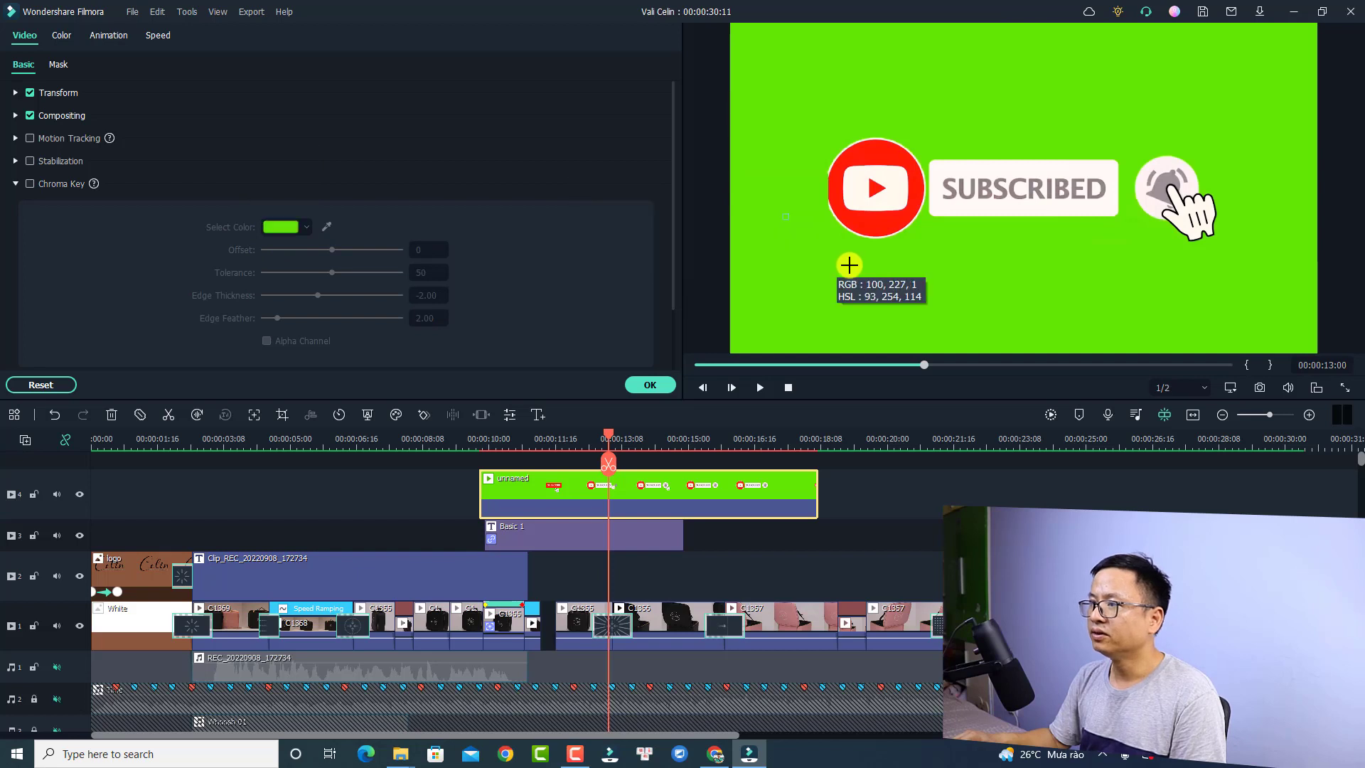
{"action": "left_click", "coordinate": [848, 320]}
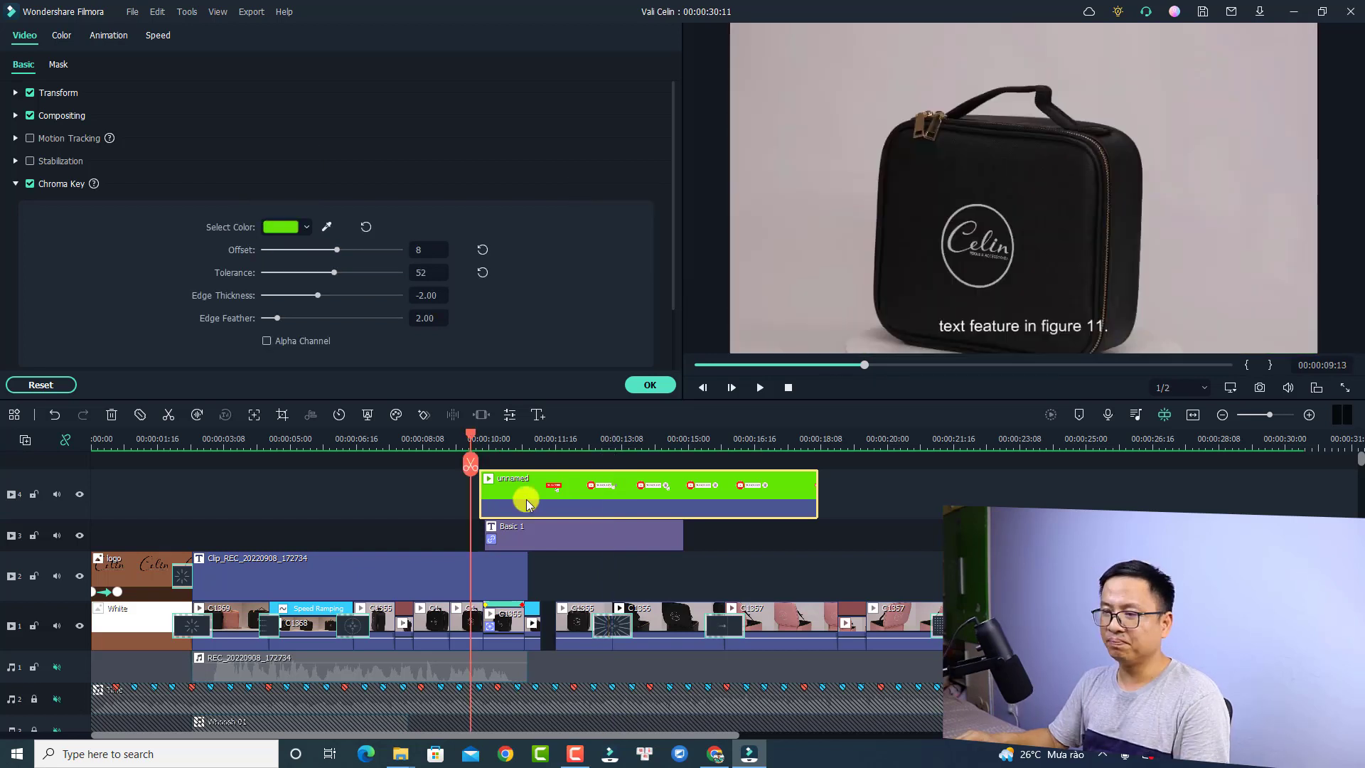